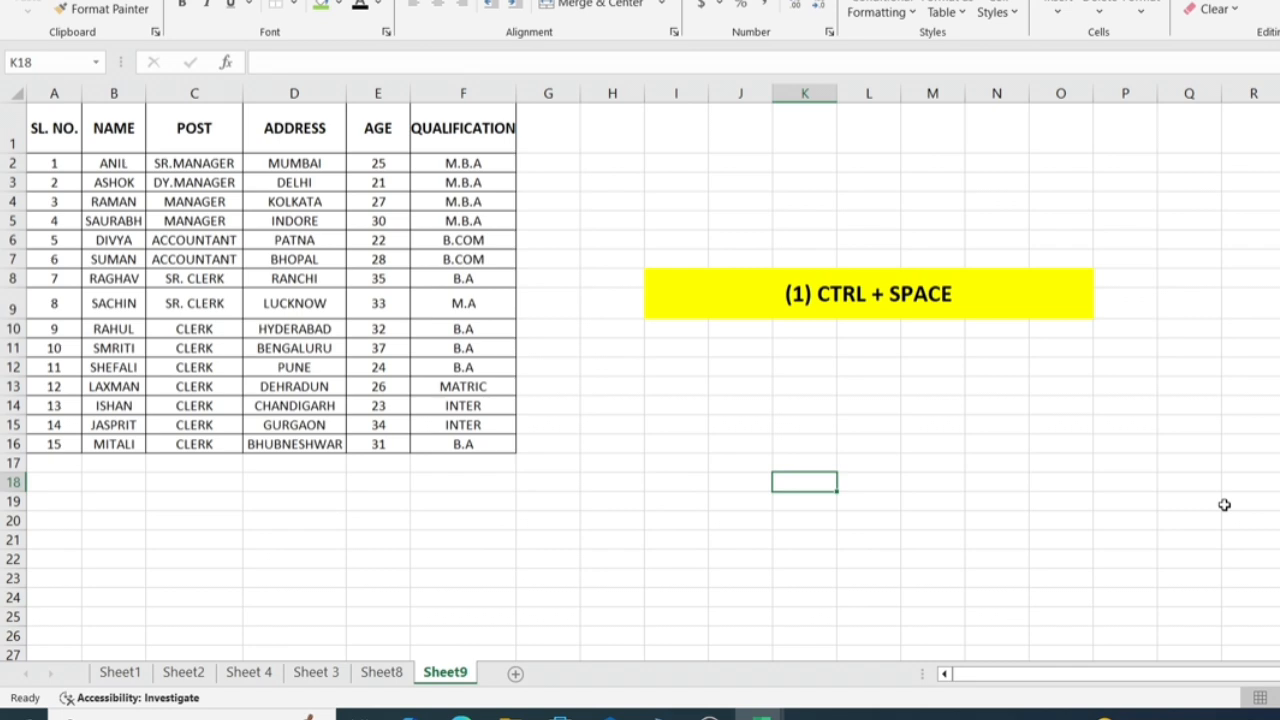
# Step: Select the entire AGE column on Sheet9, starting from empty cell E18 below the table
pyautogui.click(891, 312)
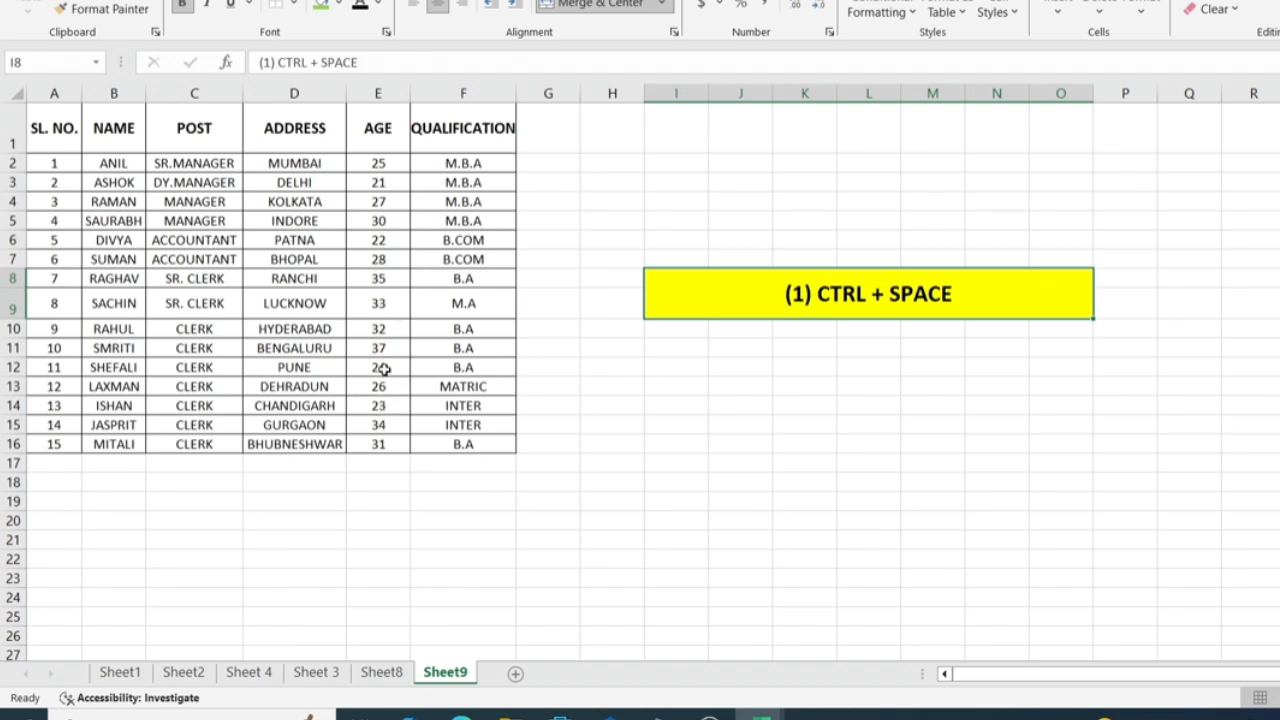
pyautogui.click(370, 477)
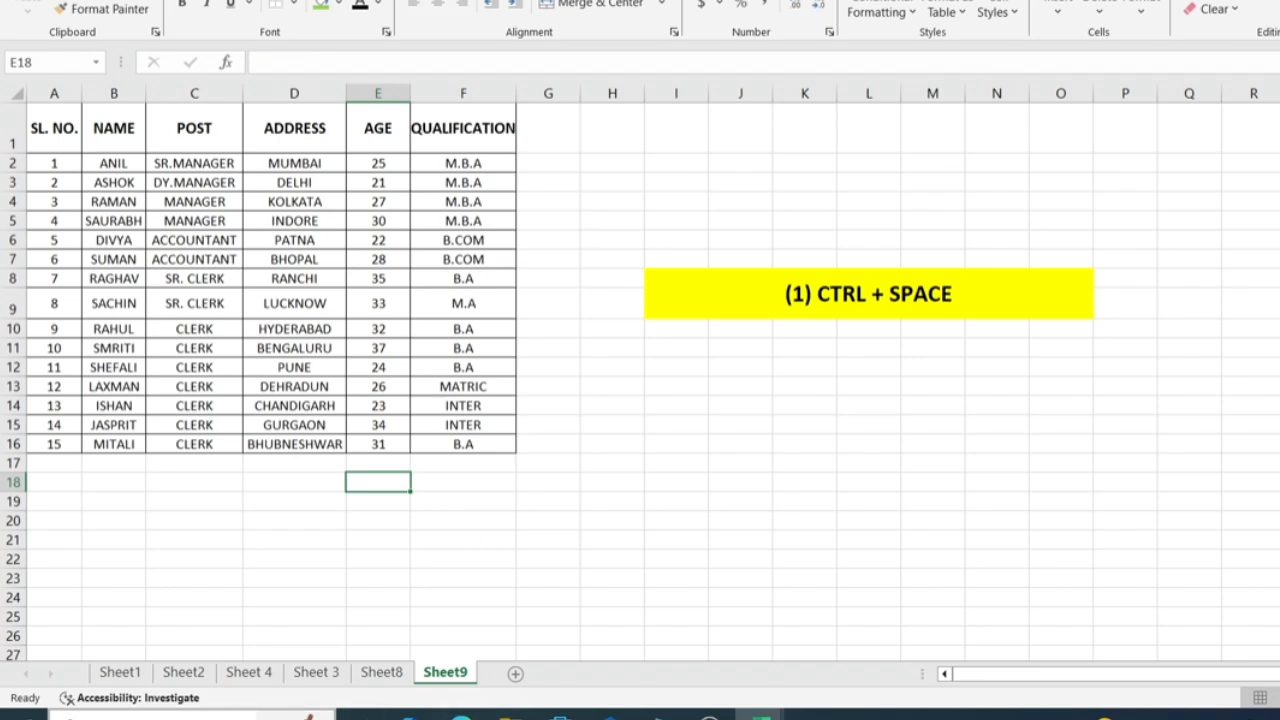
pyautogui.hotkey('ctrl', 'space')
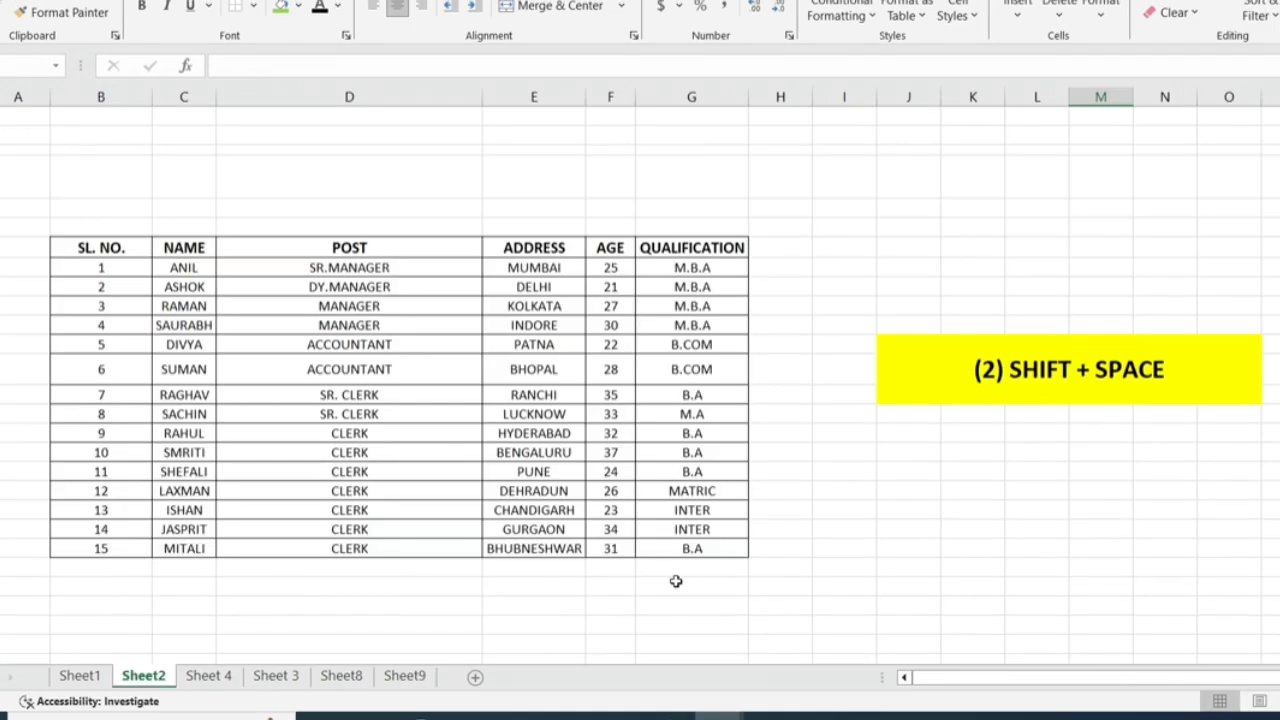
# Step: Select the whole of row 62 on Sheet2, starting from cell I62 beside the table
pyautogui.click(989, 396)
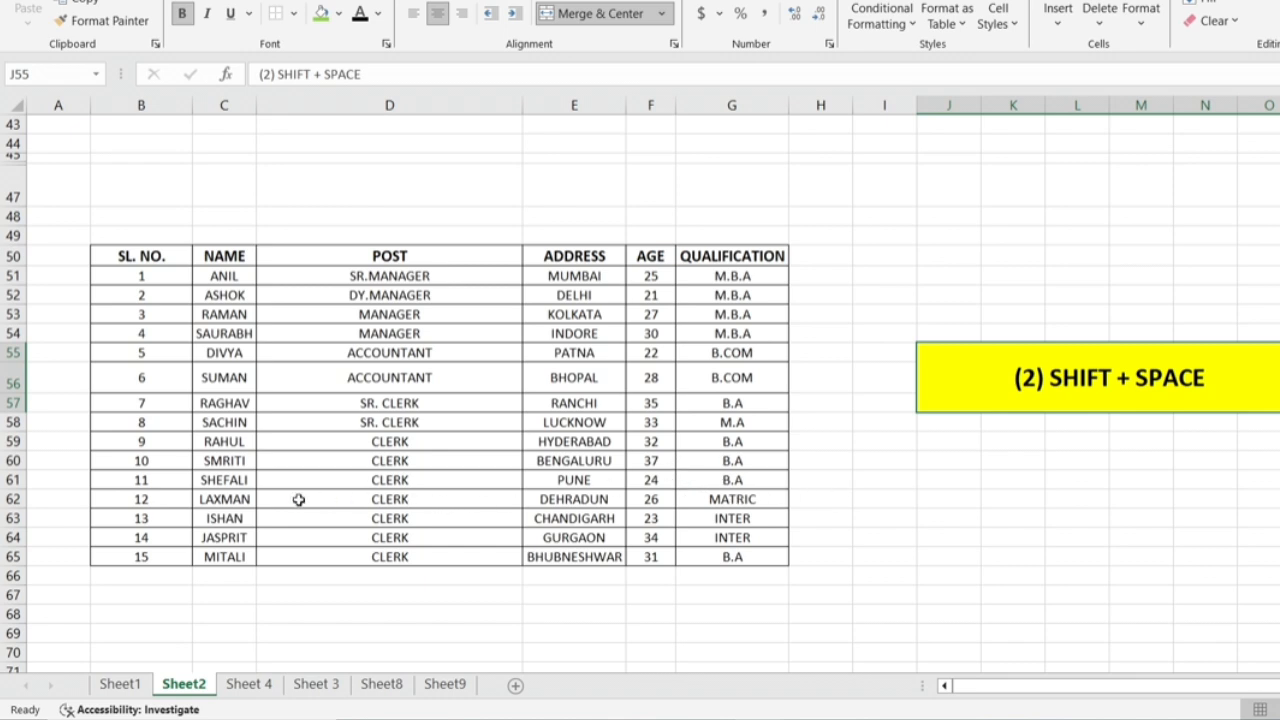
pyautogui.click(899, 498)
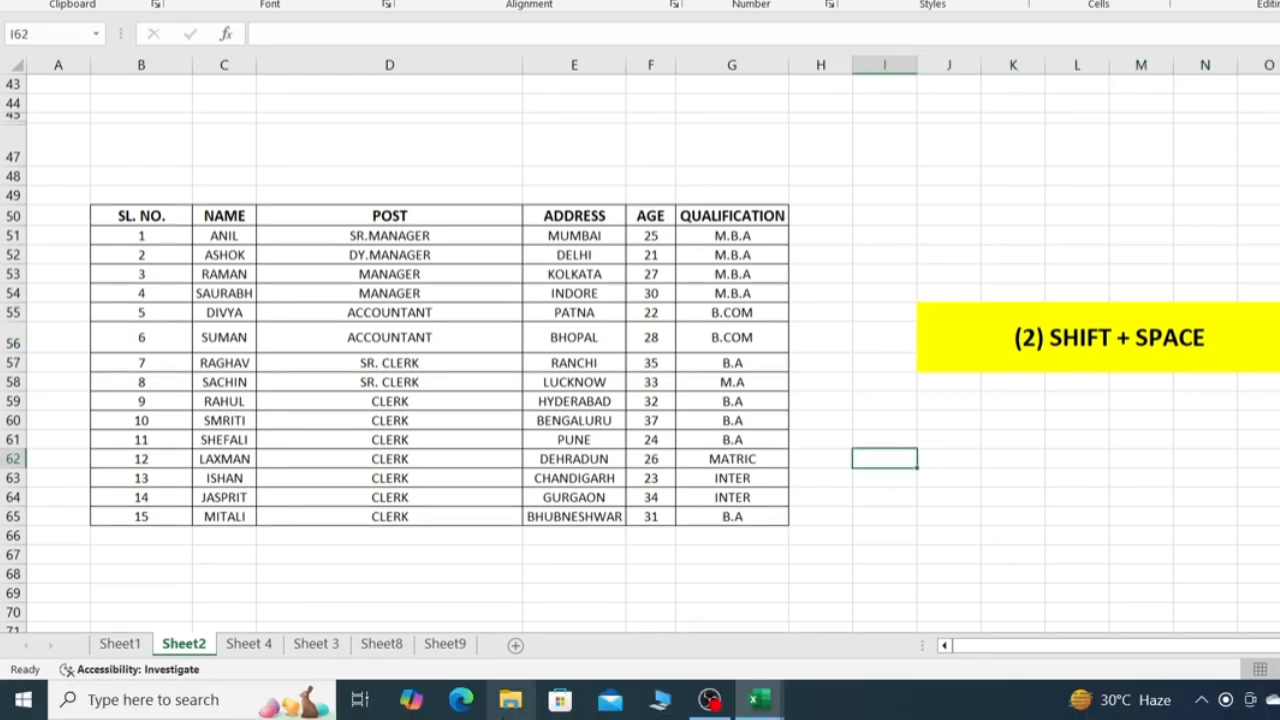
pyautogui.hotkey('shift', 'space')
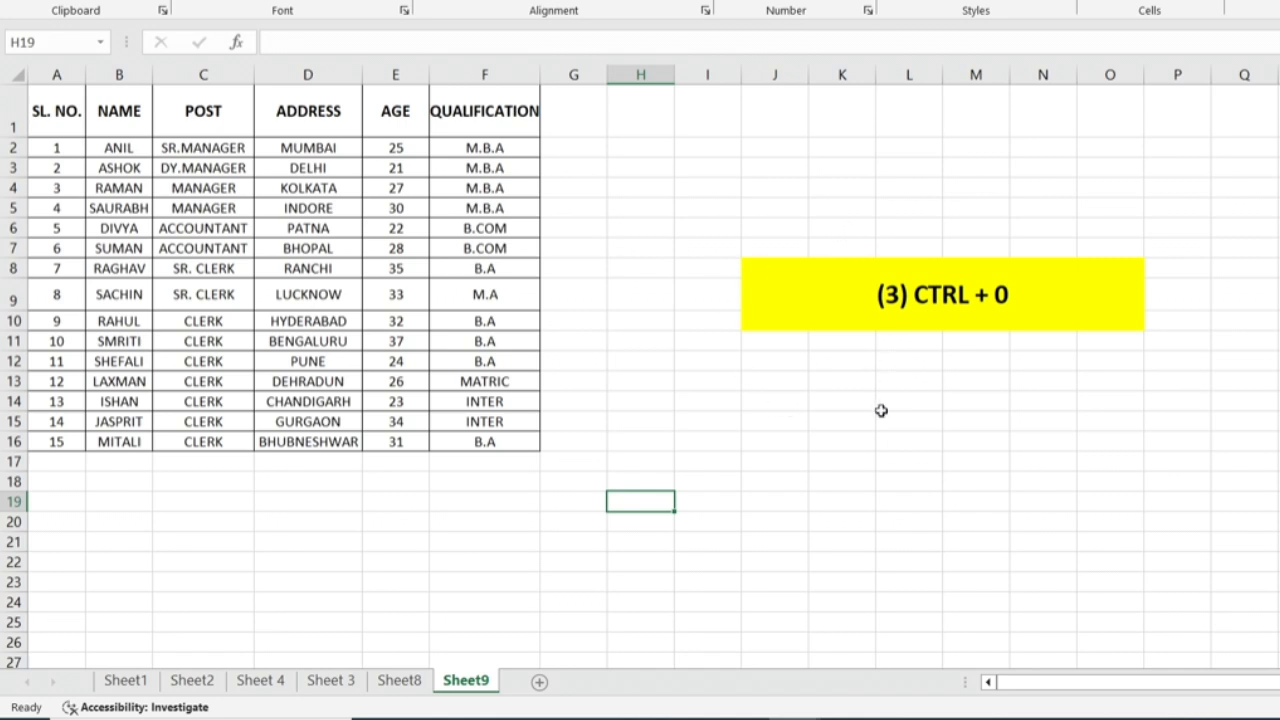
# Step: Hide the entire AGE column (column E) of the employee table on Sheet9
pyautogui.click(923, 320)
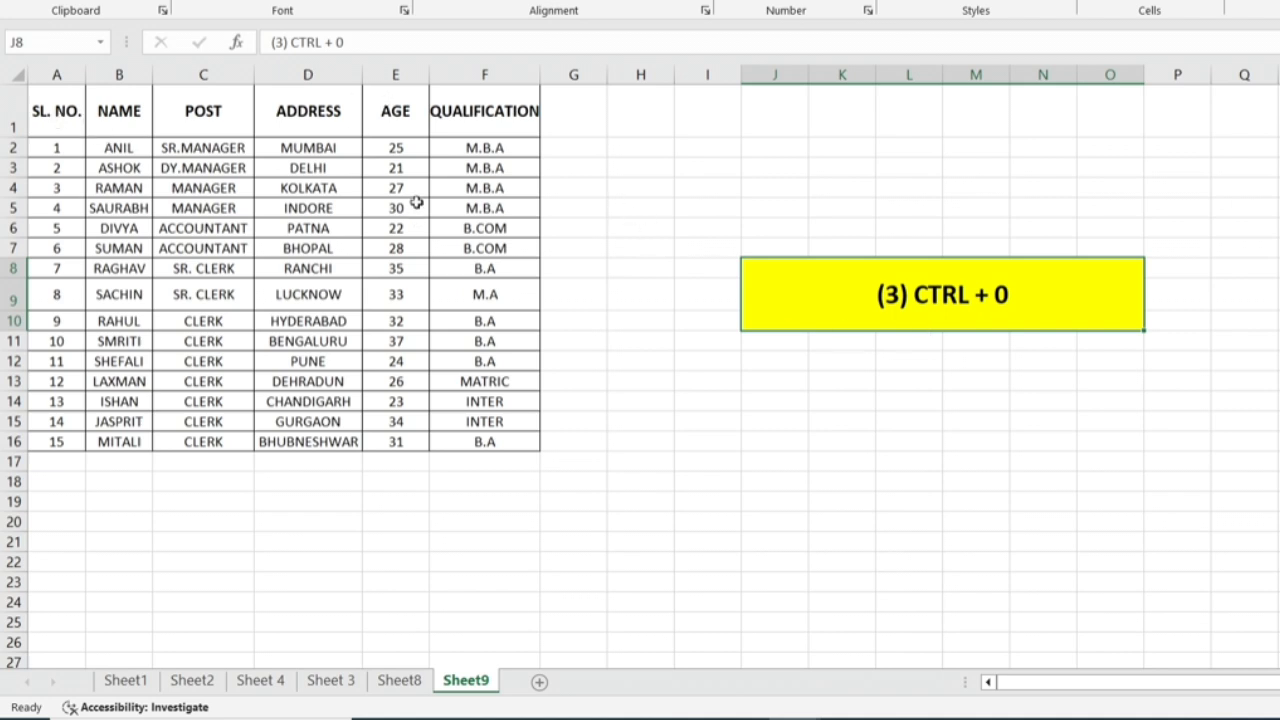
pyautogui.click(395, 482)
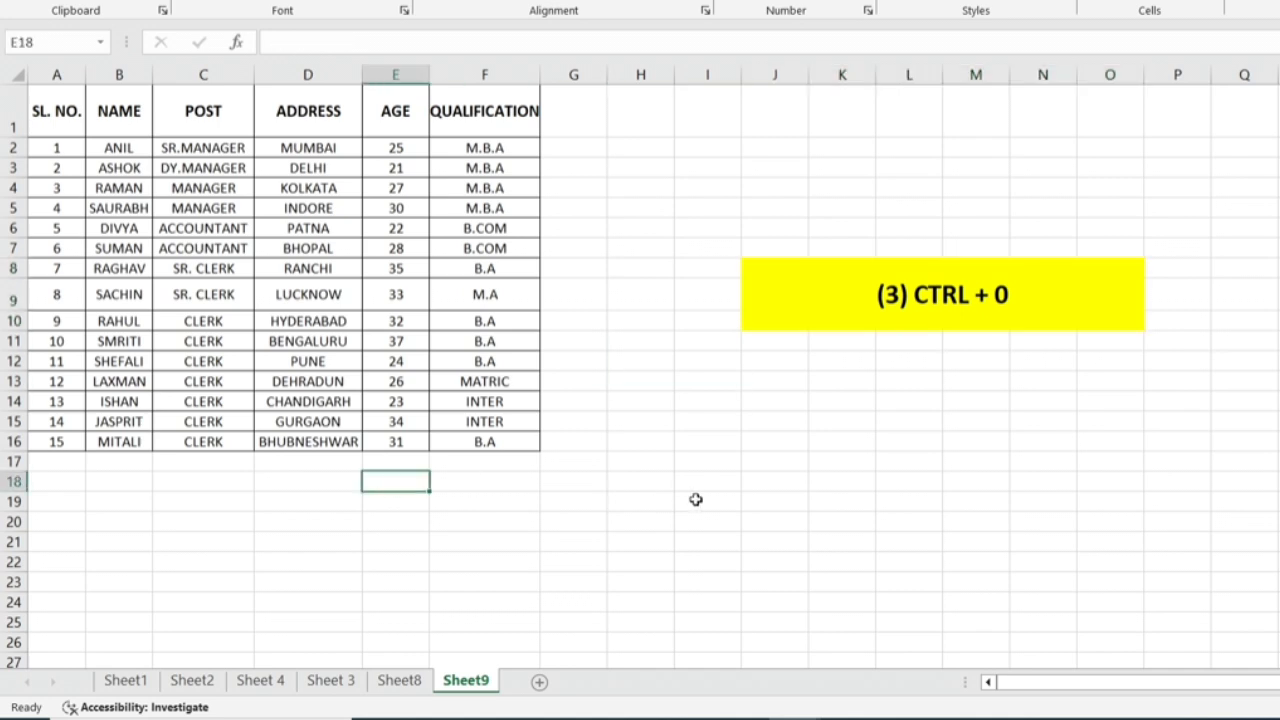
pyautogui.hotkey('ctrl', 'space')
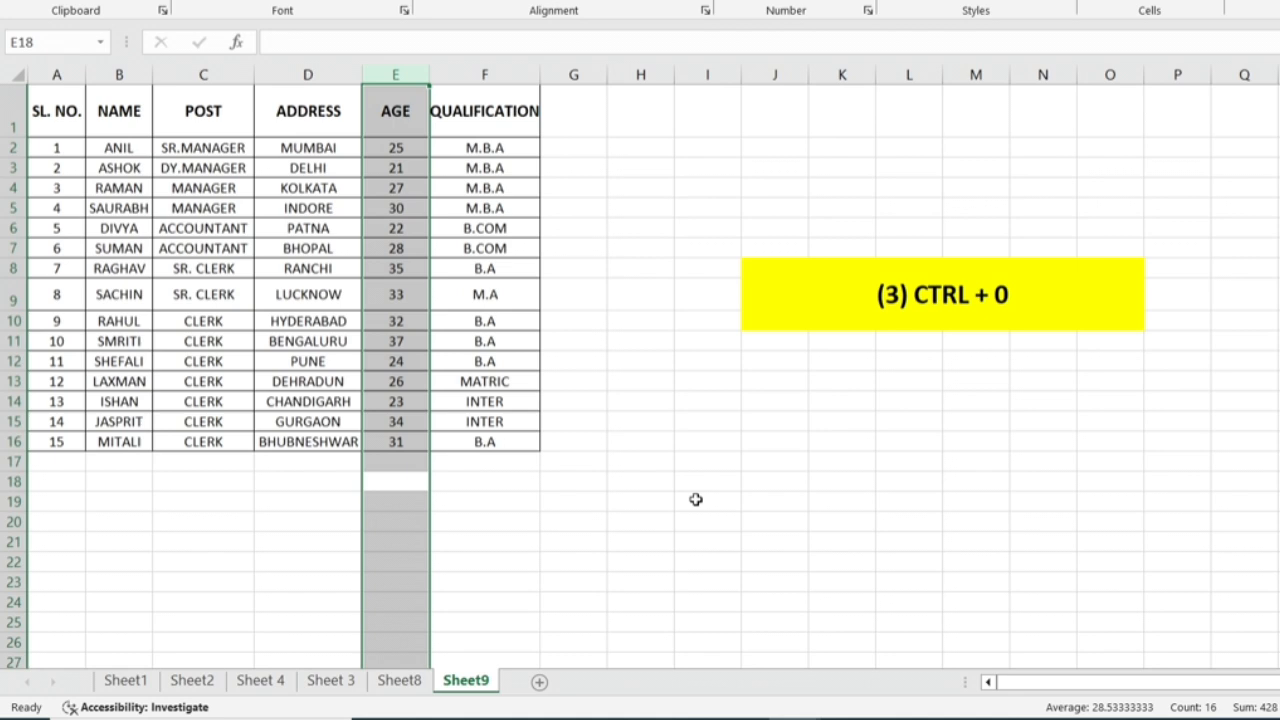
pyautogui.hotkey('ctrl', '0')
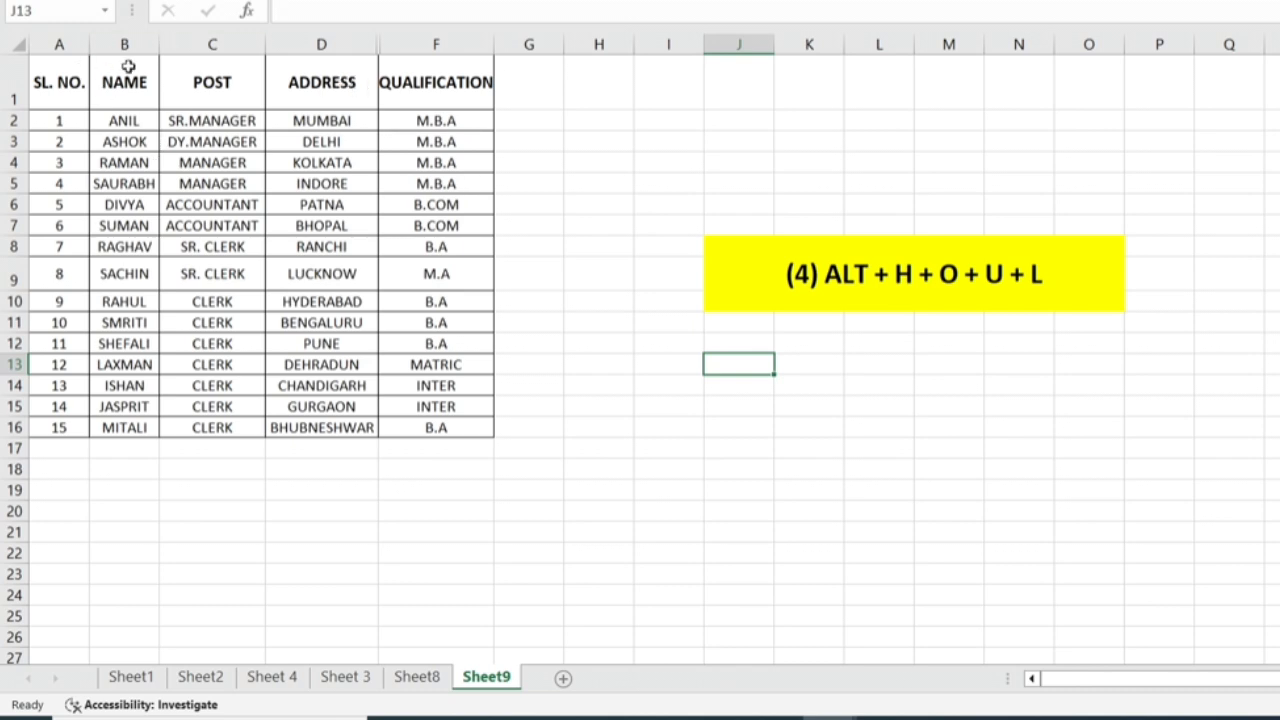
# Step: Unhide the hidden AGE column within the table range from SL. NO. to QUALIFICATION on Sheet9, then deselect the range
pyautogui.moveTo(68, 85); pyautogui.dragTo(441, 431)
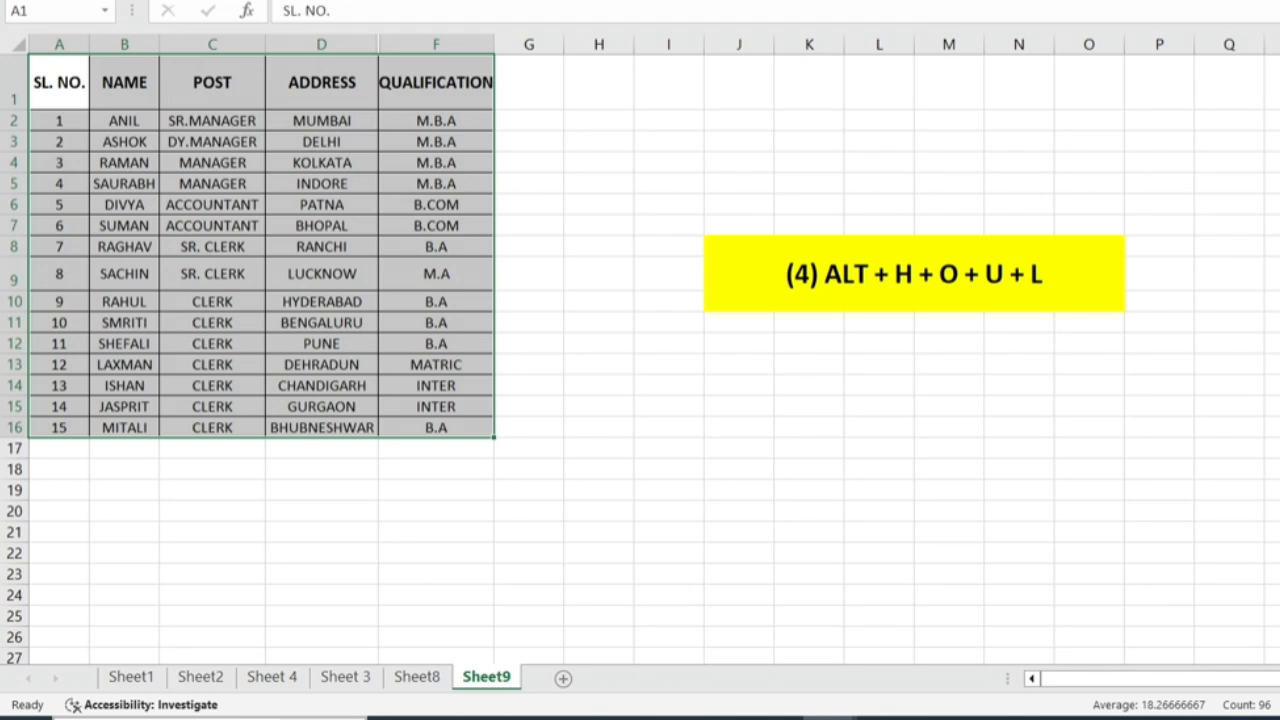
pyautogui.hotkey('alt', 'h')
pyautogui.press('o')
pyautogui.press('u')
pyautogui.press('l')
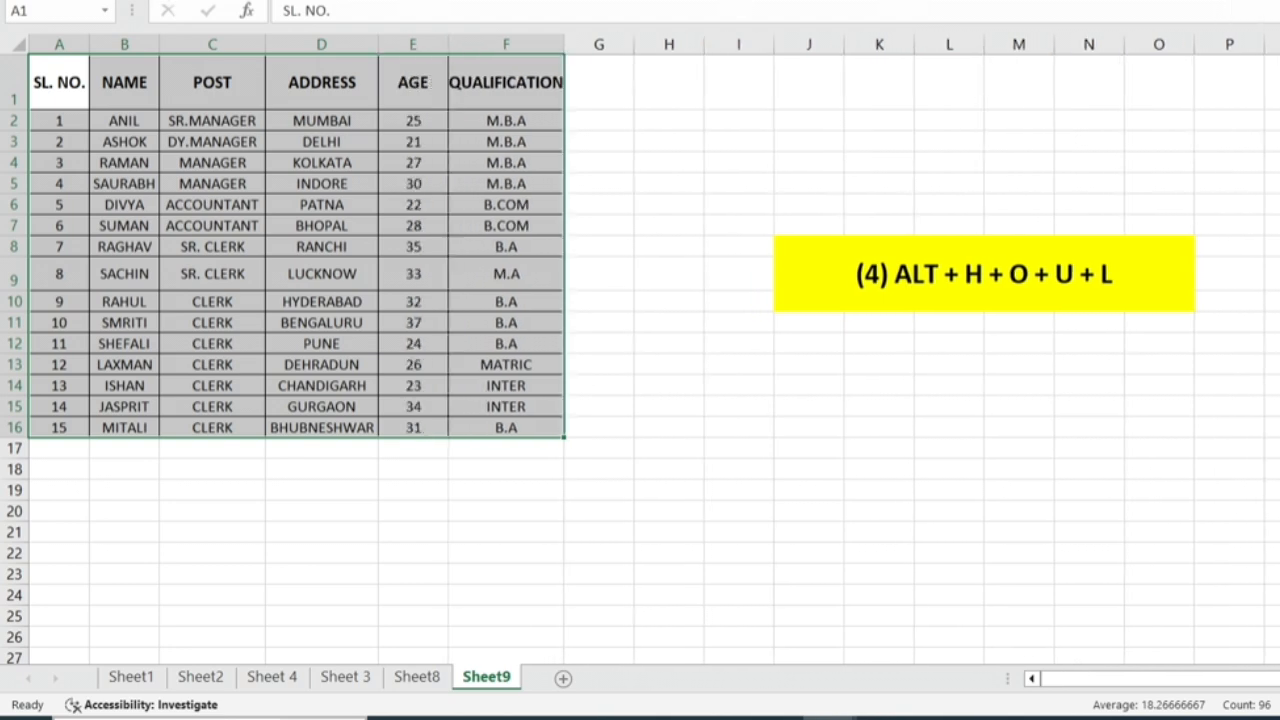
pyautogui.click(471, 592)
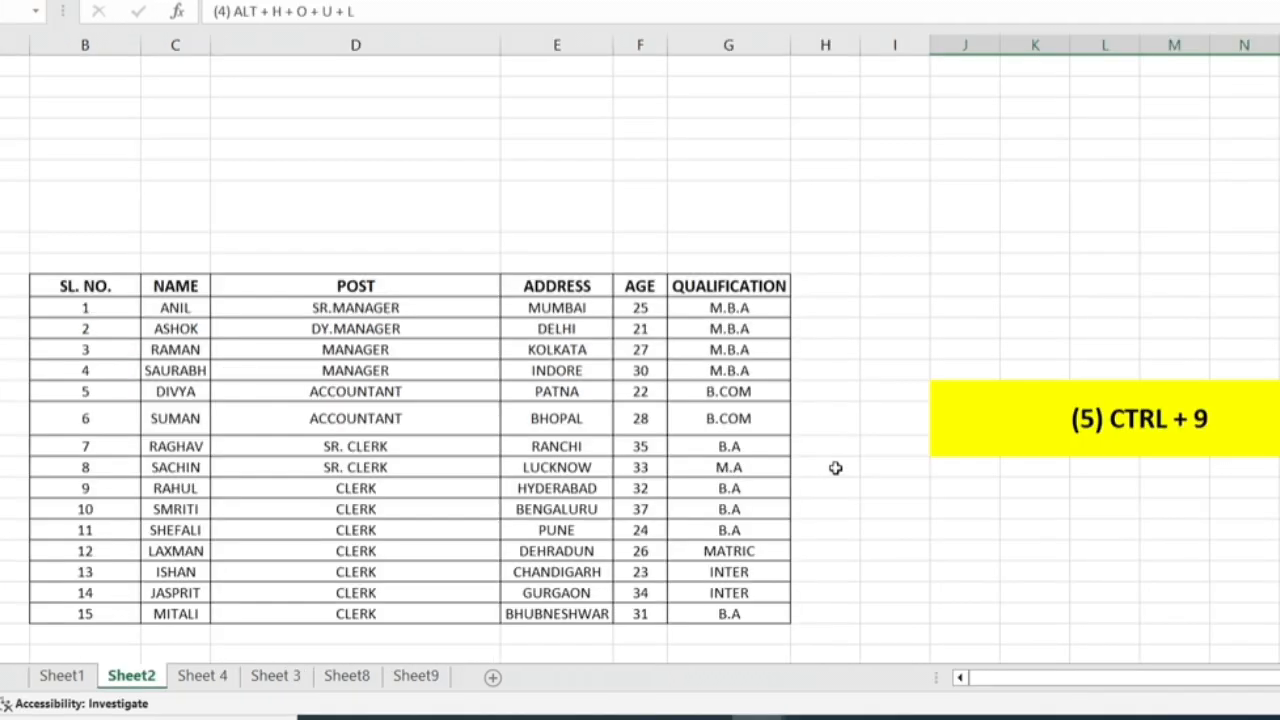
# Step: Hide the entire row with SL. NO. 11 in the Sheet2 employee table
pyautogui.scroll(-1, 834, 466)
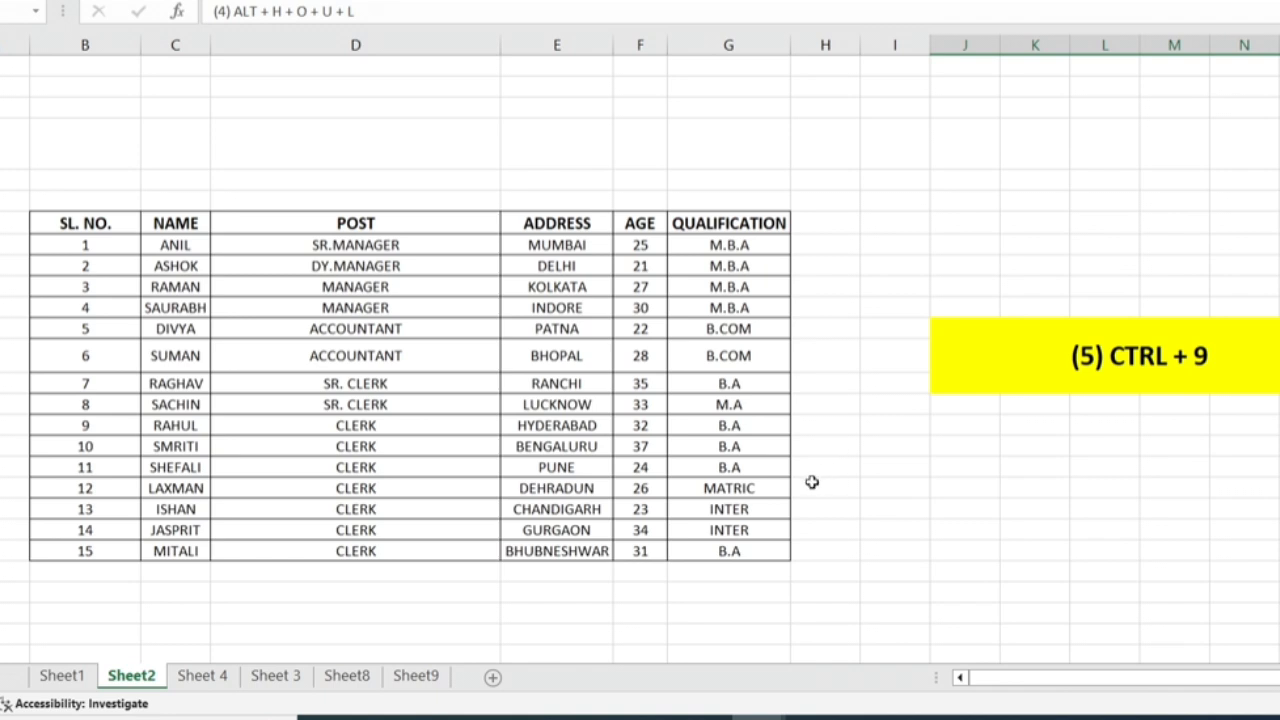
pyautogui.scroll(-1, 811, 482)
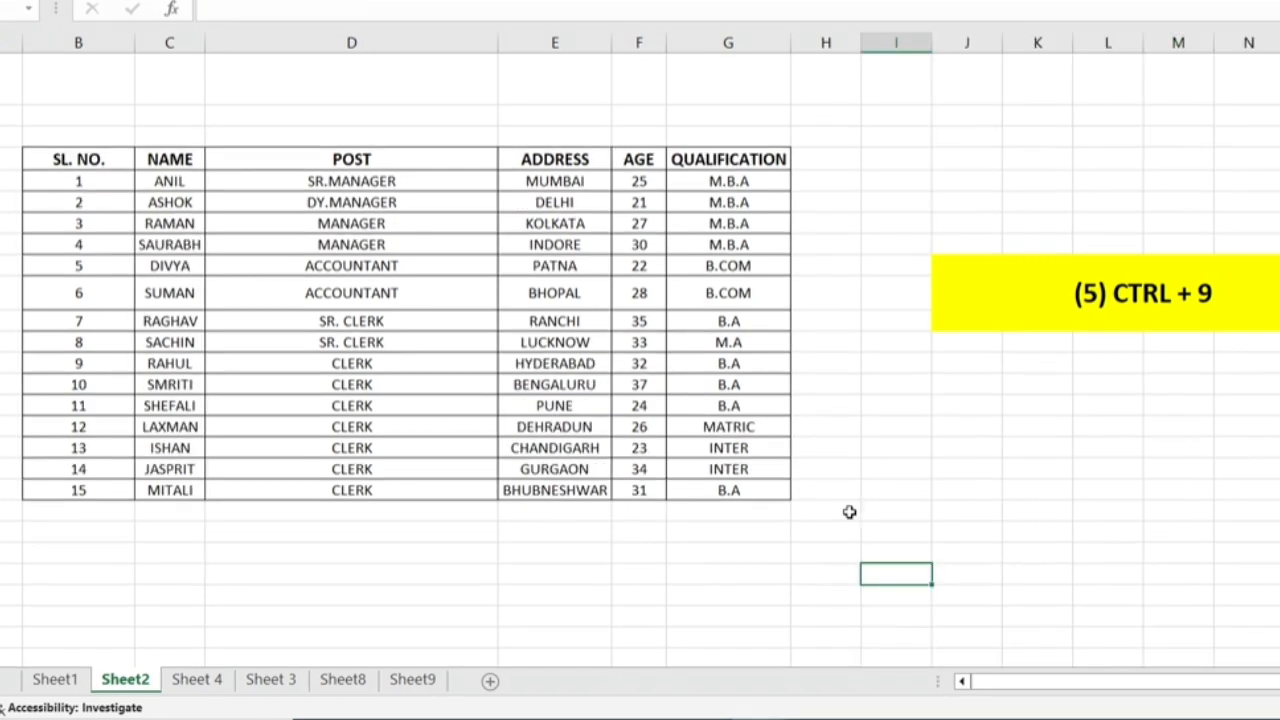
pyautogui.click(827, 411)
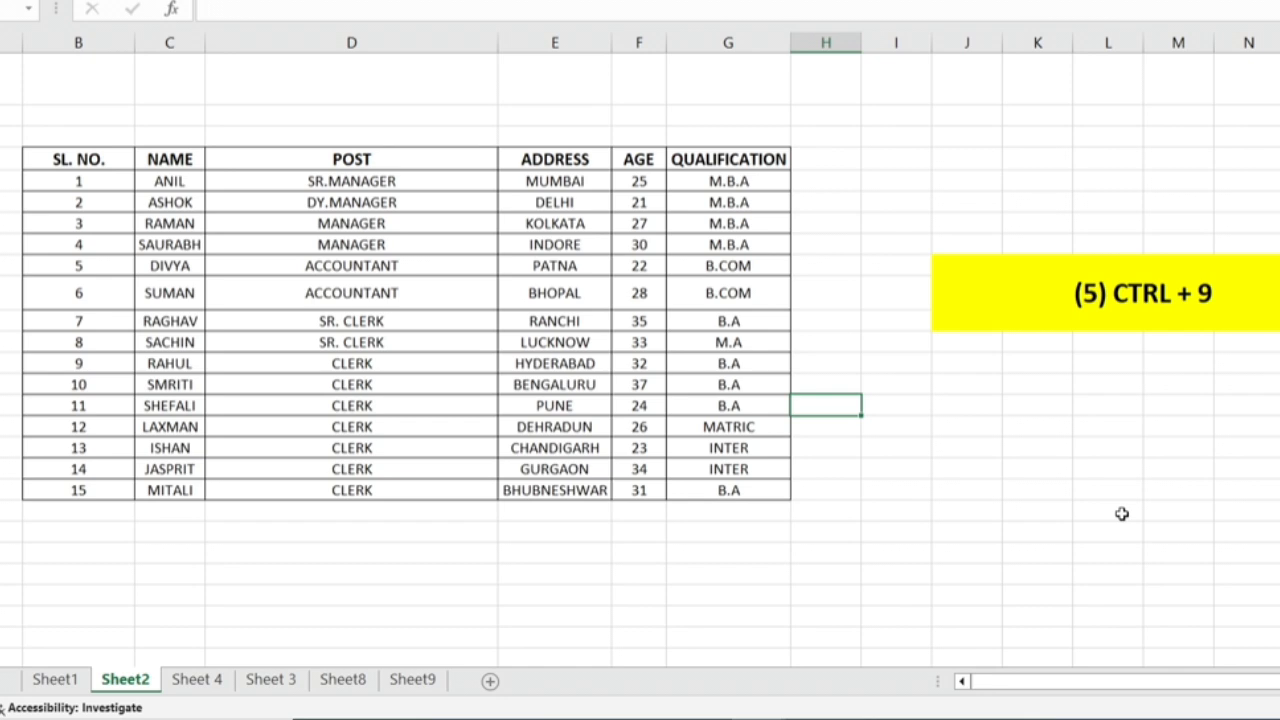
pyautogui.hotkey('shift', 'space')
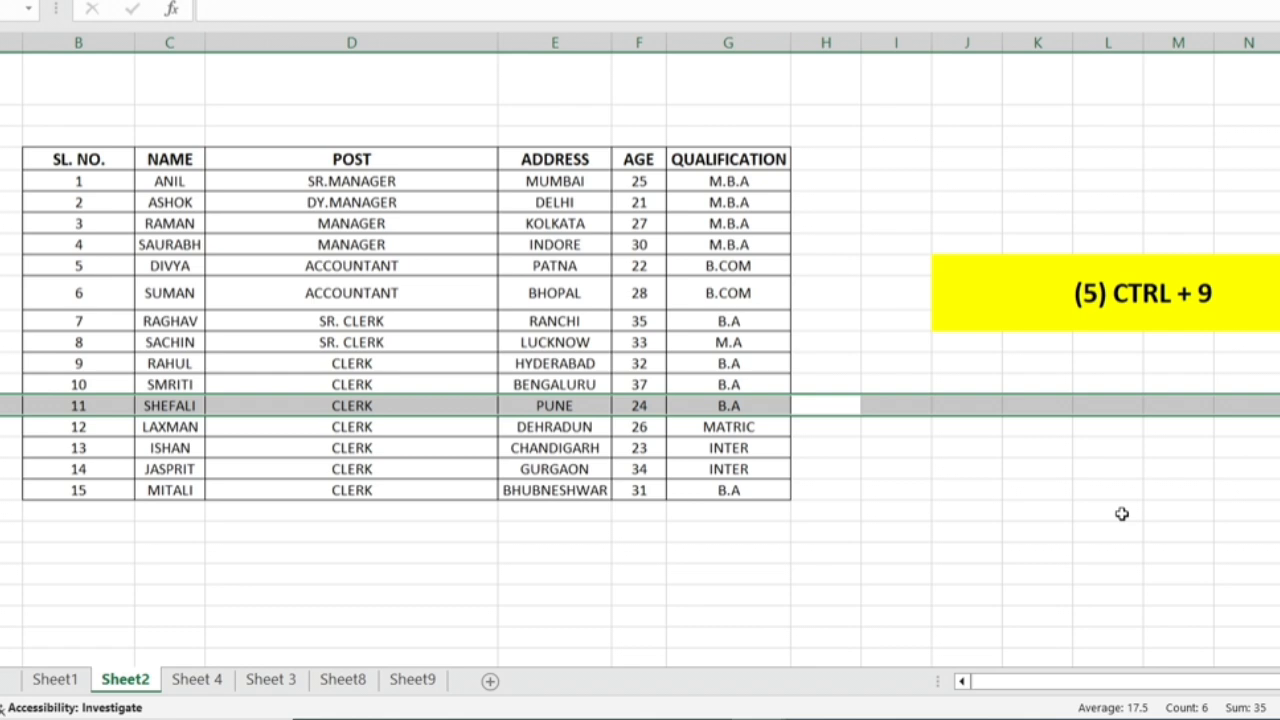
pyautogui.hotkey('ctrl', '9')
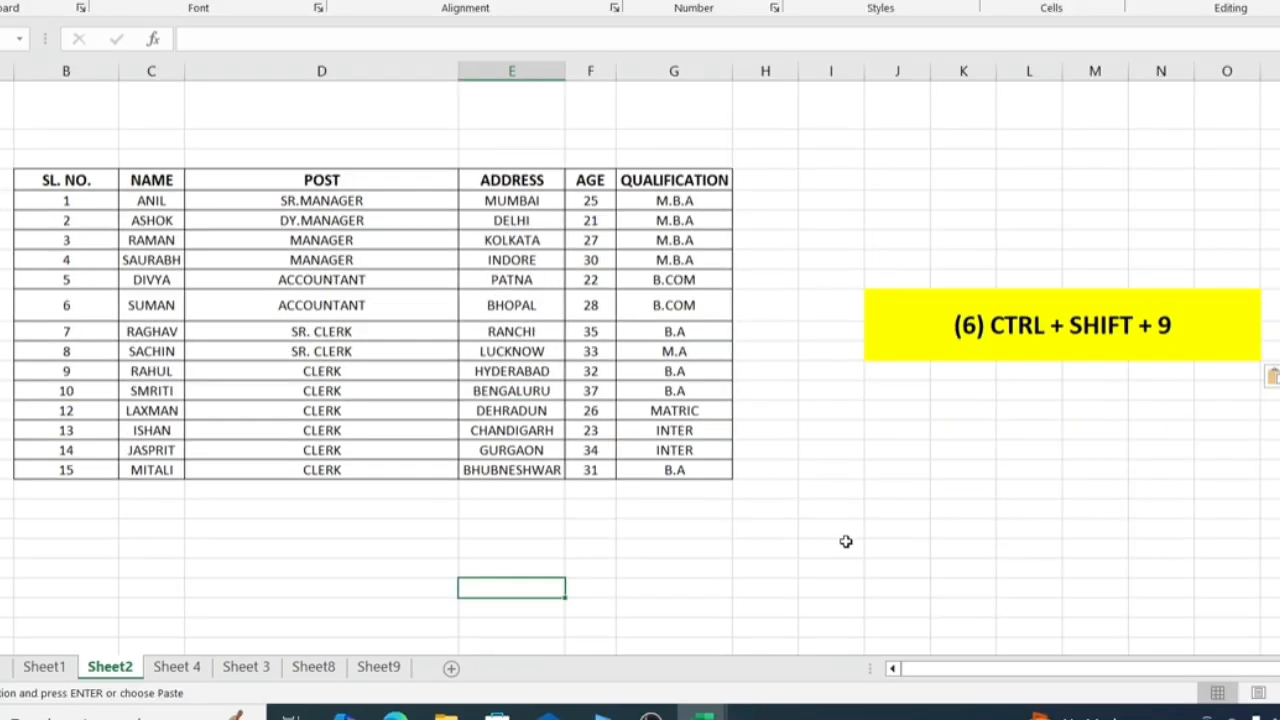
# Step: Unhide the hidden row across the whole Sheet2 employee table, then deselect the table
pyautogui.click(1029, 340)
pyautogui.click(1012, 338)
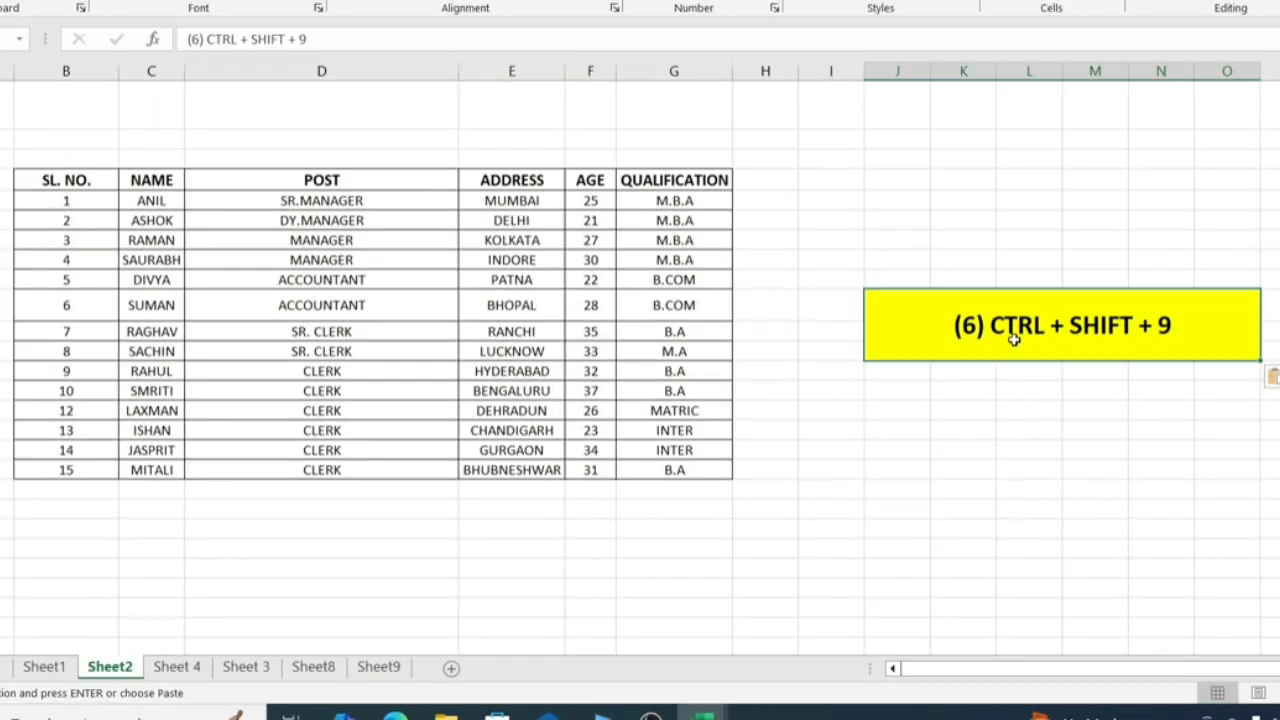
pyautogui.click(72, 178)
pyautogui.moveTo(150, 174); pyautogui.dragTo(677, 472)
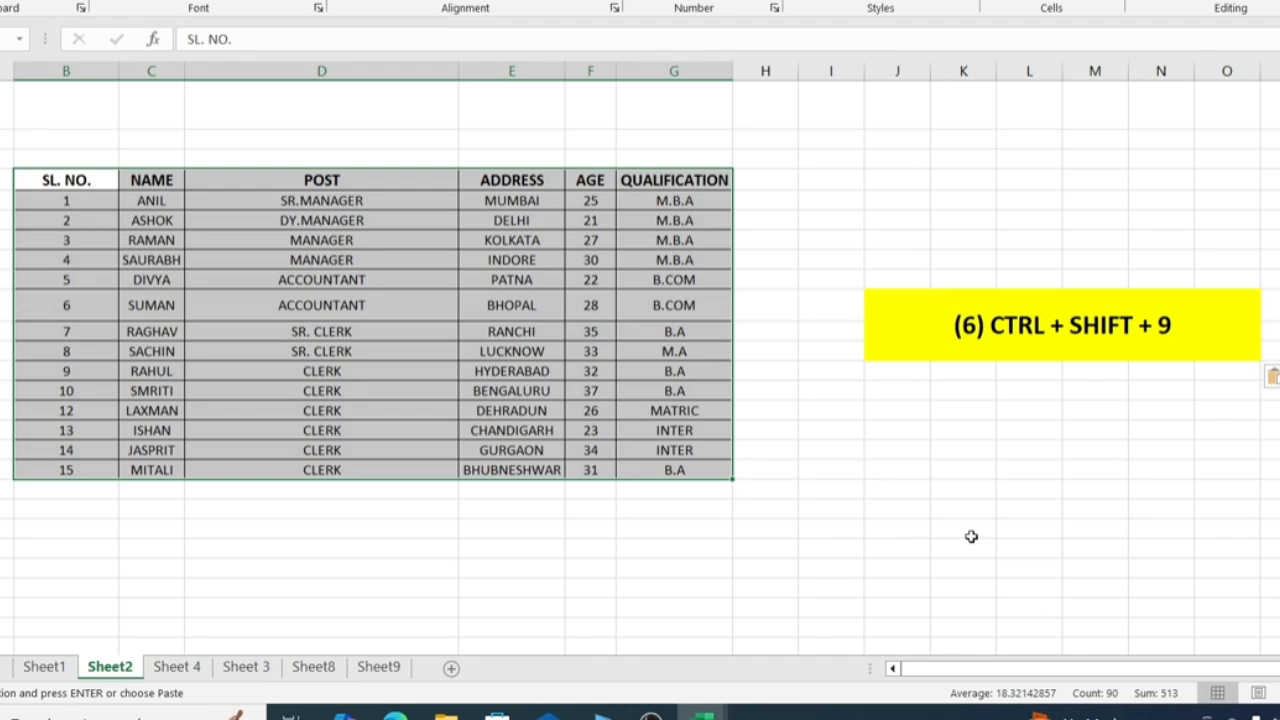
pyautogui.hotkey('ctrl', 'shift', '9')
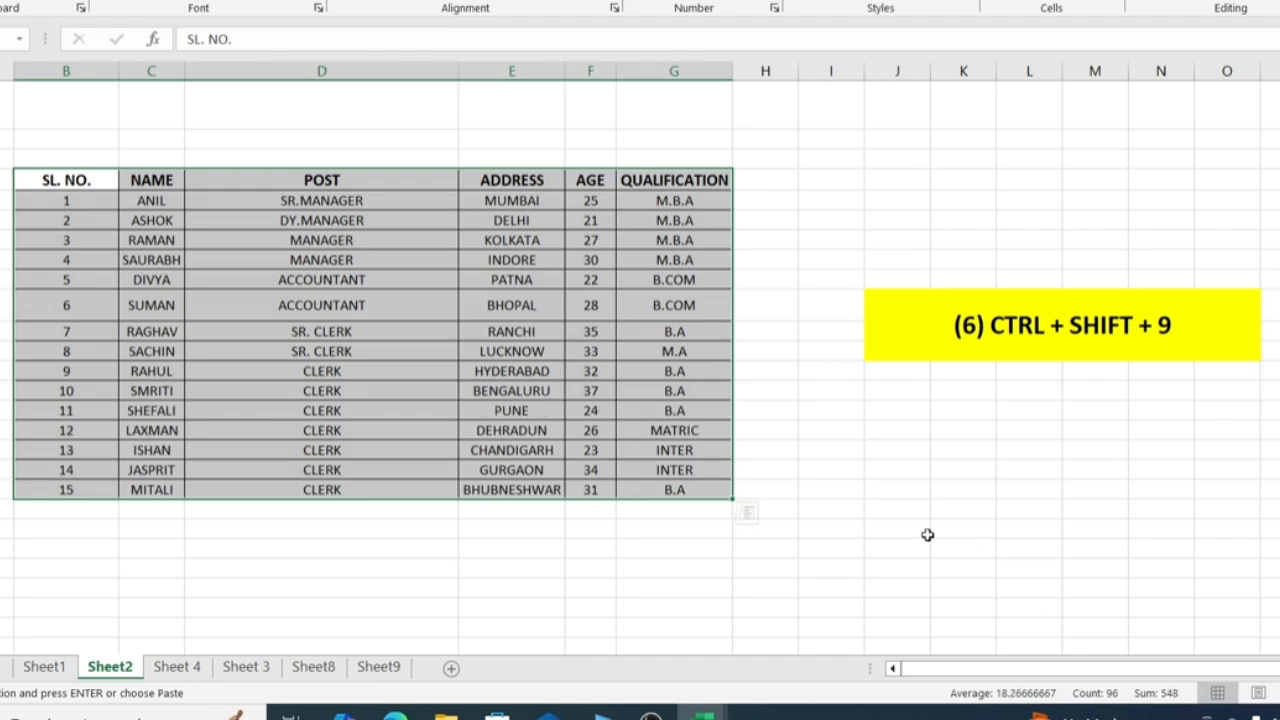
pyautogui.click(350, 430)
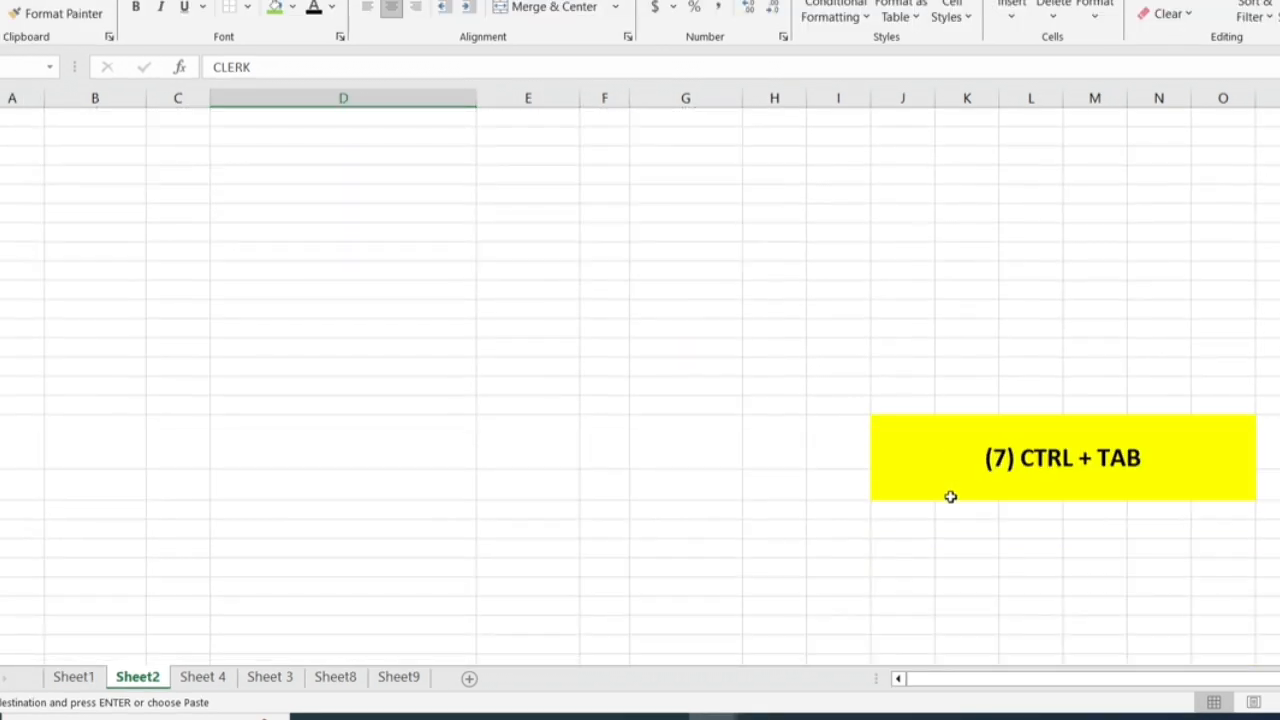
# Step: Switch to the other open workbook and return to the original one
pyautogui.click(955, 478)
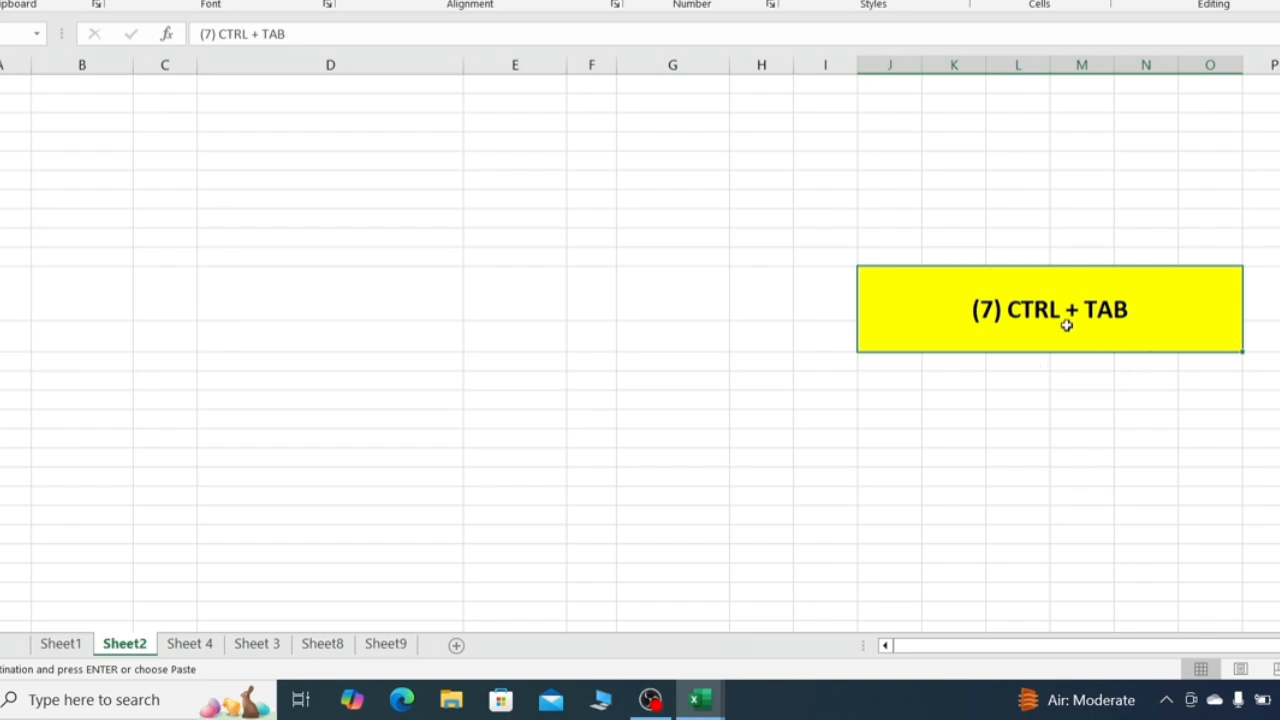
pyautogui.moveTo(711, 700)
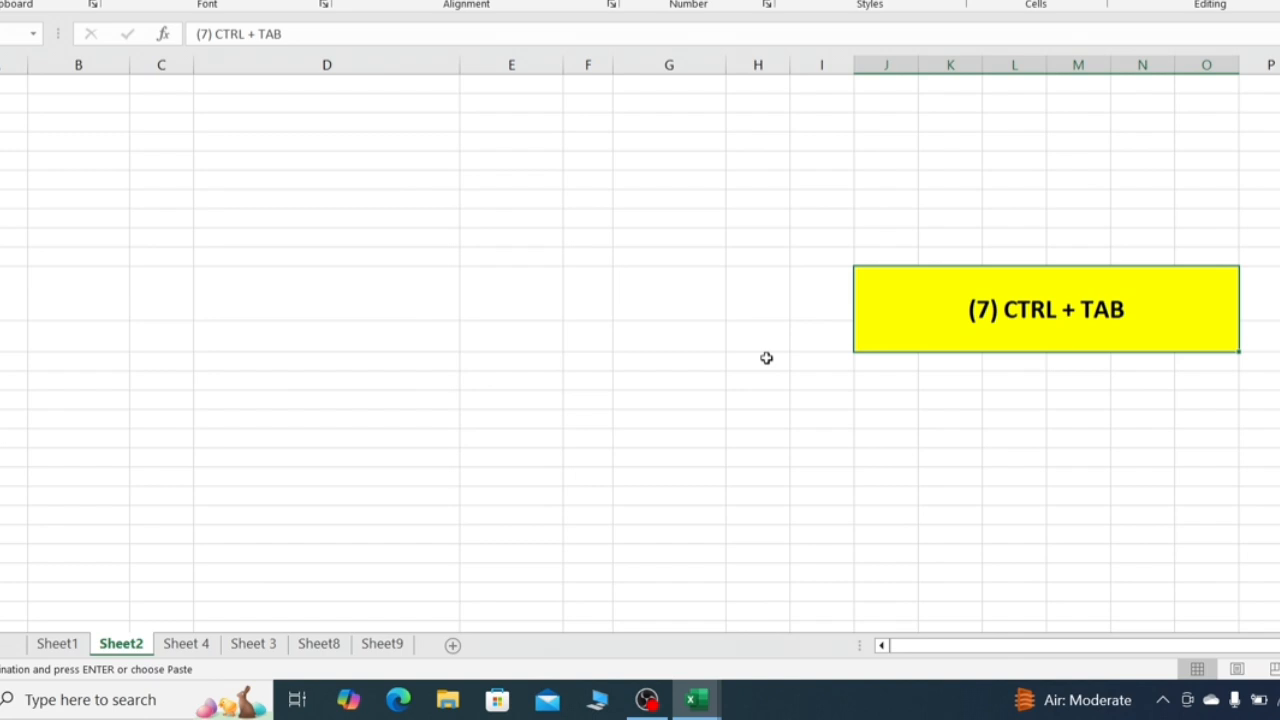
pyautogui.hotkey('ctrl', 'Tab')
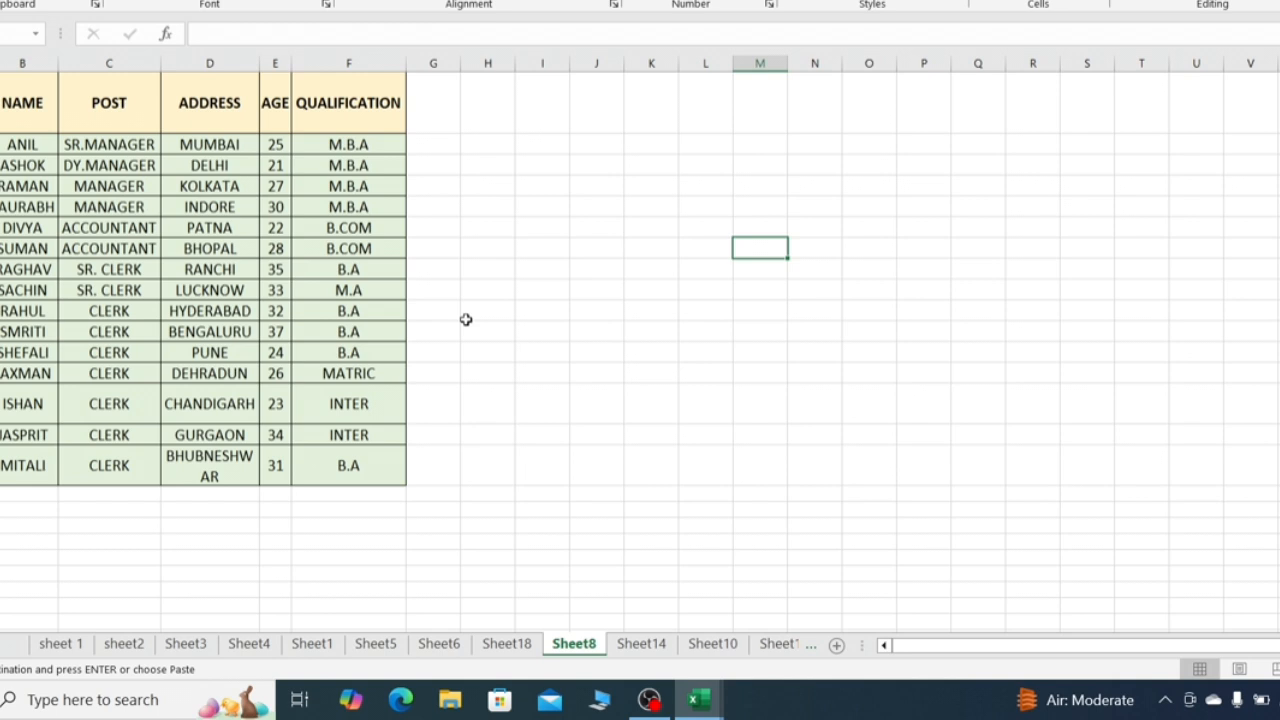
pyautogui.hotkey('ctrl', 'Tab')
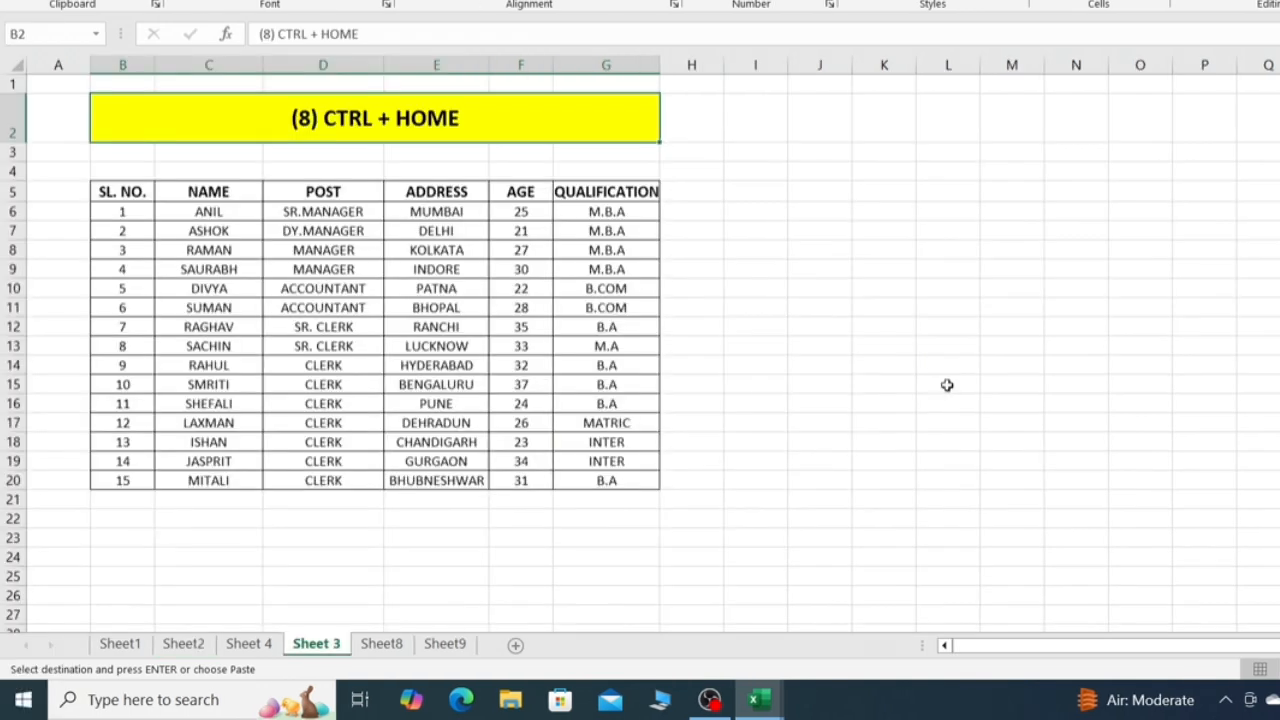
# Step: Jump to cell A1 on Sheet 3 from cell L15, and again from cell R22
pyautogui.click(947, 384)
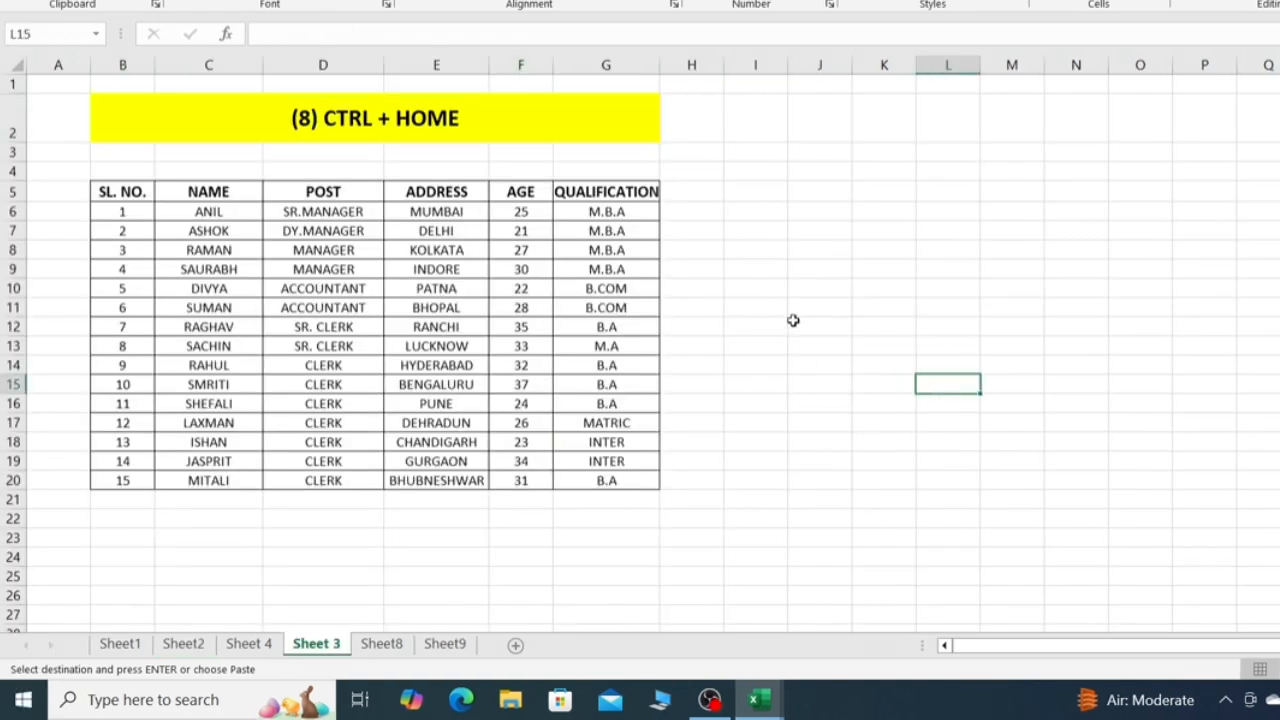
pyautogui.hotkey('ctrl', 'Home')
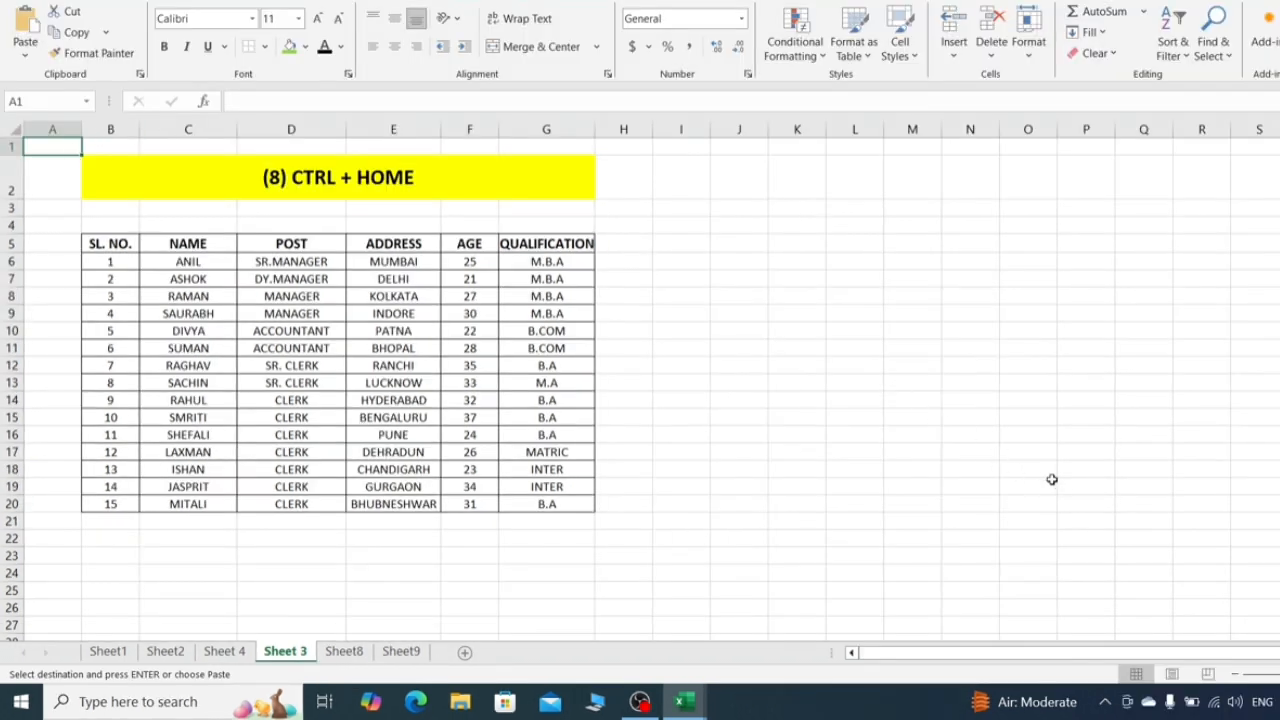
pyautogui.click(1100, 486)
pyautogui.click(1158, 519)
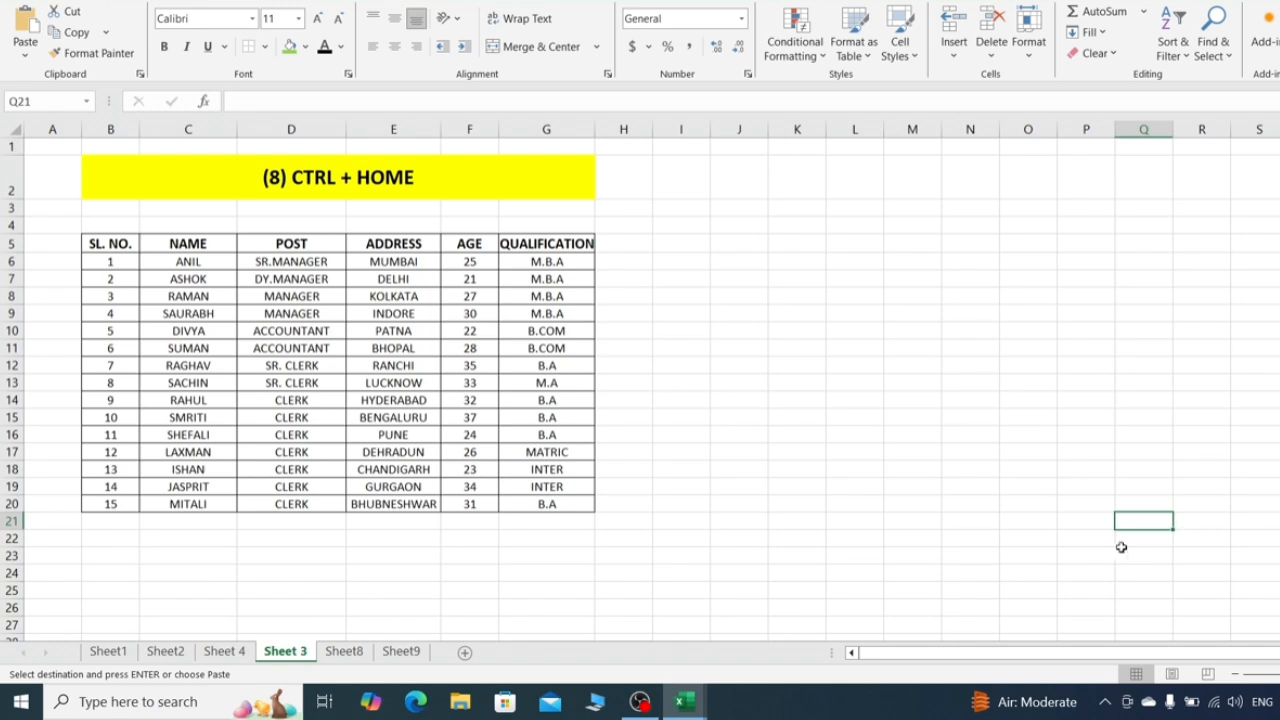
pyautogui.click(1178, 540)
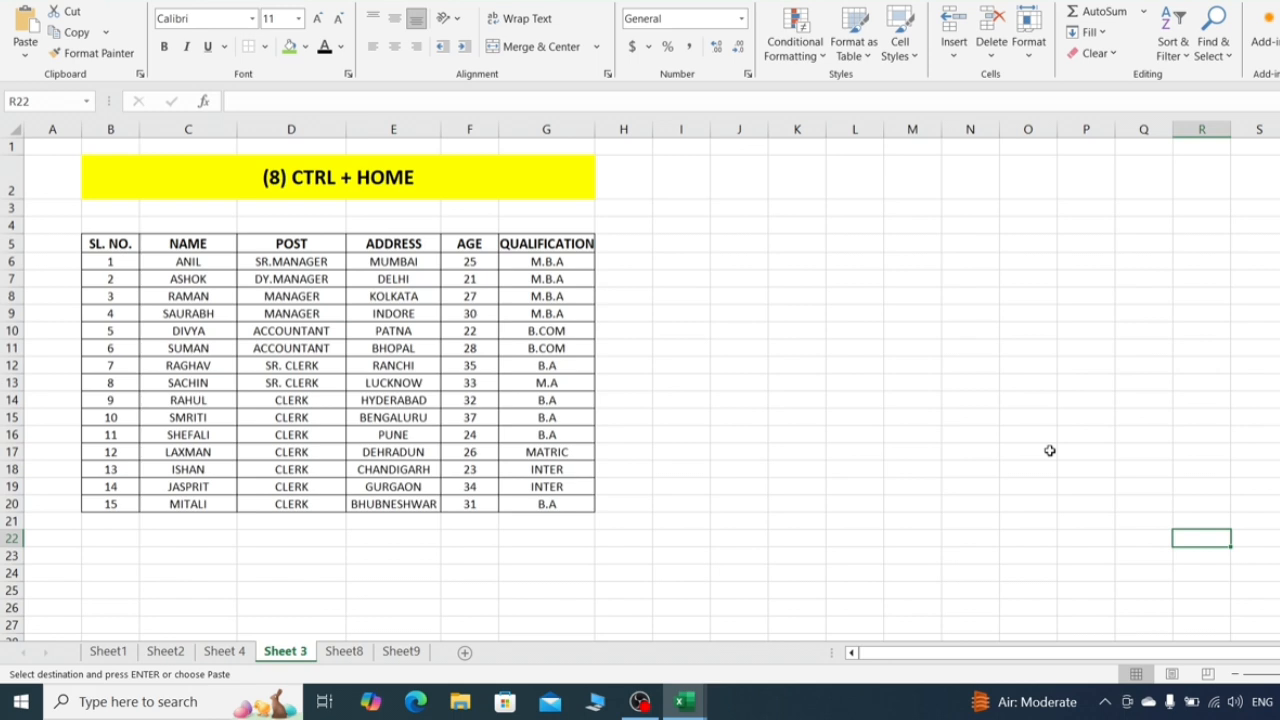
pyautogui.hotkey('ctrl', 'Home')
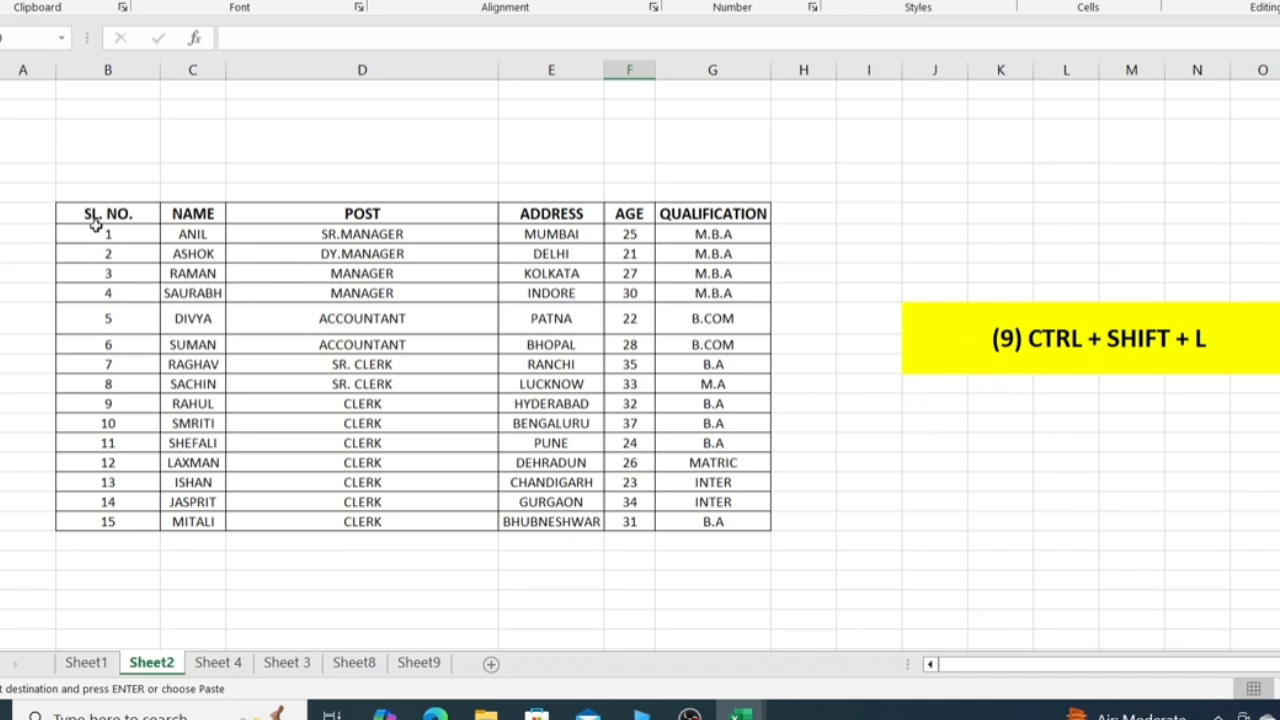
# Step: Apply filters to the header row of the full employee table on Sheet2, then deselect the table
pyautogui.moveTo(95, 213)
pyautogui.mouseDown()
pyautogui.moveTo(604, 320)
pyautogui.moveTo(703, 486)
pyautogui.moveTo(704, 514)
pyautogui.mouseUp()
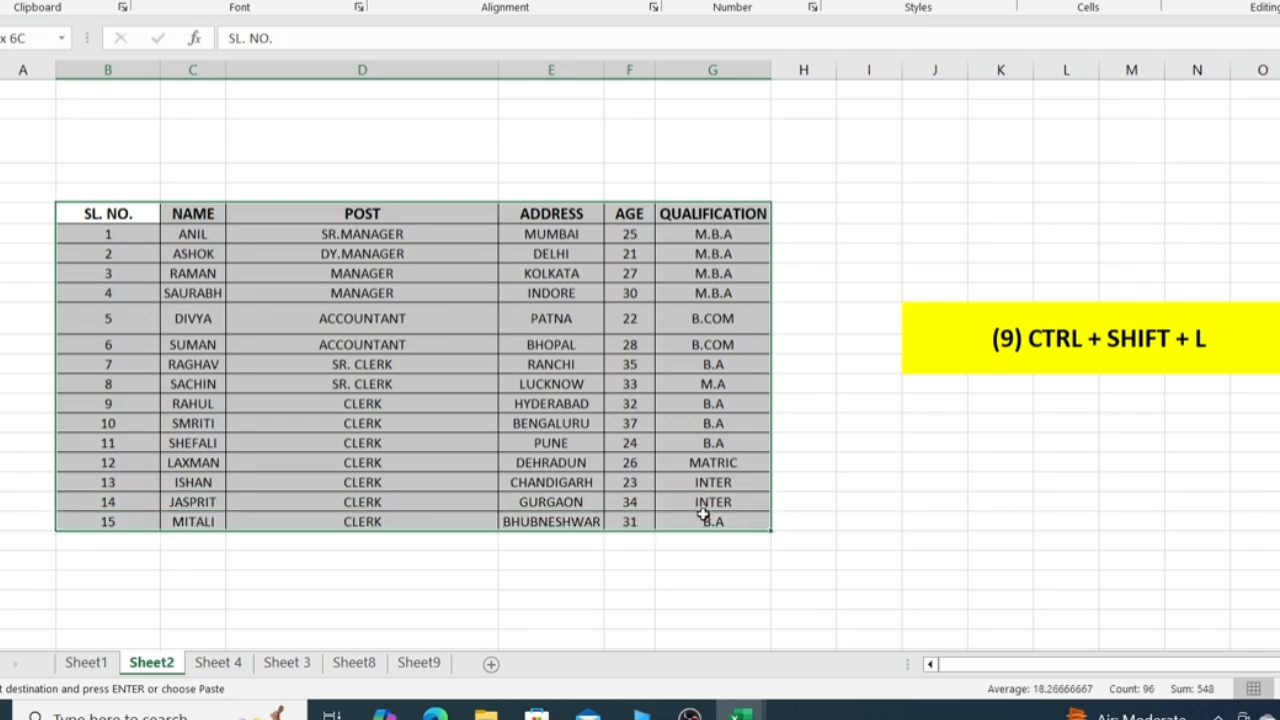
pyautogui.hotkey('ctrl', 'shift', 'l')
pyautogui.hotkey('ctrl', 'shift', 'l')
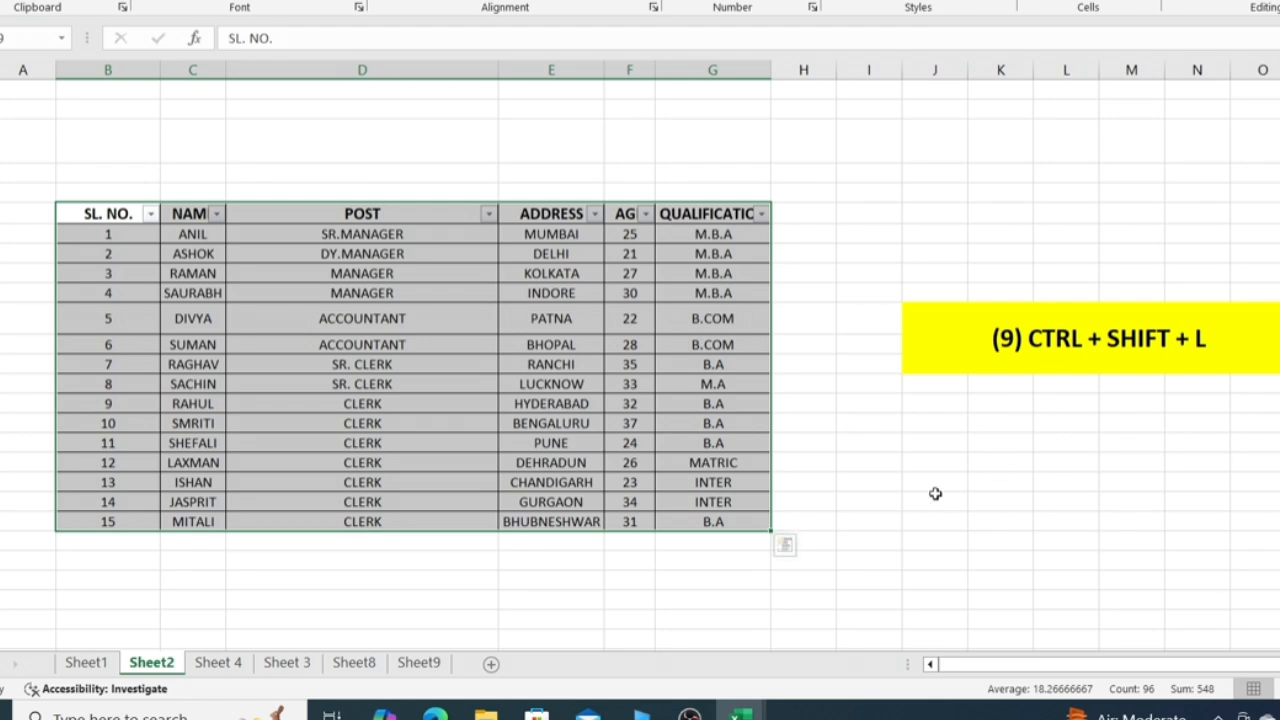
pyautogui.click(934, 499)
# Step: Examine the filter options of the SL. NO. and NAME columns in the employee table, leaving the filters unchanged
pyautogui.click(149, 214)
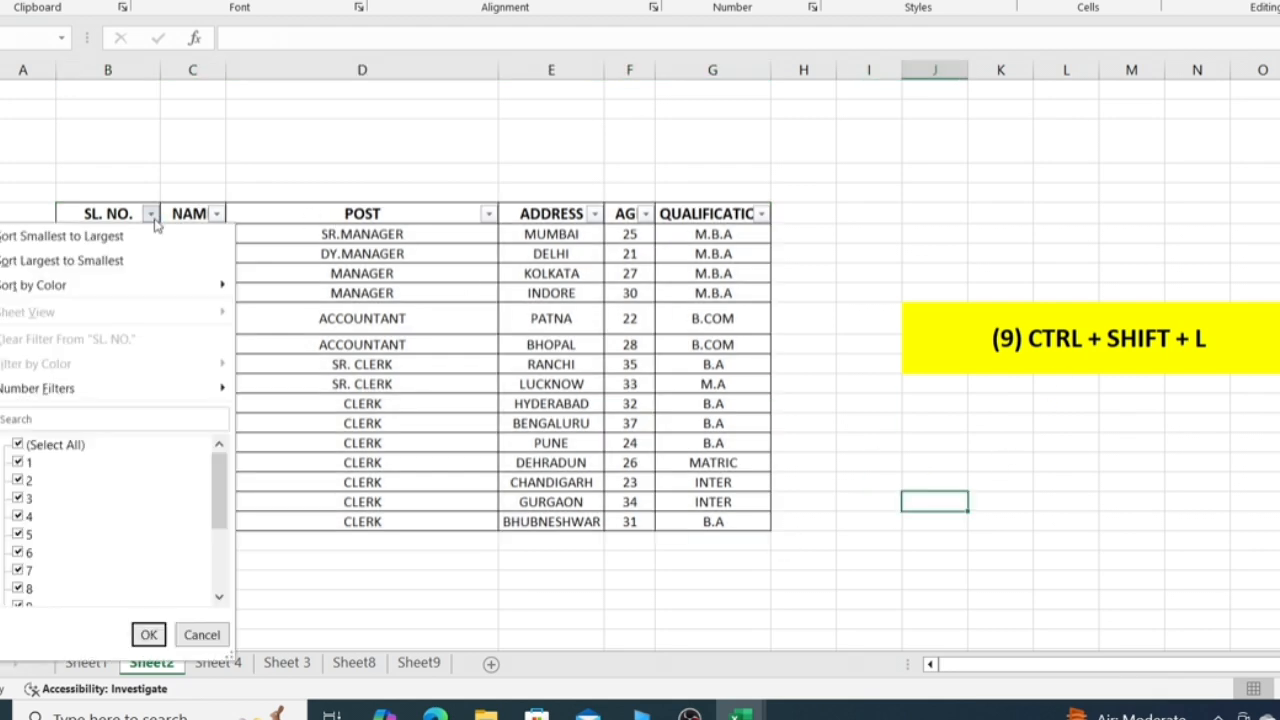
pyautogui.click(150, 214)
pyautogui.click(217, 214)
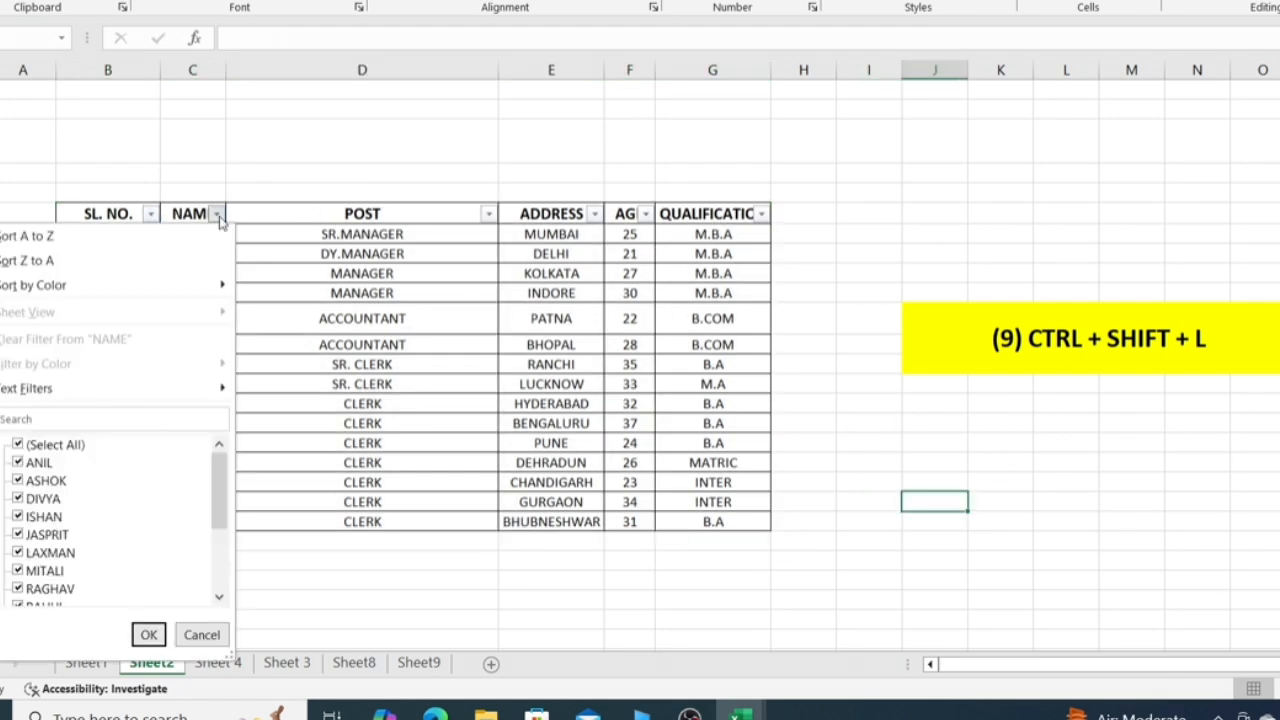
pyautogui.click(218, 215)
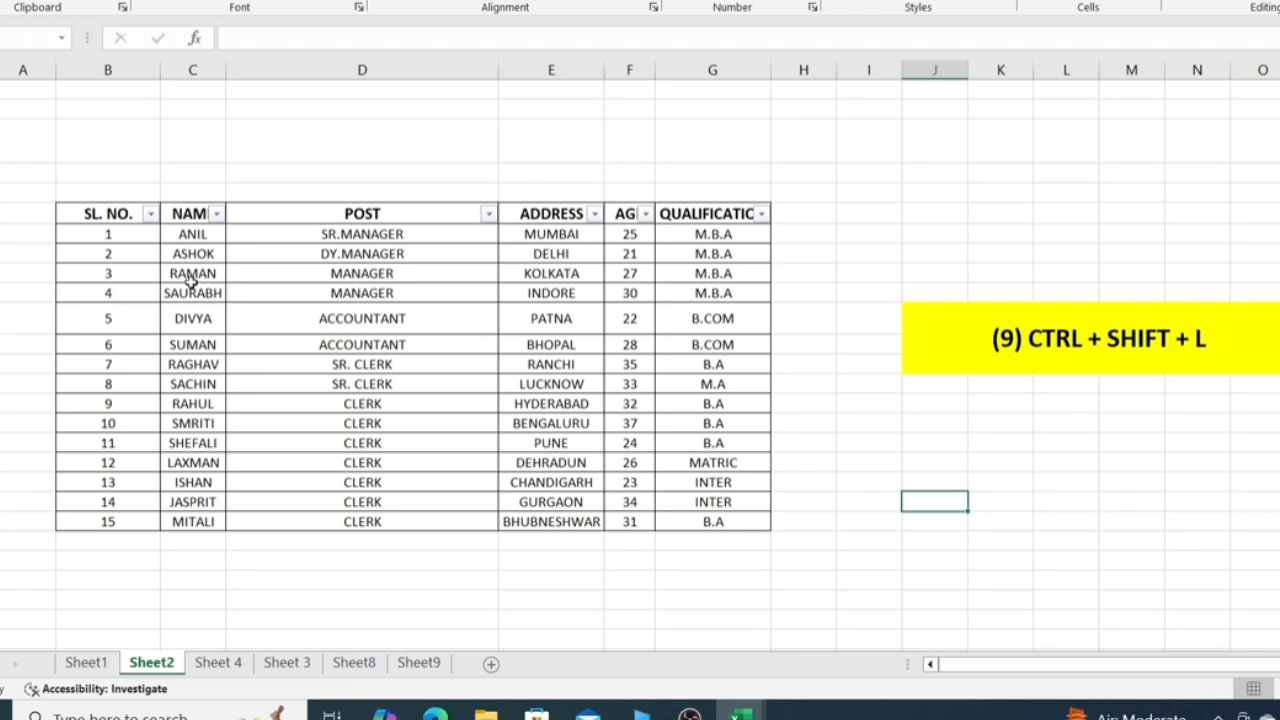
# Step: Remove the filters from the header row of the full employee table on Sheet2 and deselect the table
pyautogui.moveTo(86, 214); pyautogui.dragTo(703, 521)
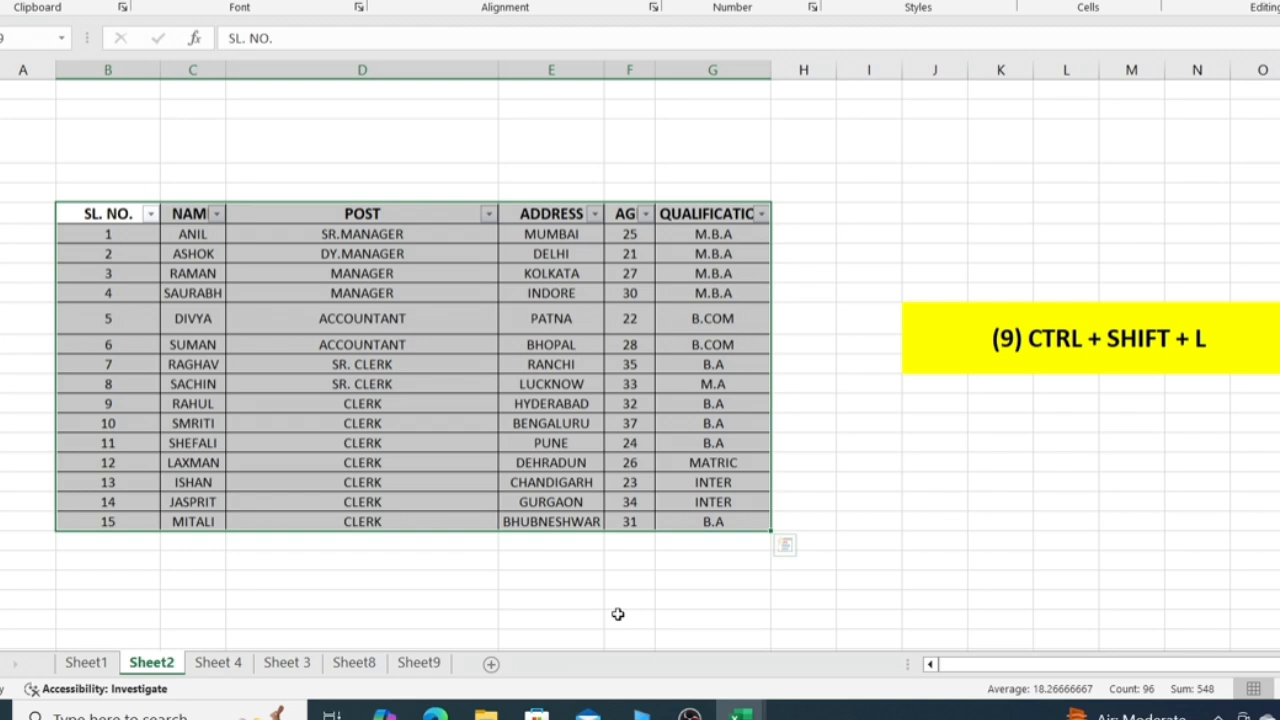
pyautogui.hotkey('ctrl', 'shift', 'l')
pyautogui.click(946, 451)
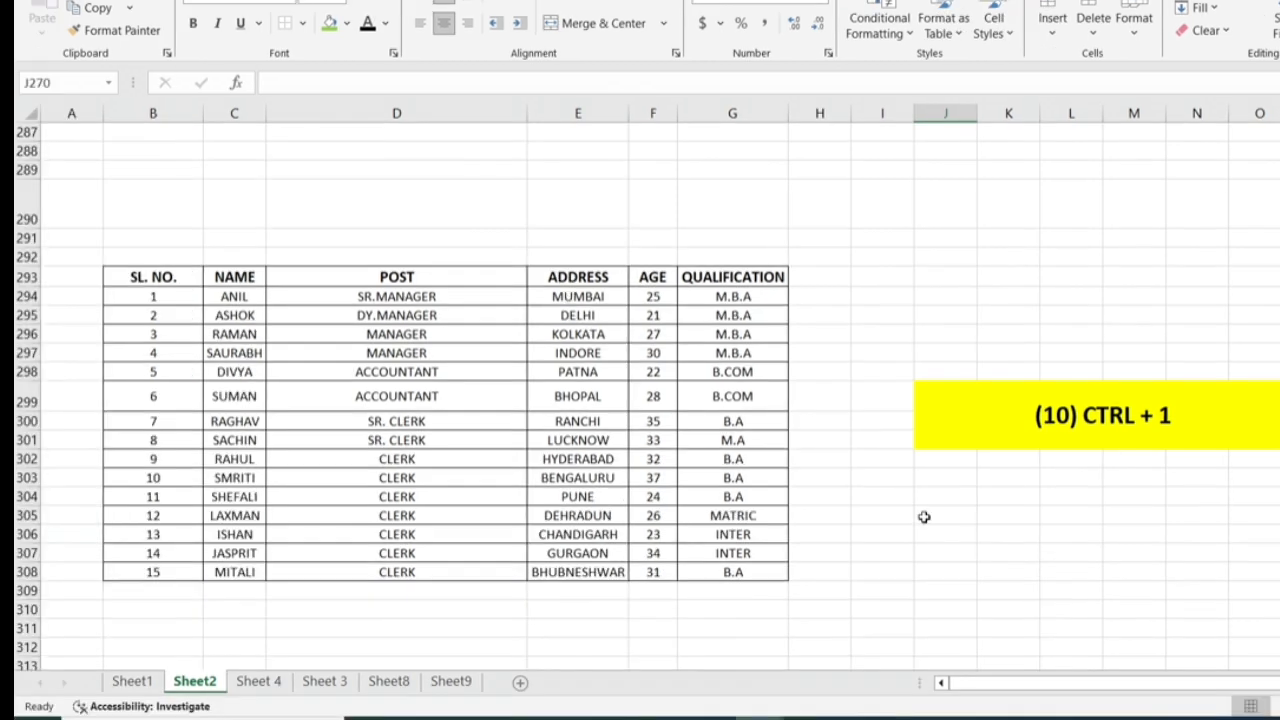
# Step: Open the Format Cells dialog for the empty cell beside the employee table and accept it with the General category
pyautogui.scroll(10, 924, 517)
pyautogui.hotkey('ctrl', '1')
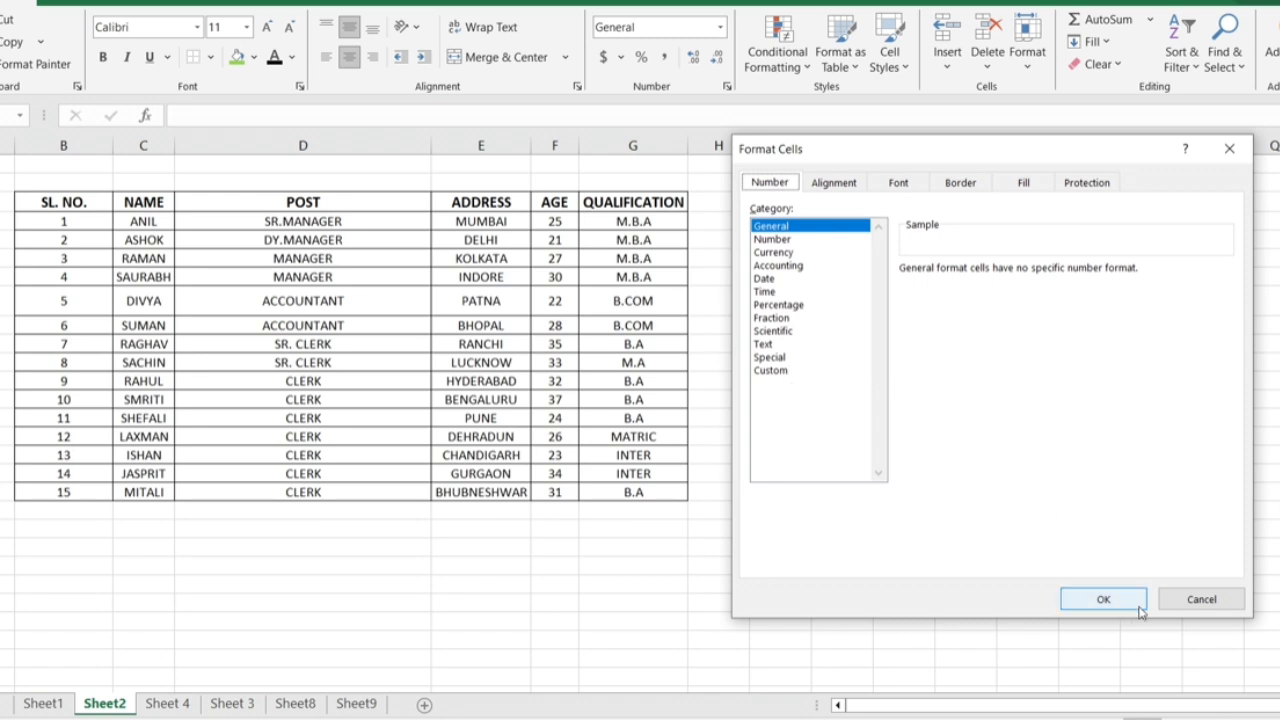
pyautogui.click(1103, 599)
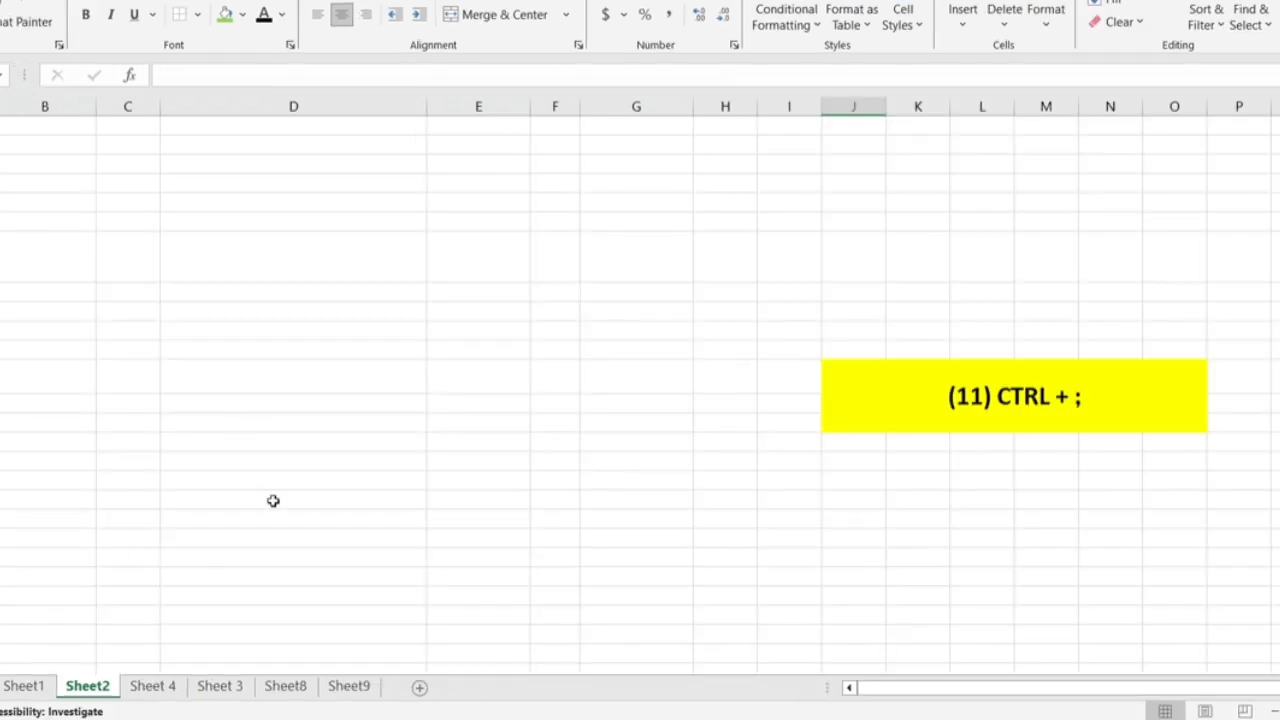
# Step: Insert the current date as a fixed value in an empty column D cell on Sheet2, and the current time in another
pyautogui.click(1017, 416)
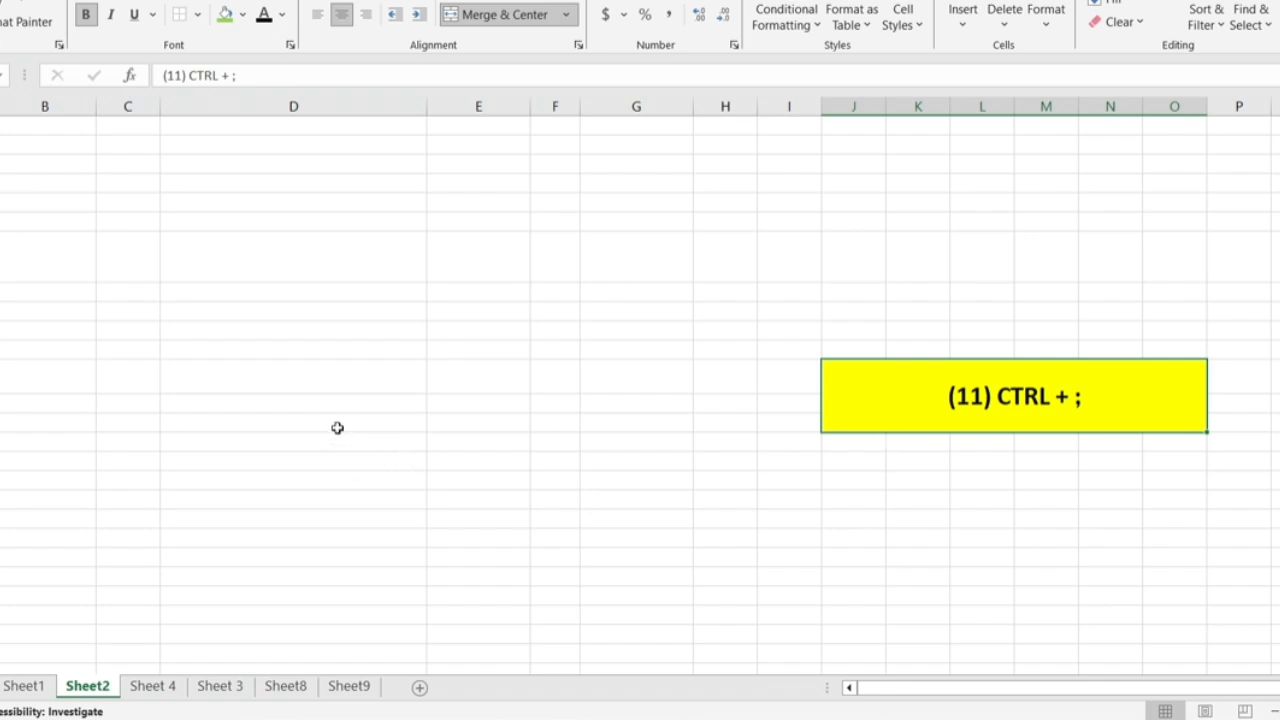
pyautogui.click(267, 443)
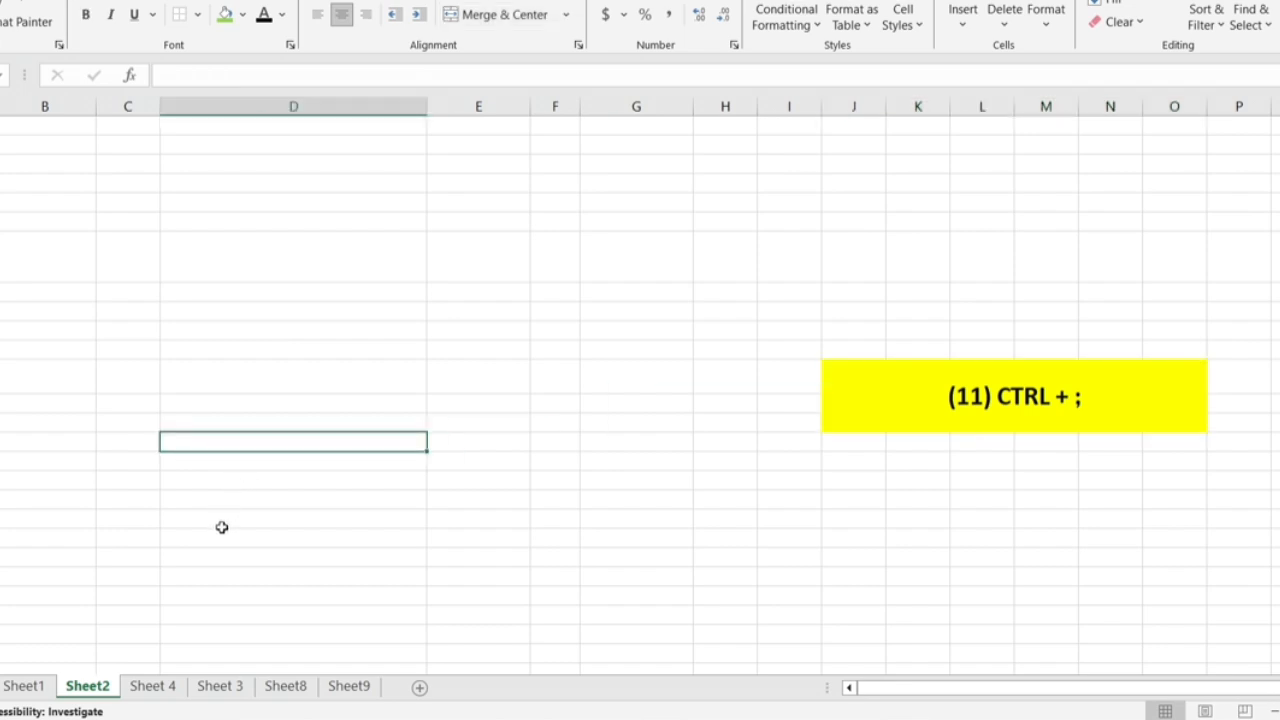
pyautogui.hotkey('ctrl', ';')
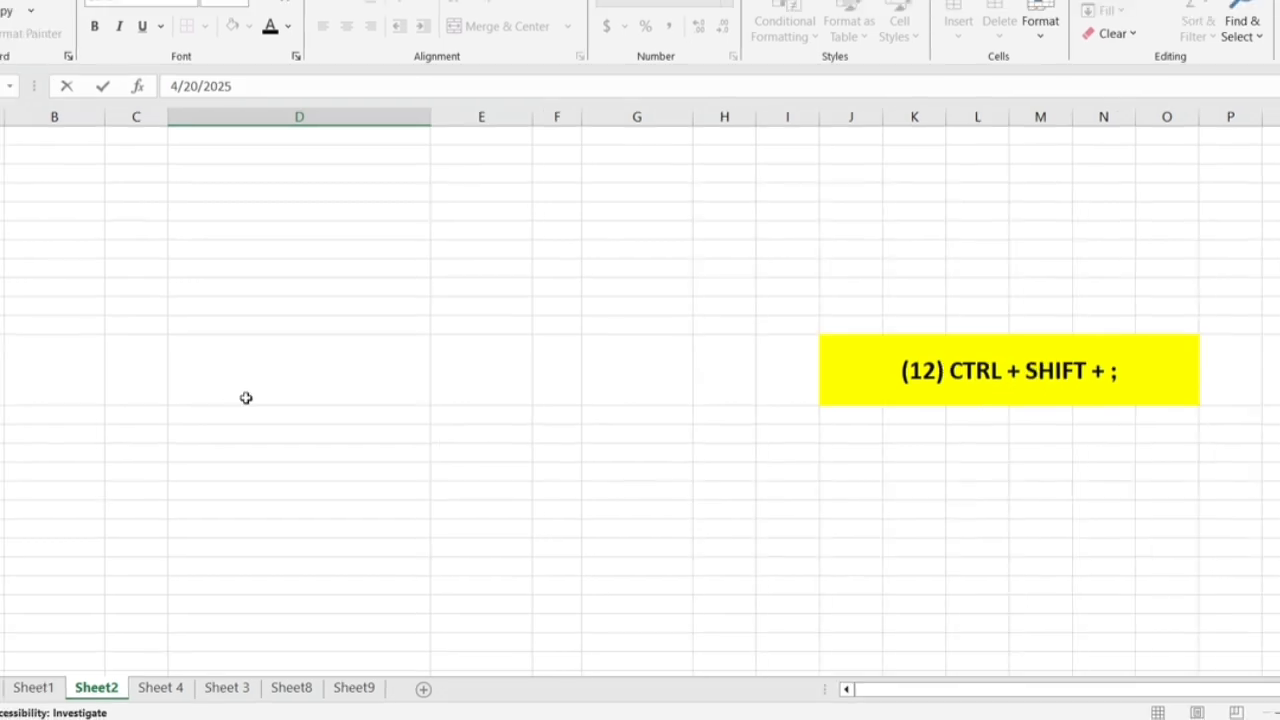
pyautogui.click(307, 380)
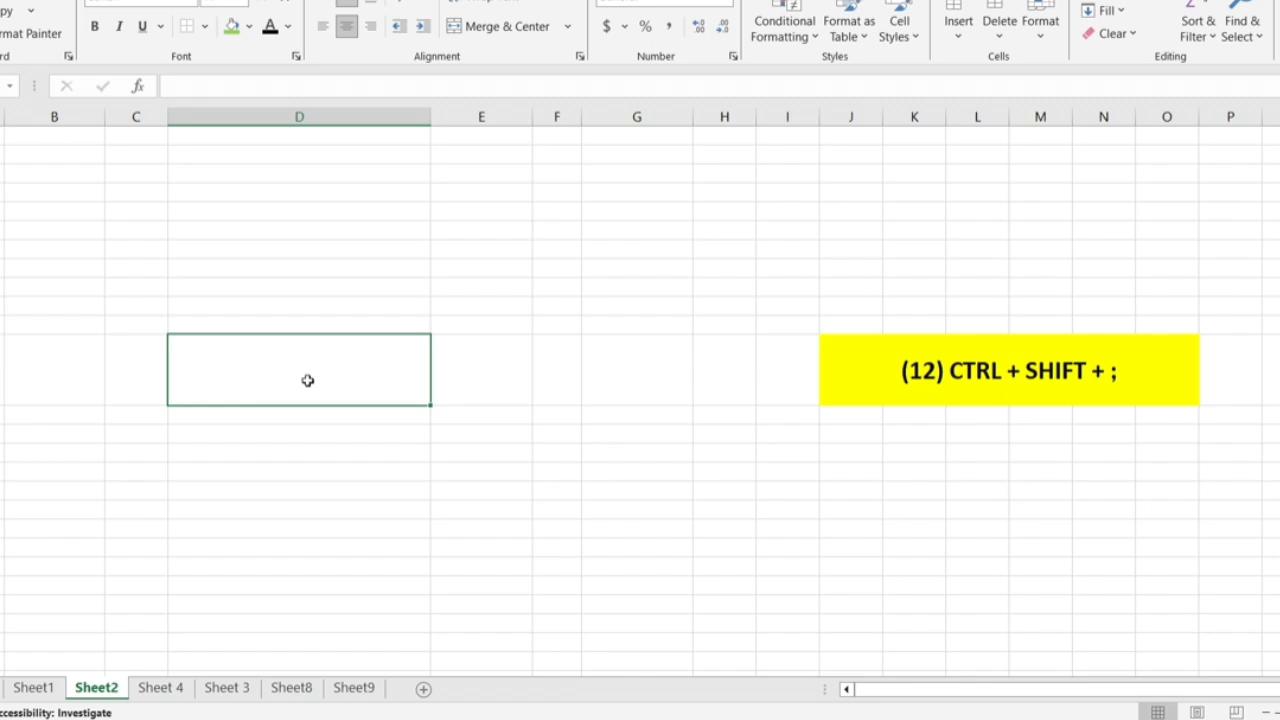
pyautogui.hotkey('ctrl', 'shift', ';')
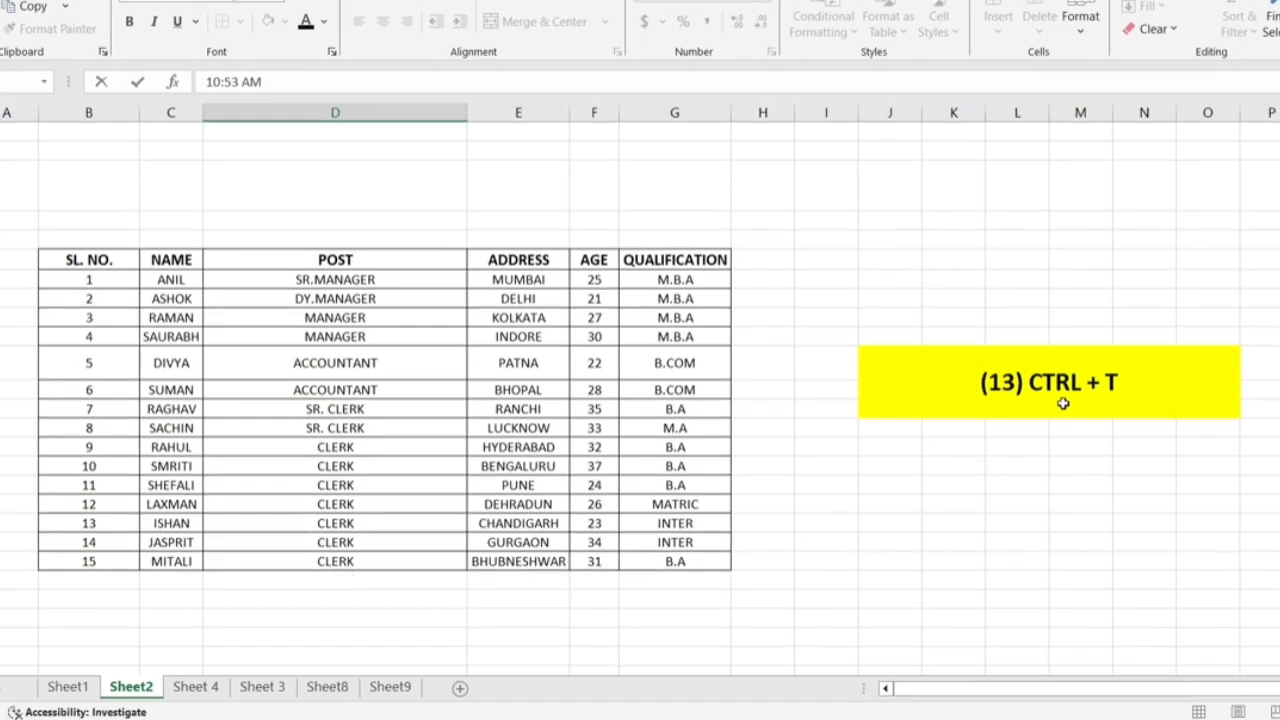
# Step: Convert the employee range B397:G412 on Sheet2 into a table with headers and deselect it
pyautogui.click(57, 257)
pyautogui.moveTo(57, 257); pyautogui.dragTo(675, 561)
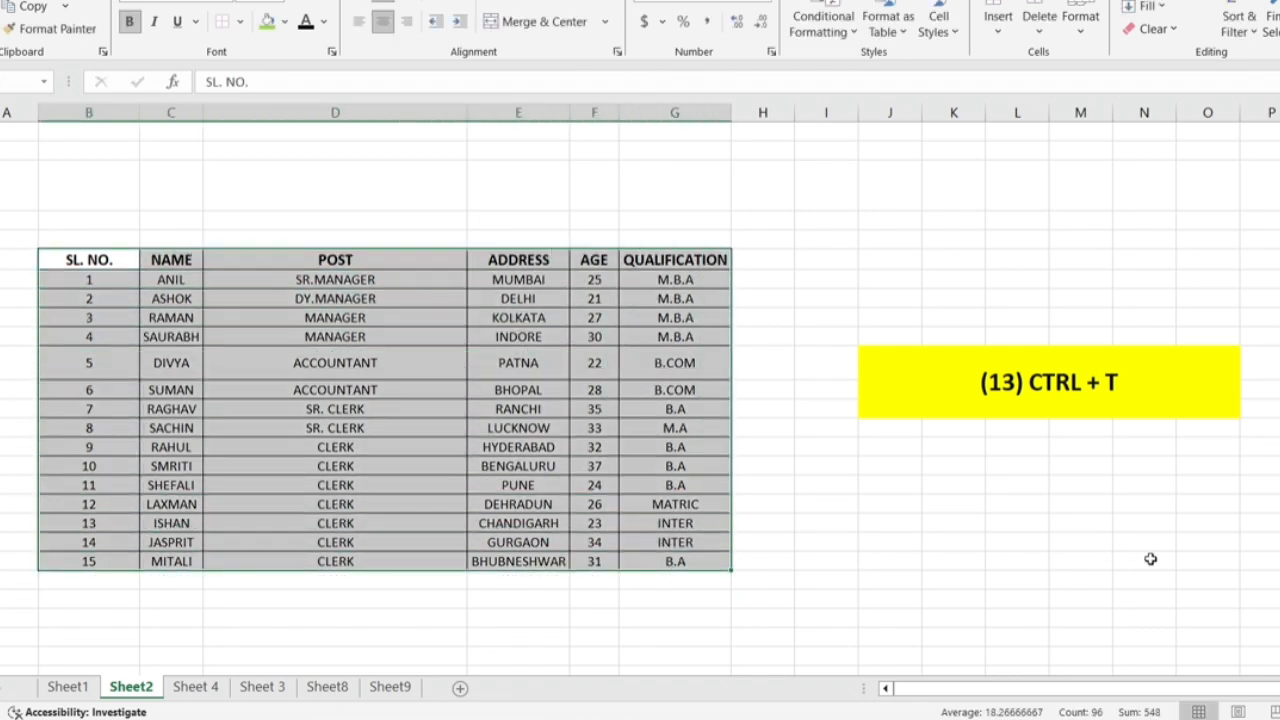
pyautogui.hotkey('ctrl', 't')
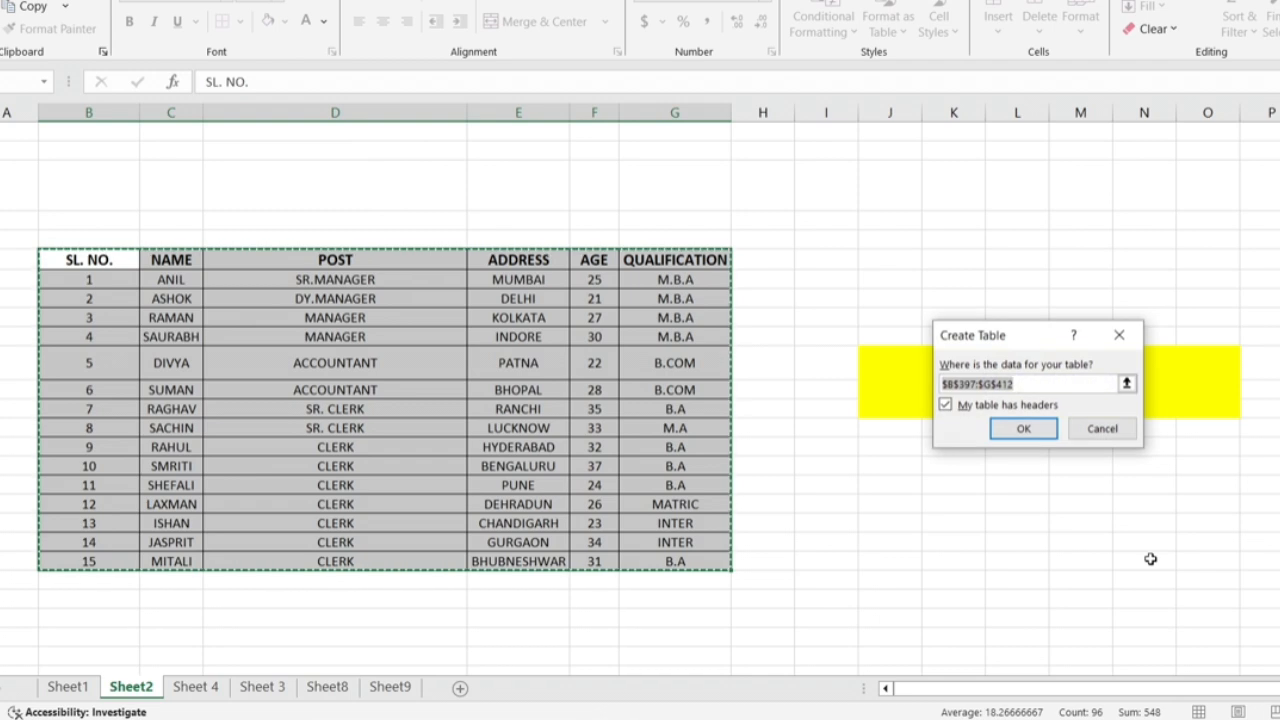
pyautogui.click(1023, 429)
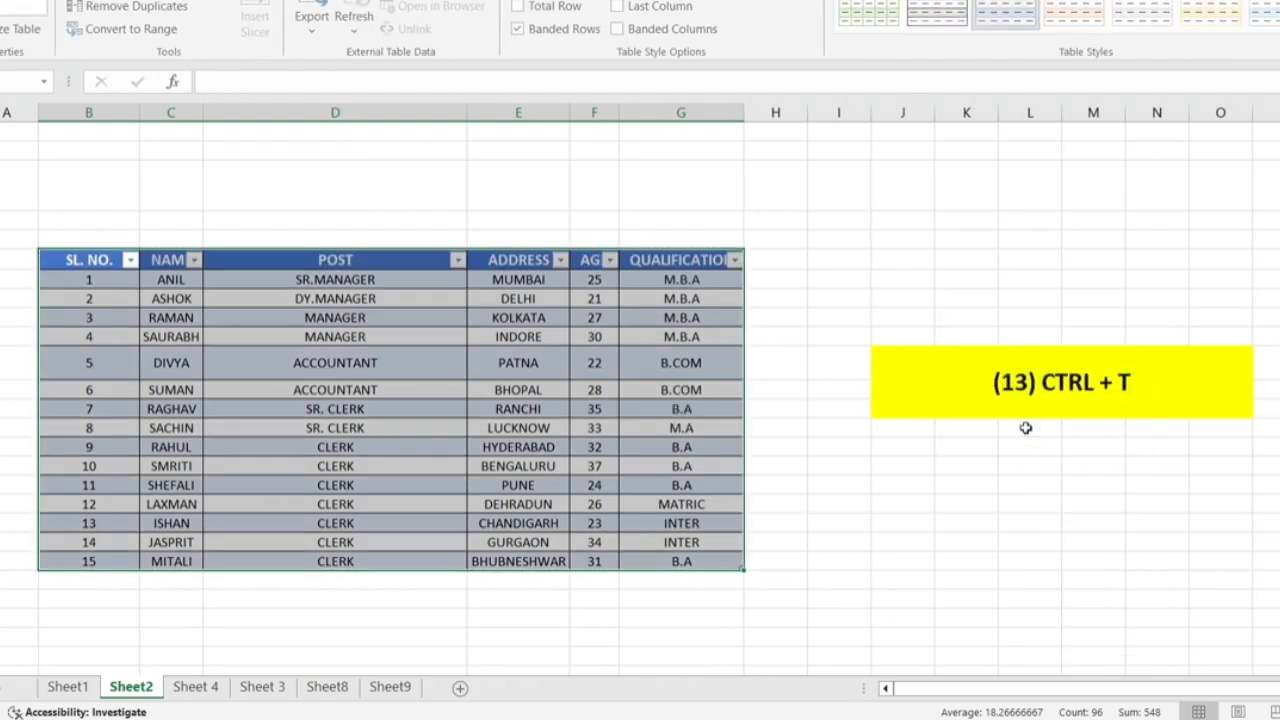
pyautogui.click(782, 553)
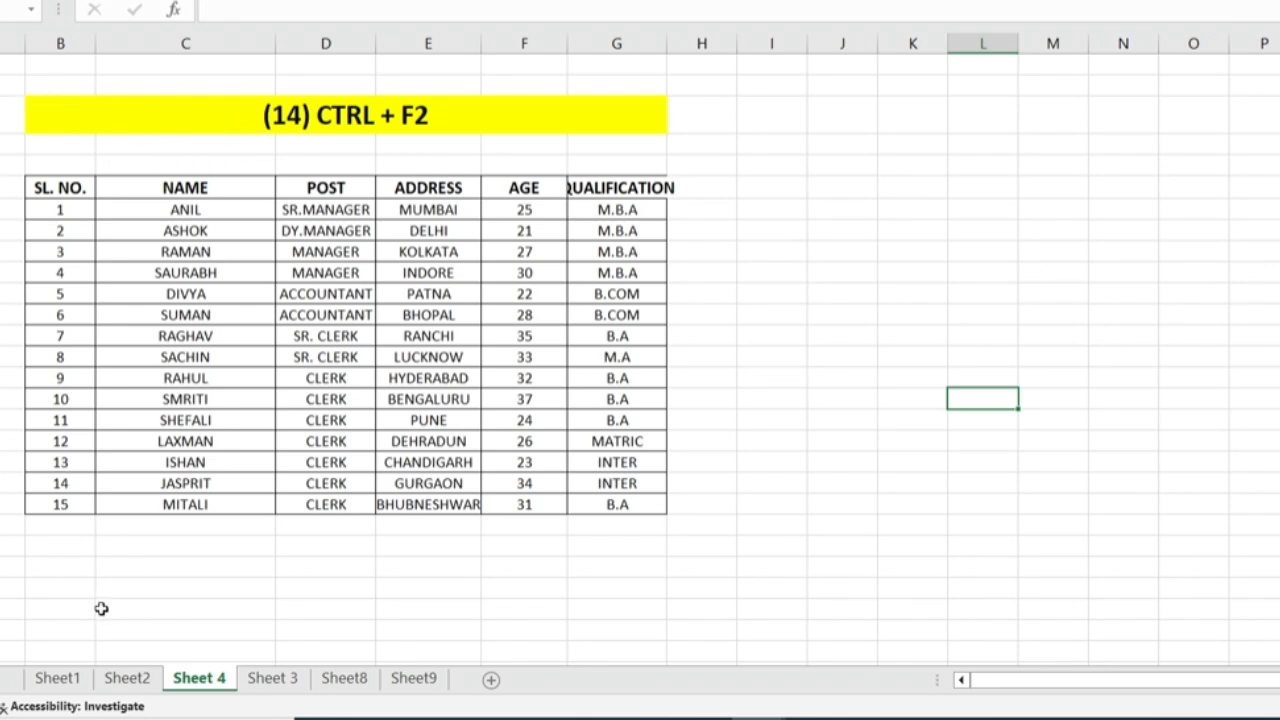
# Step: Open the print preview for the employee table on Sheet 4
pyautogui.hotkey('ctrl', 'F2')
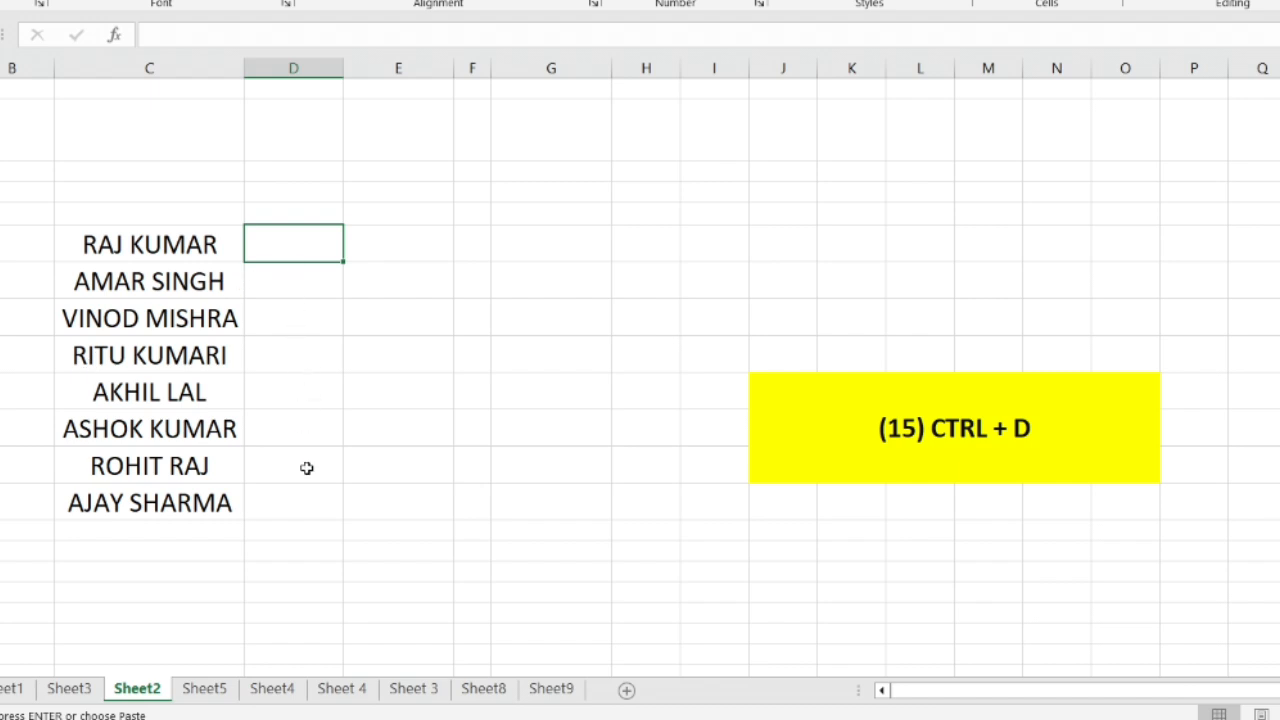
# Step: Enter the formula =LOWER(C461) in column D beside the first name of the uppercase name list on Sheet2
pyautogui.click(284, 505)
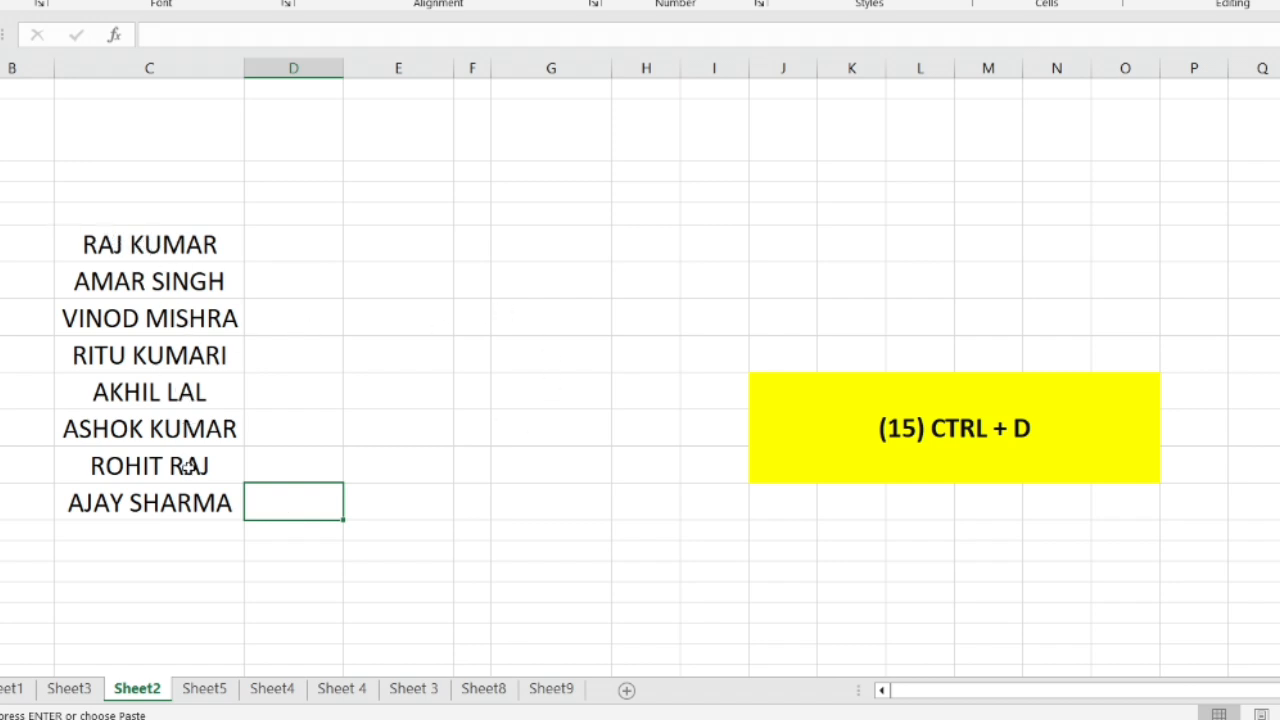
pyautogui.click(285, 249)
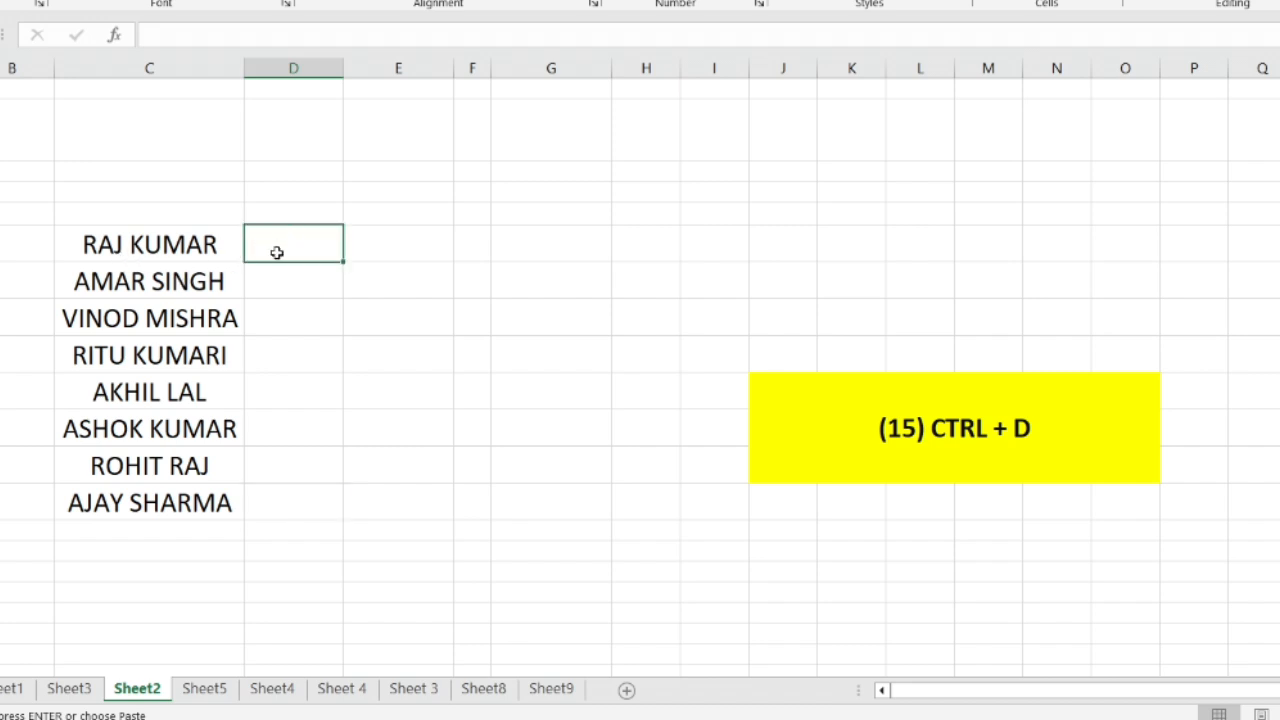
pyautogui.write('=')
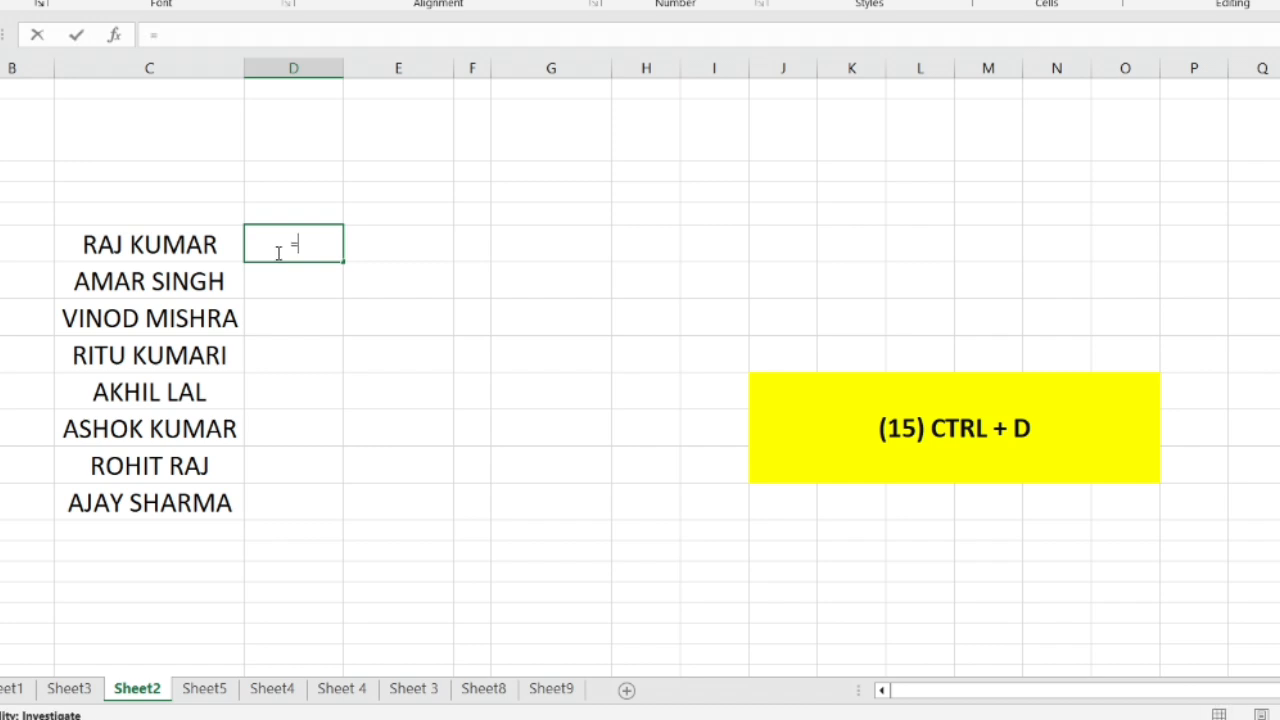
pyautogui.write('lowe')
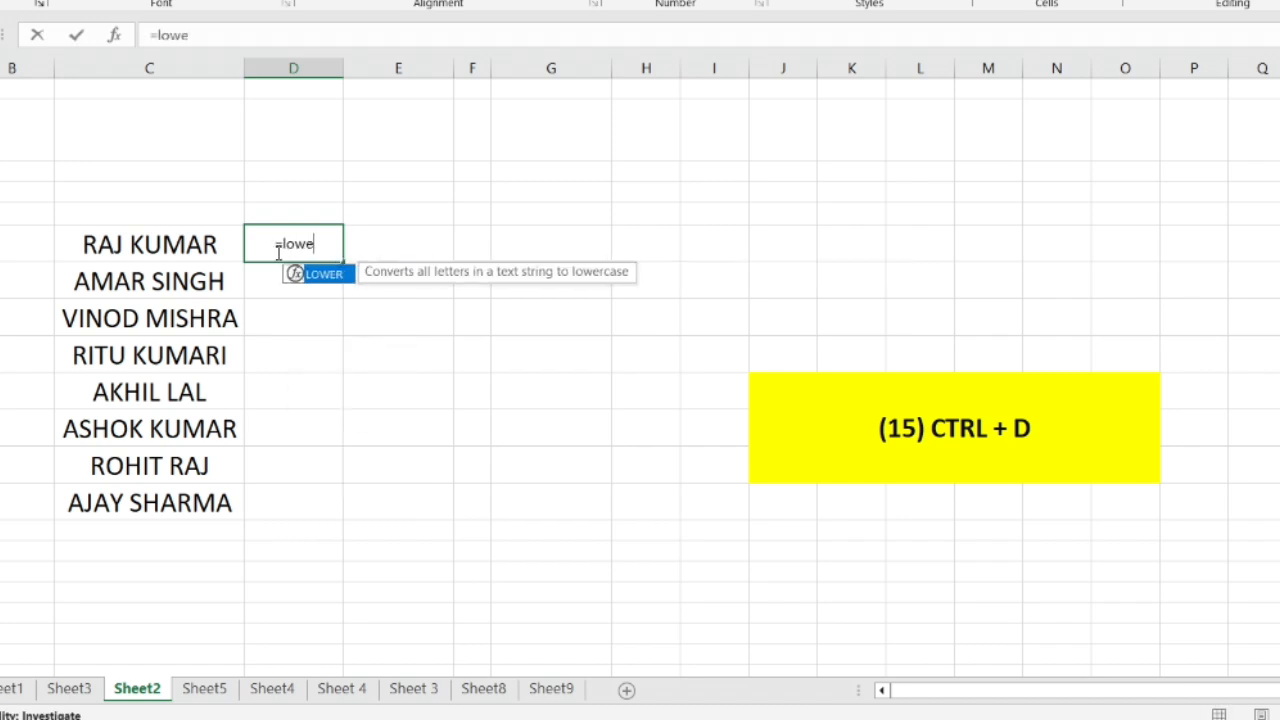
pyautogui.press('Tab')
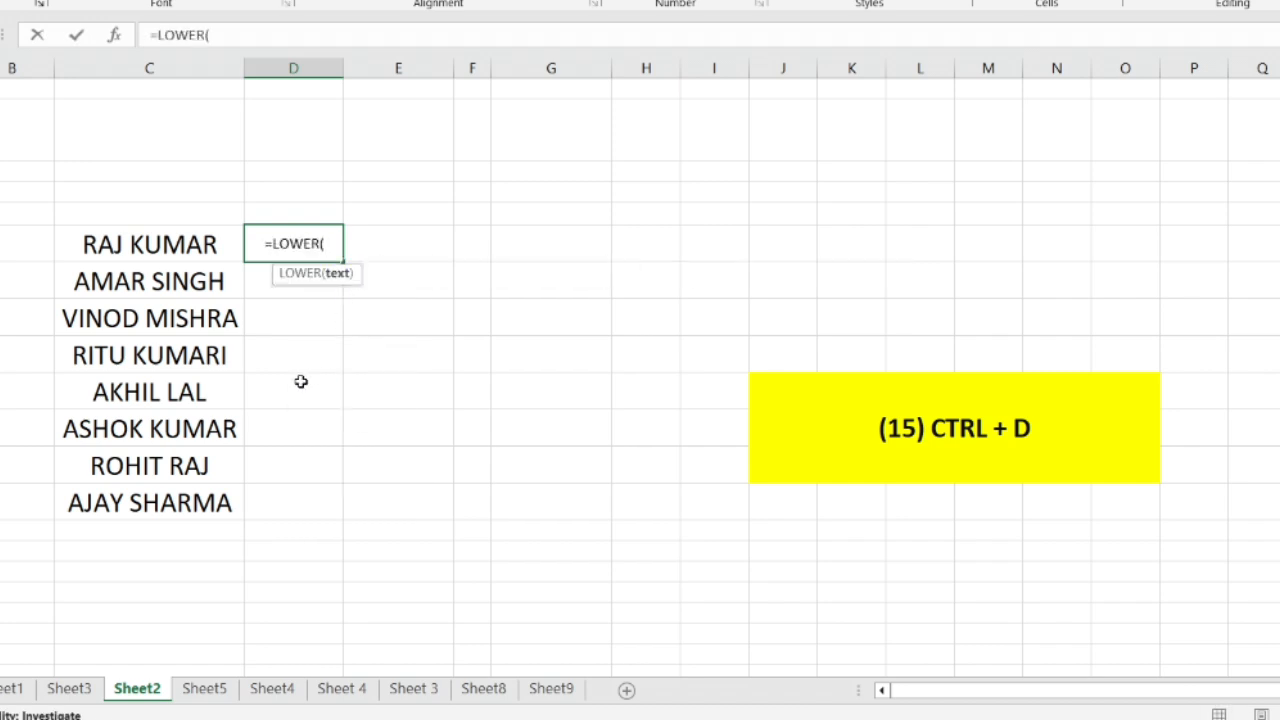
pyautogui.click(150, 248)
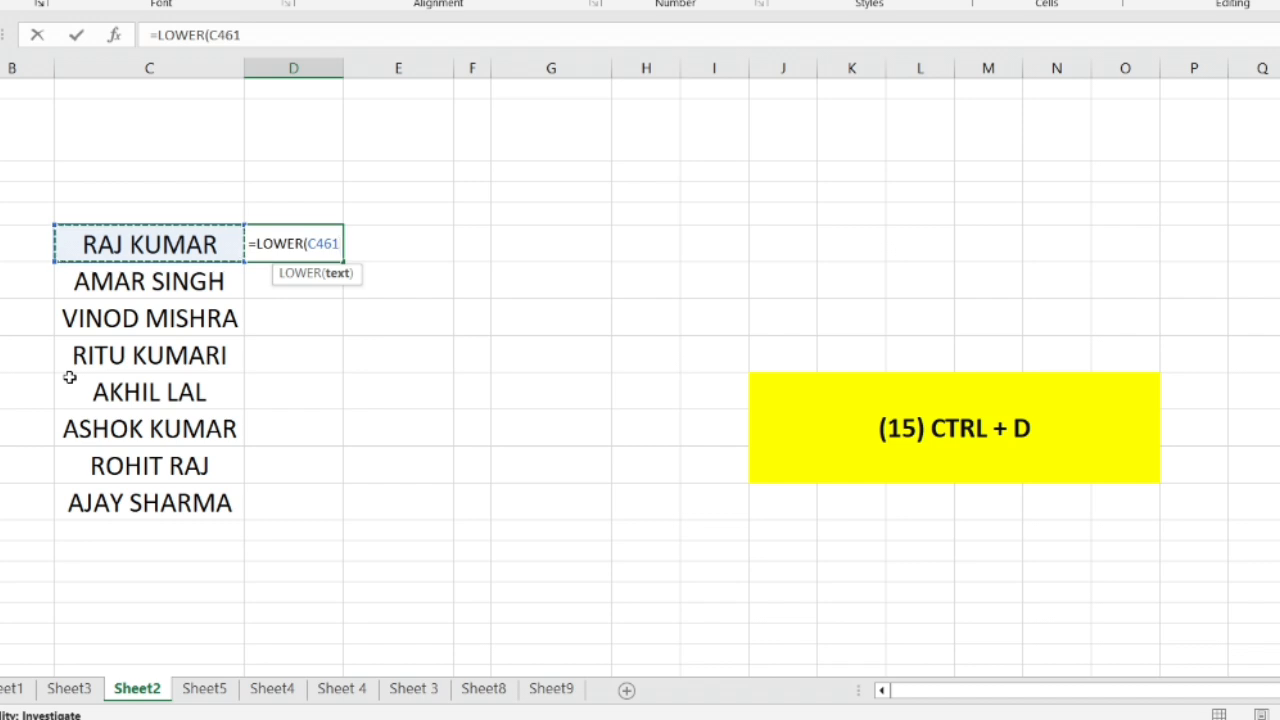
pyautogui.write(')')
pyautogui.press('Return')
pyautogui.press('Right')
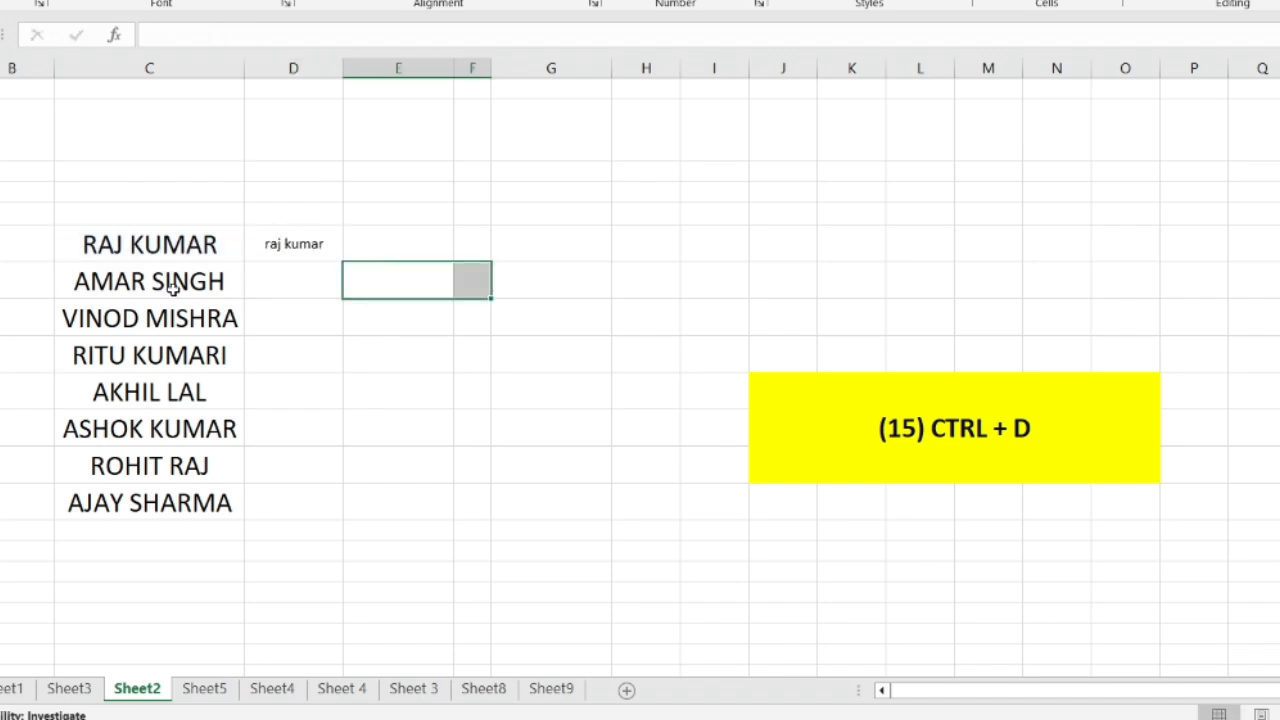
# Step: Fill the LOWER formula down column D to the last name in the list and deselect the range
pyautogui.click(137, 242)
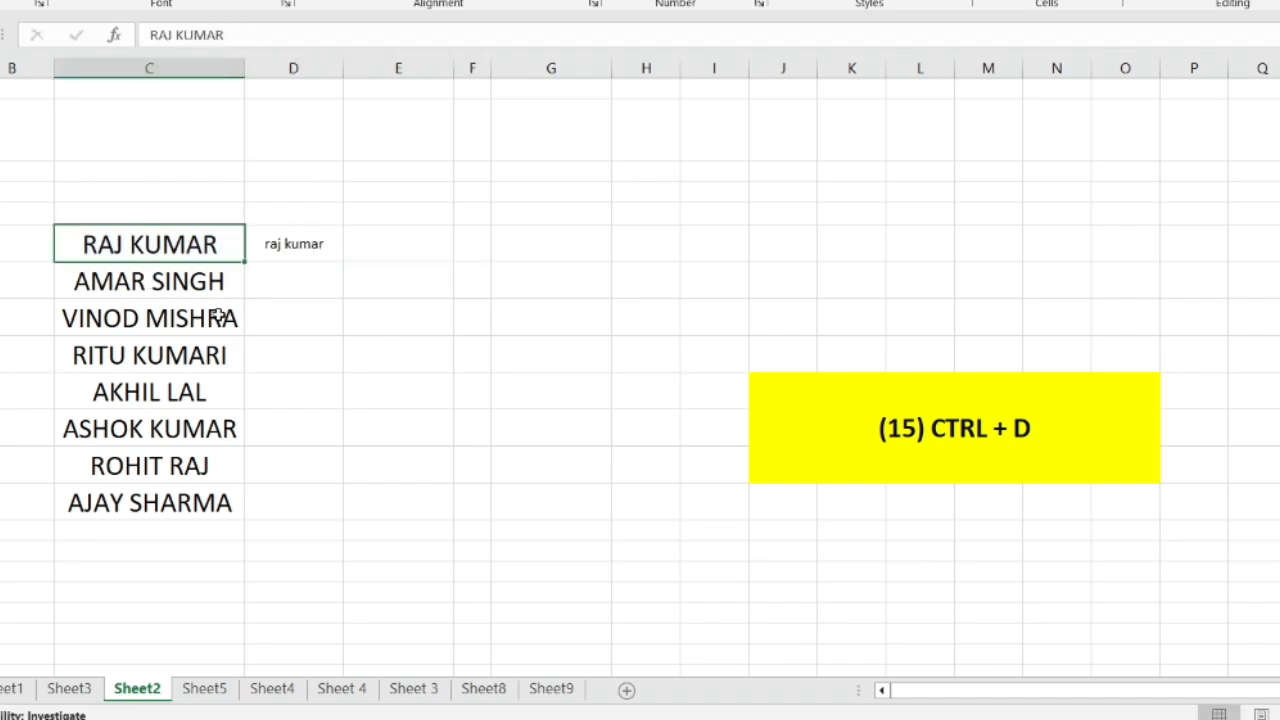
pyautogui.click(288, 249)
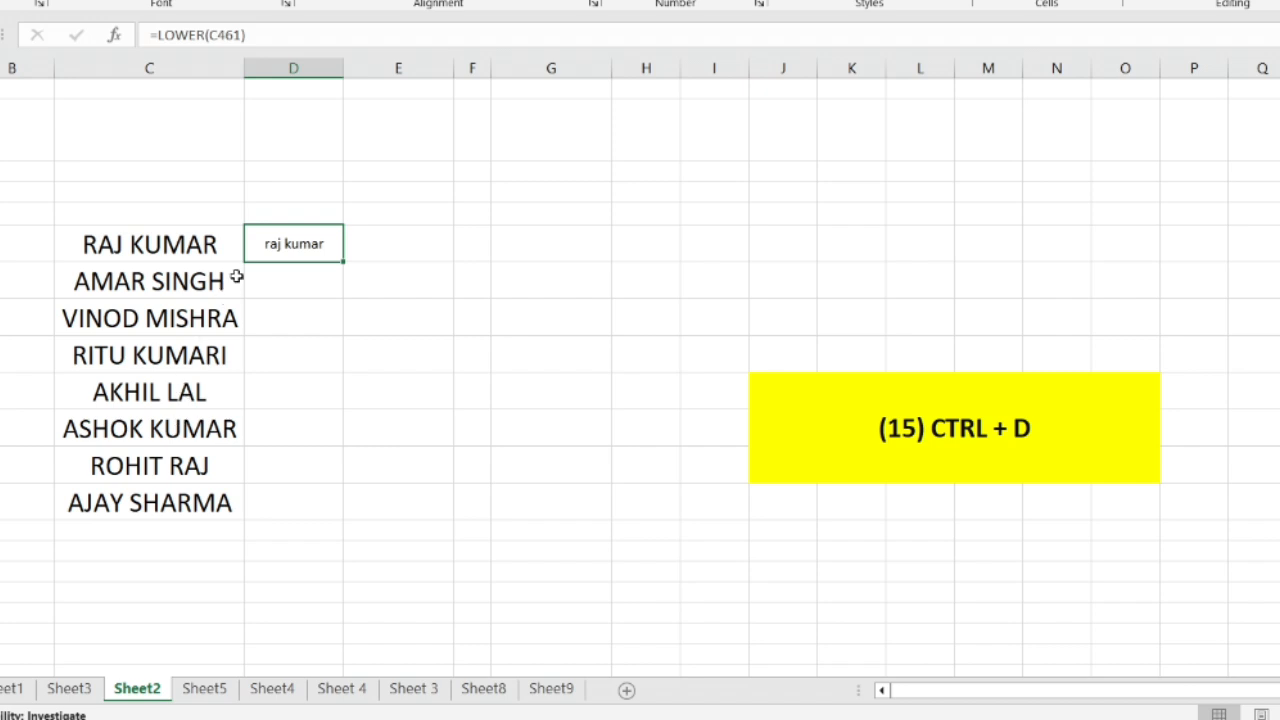
pyautogui.moveTo(337, 246); pyautogui.dragTo(307, 497)
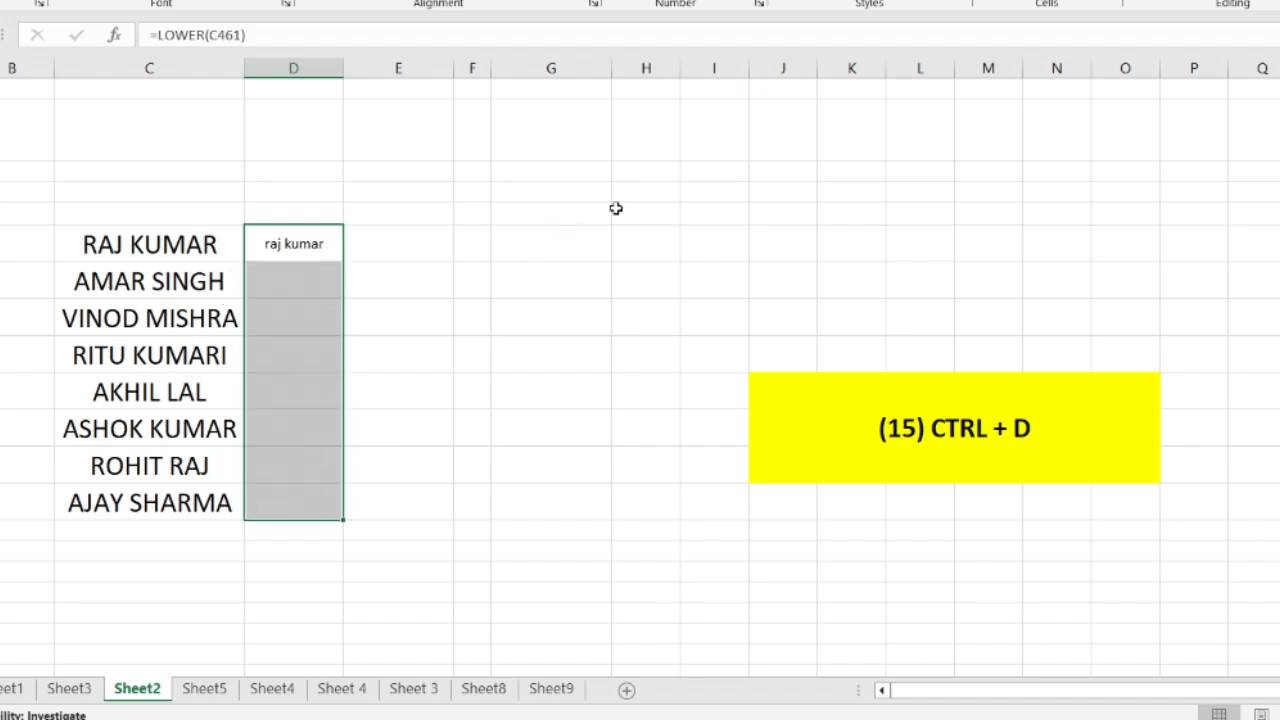
pyautogui.hotkey('ctrl', 'd')
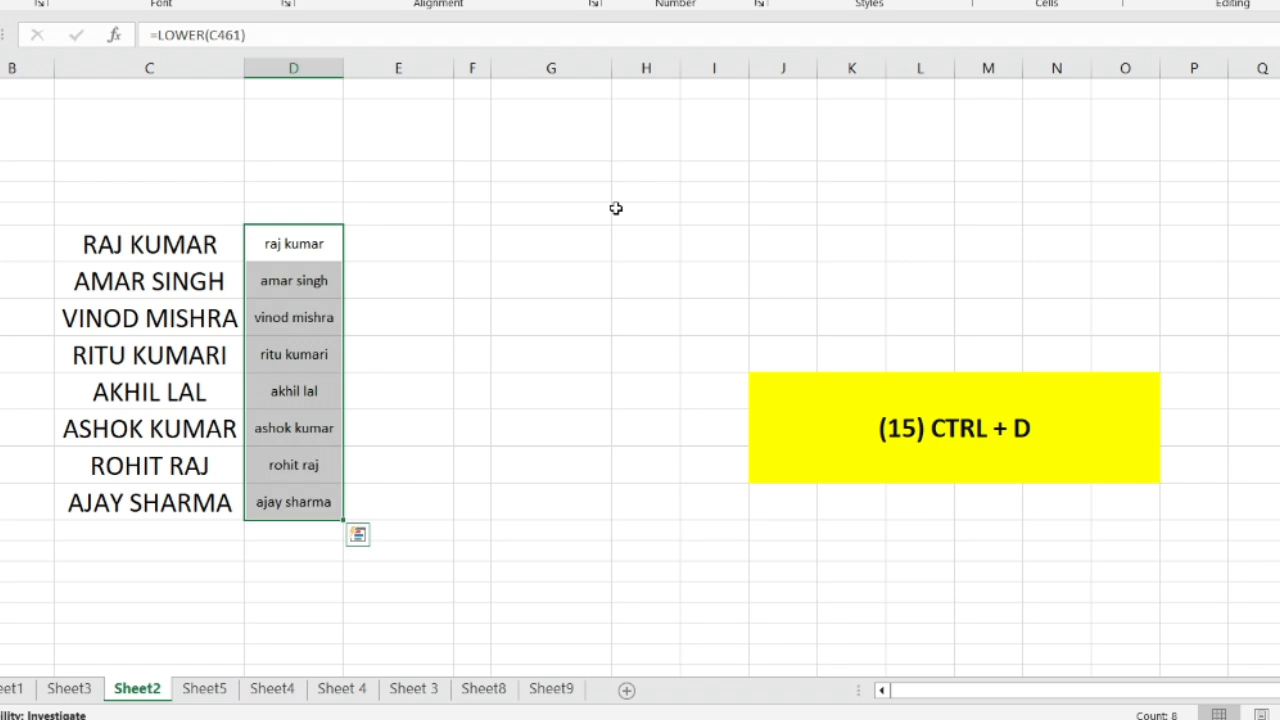
pyautogui.click(551, 391)
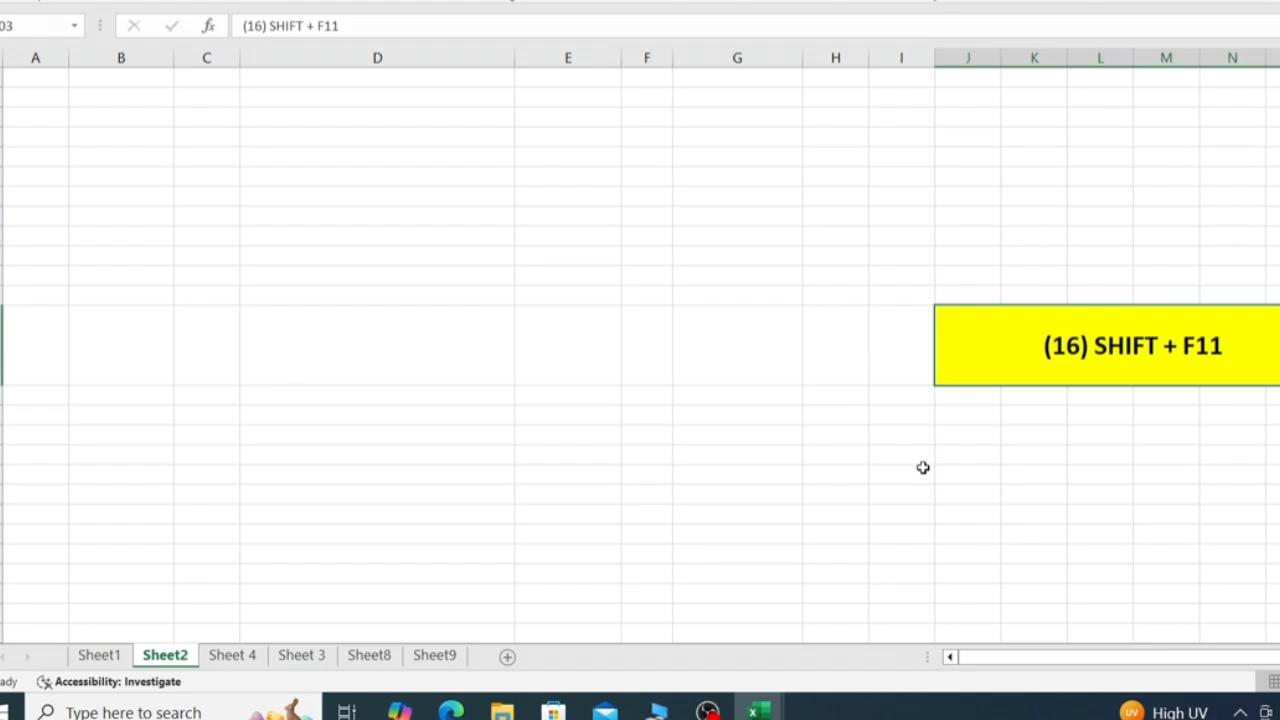
# Step: Insert a new worksheet before Sheet2 and return to Sheet2
pyautogui.hotkey('shift', 'F11')
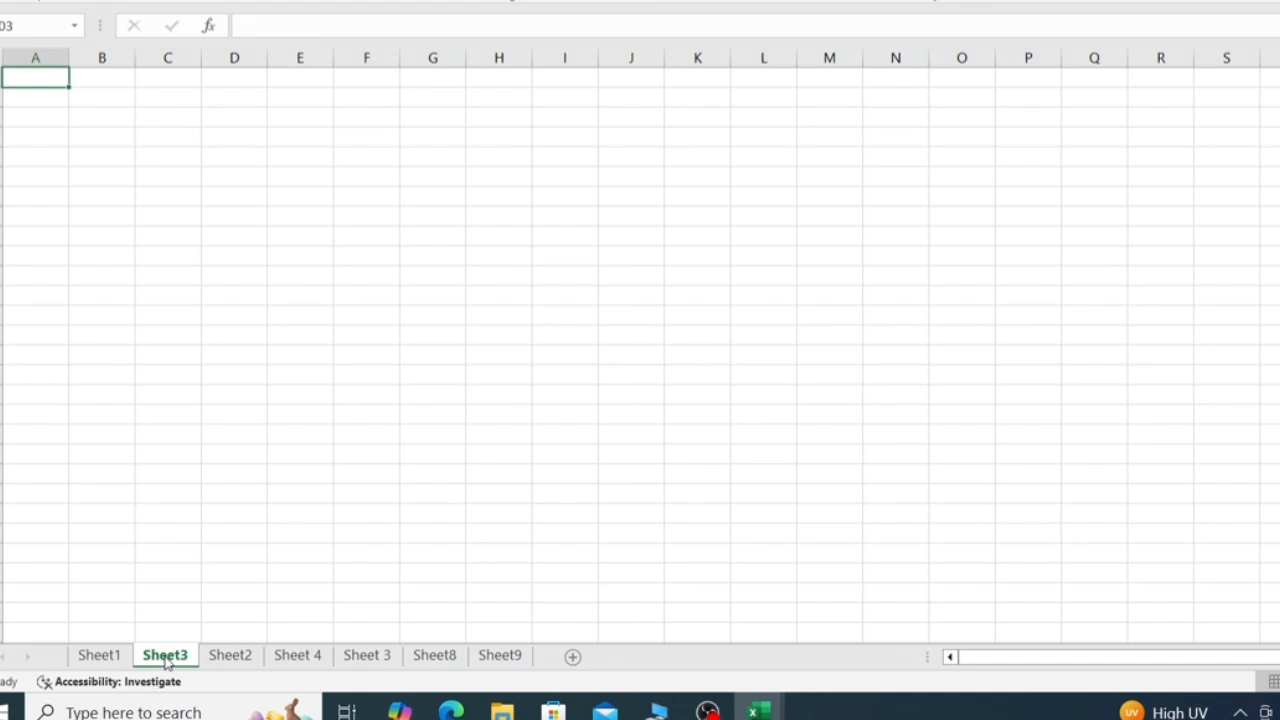
pyautogui.click(238, 657)
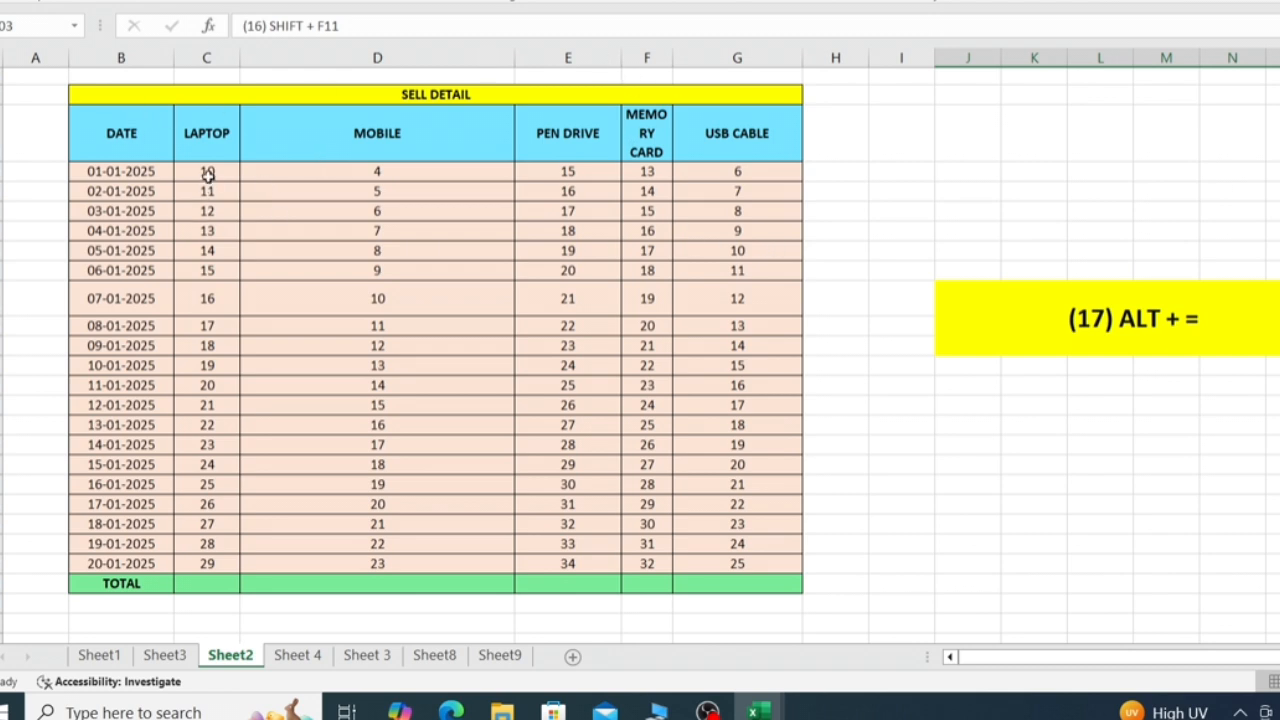
# Step: Total the LAPTOP column of the SELL DETAIL table with AutoSum over C539:C558 in the TOTAL row, and select the total cell
pyautogui.click(213, 588)
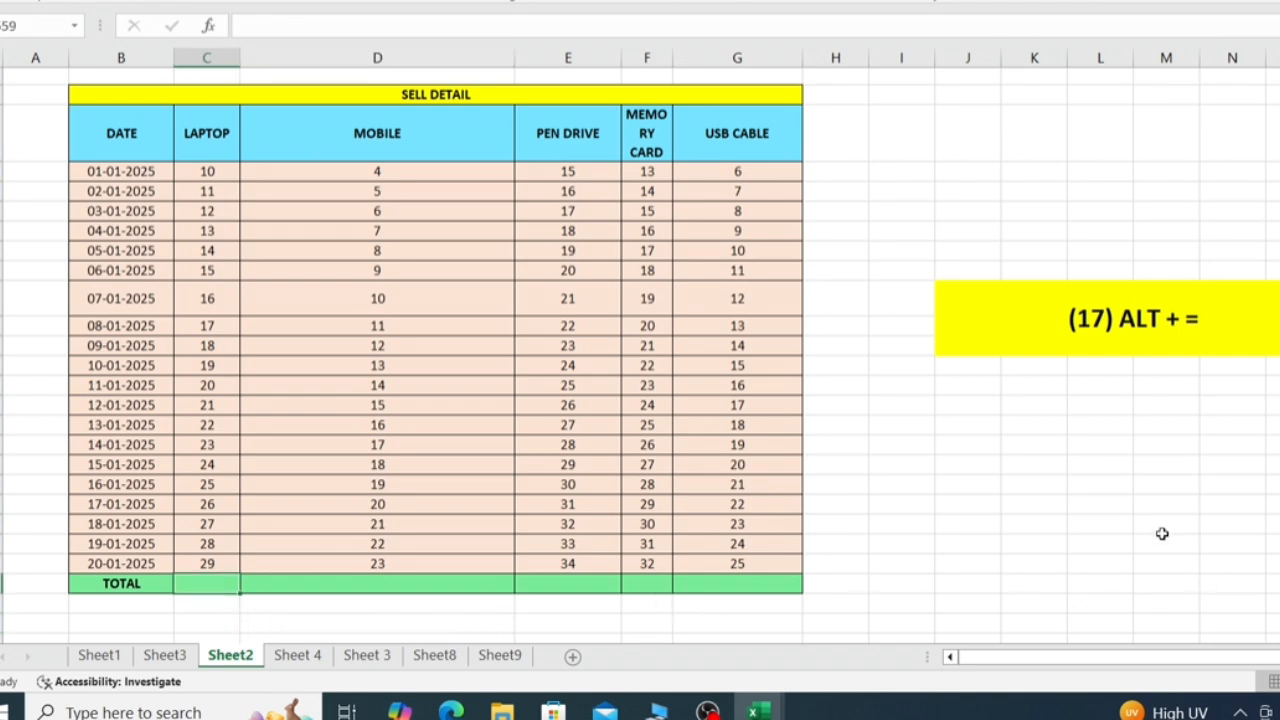
pyautogui.hotkey('alt', '=')
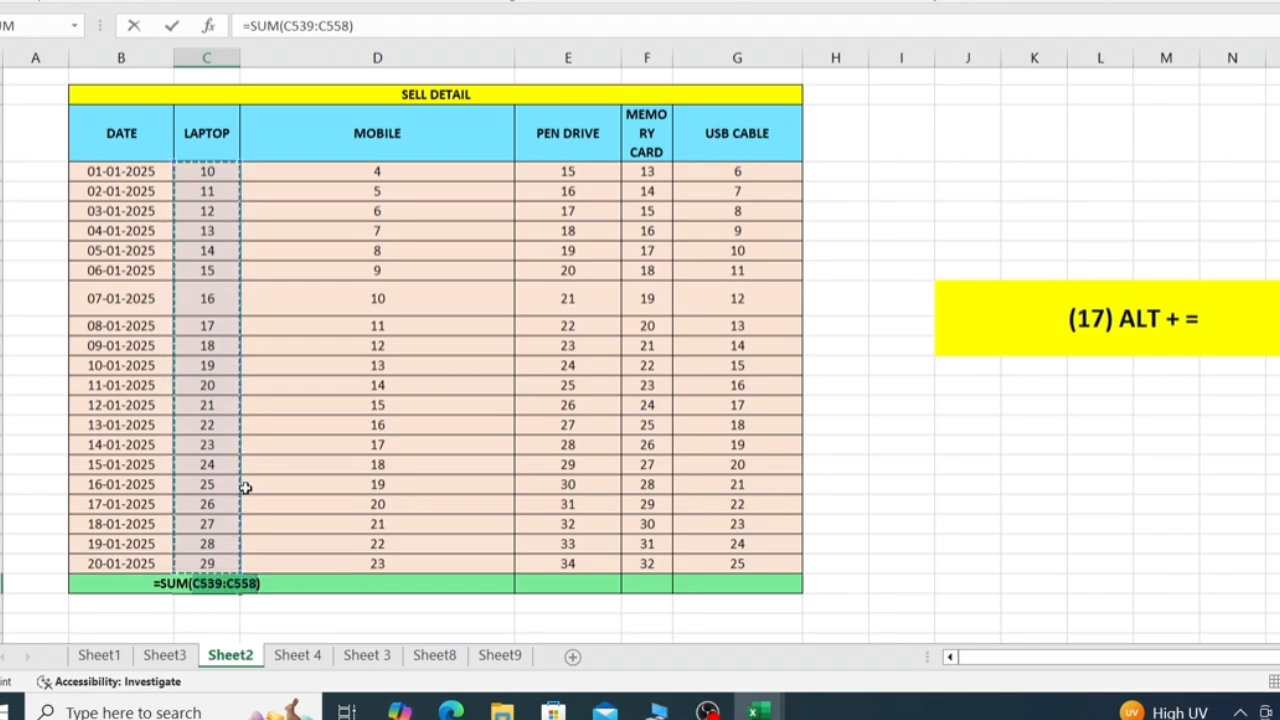
pyautogui.press('Return')
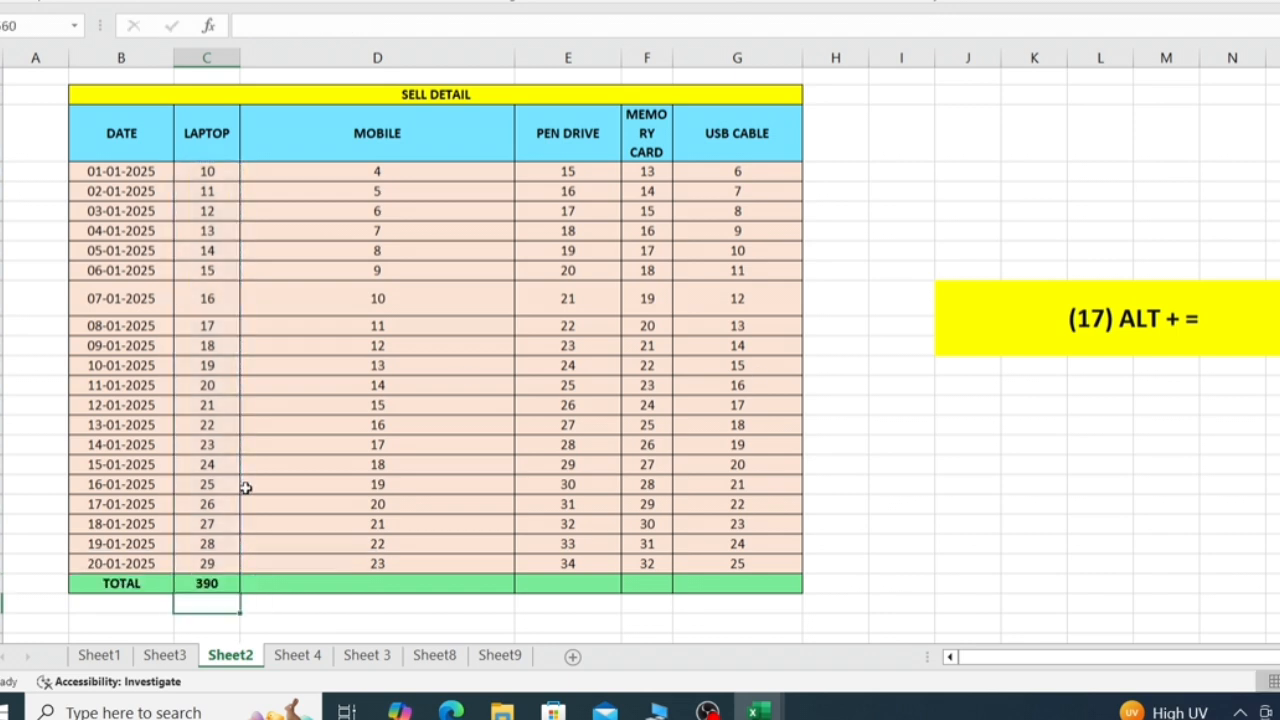
pyautogui.click(218, 585)
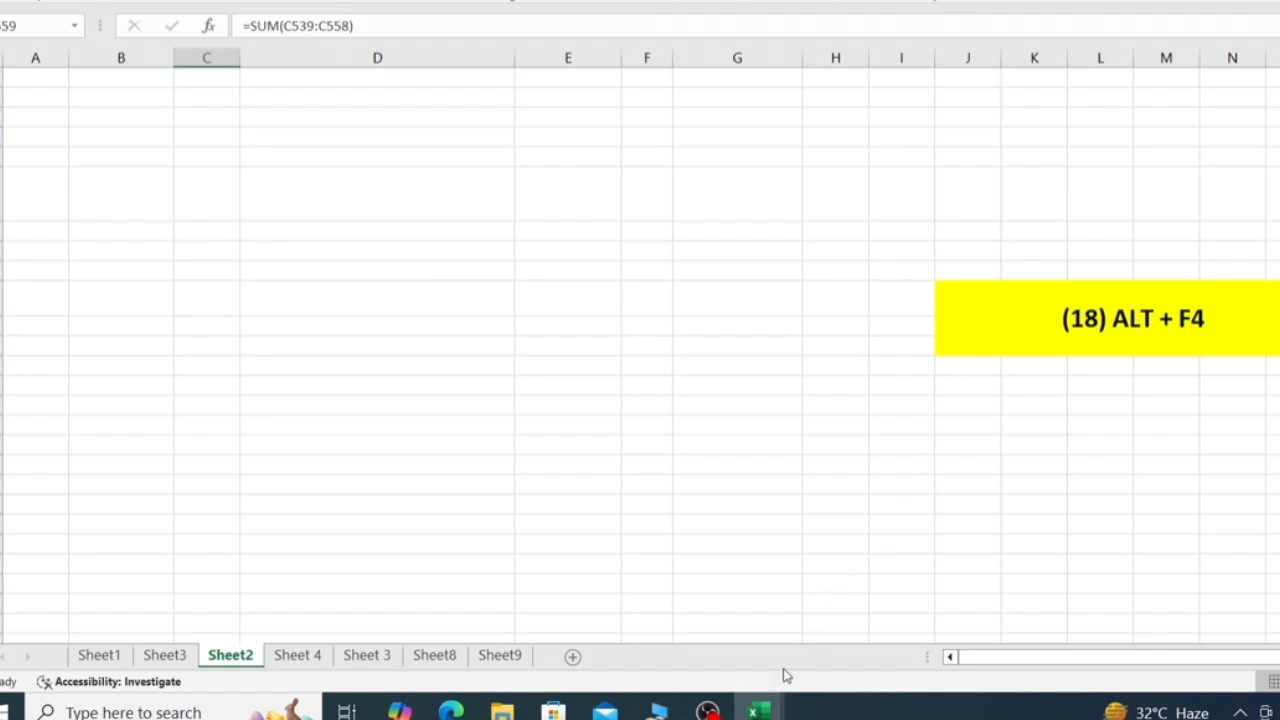
# Step: Close the current workbook window
pyautogui.moveTo(765, 710)
pyautogui.hotkey('alt', 'F4')
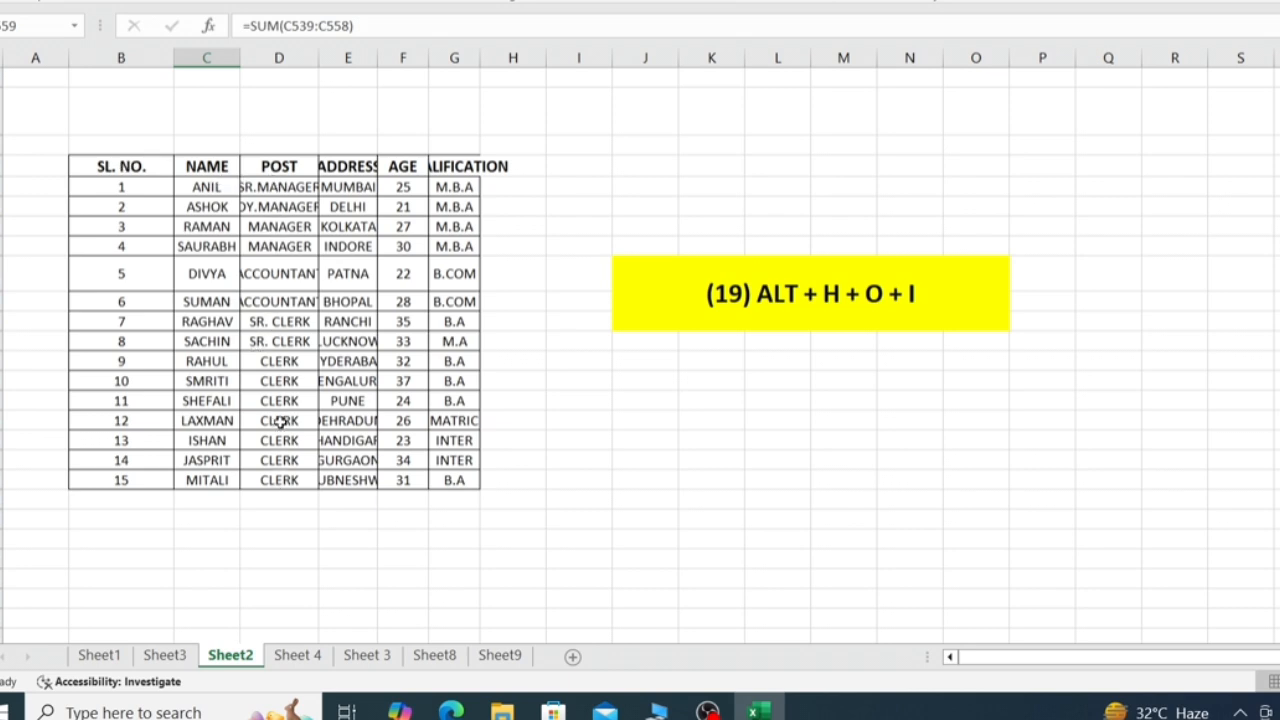
# Step: AutoFit the column widths of the employee table on Sheet2, from SL. NO. to QUALIFICATION, and deselect it
pyautogui.click(291, 195)
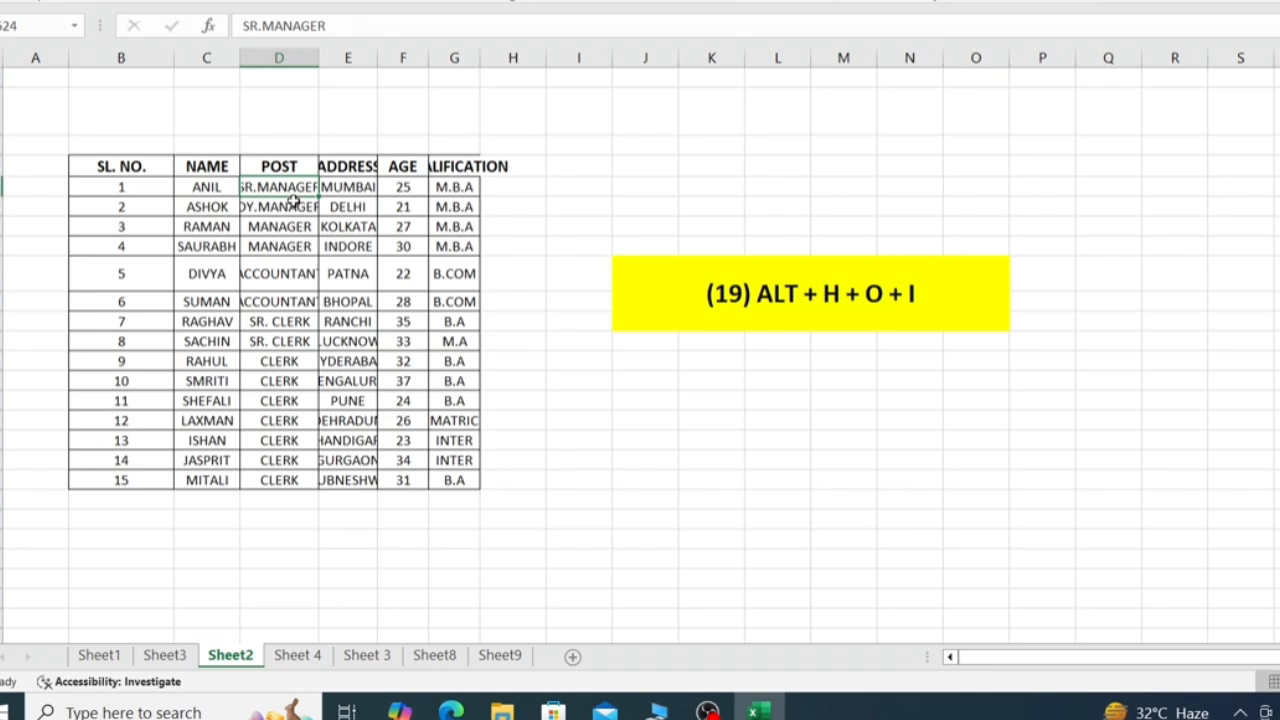
pyautogui.click(577, 342)
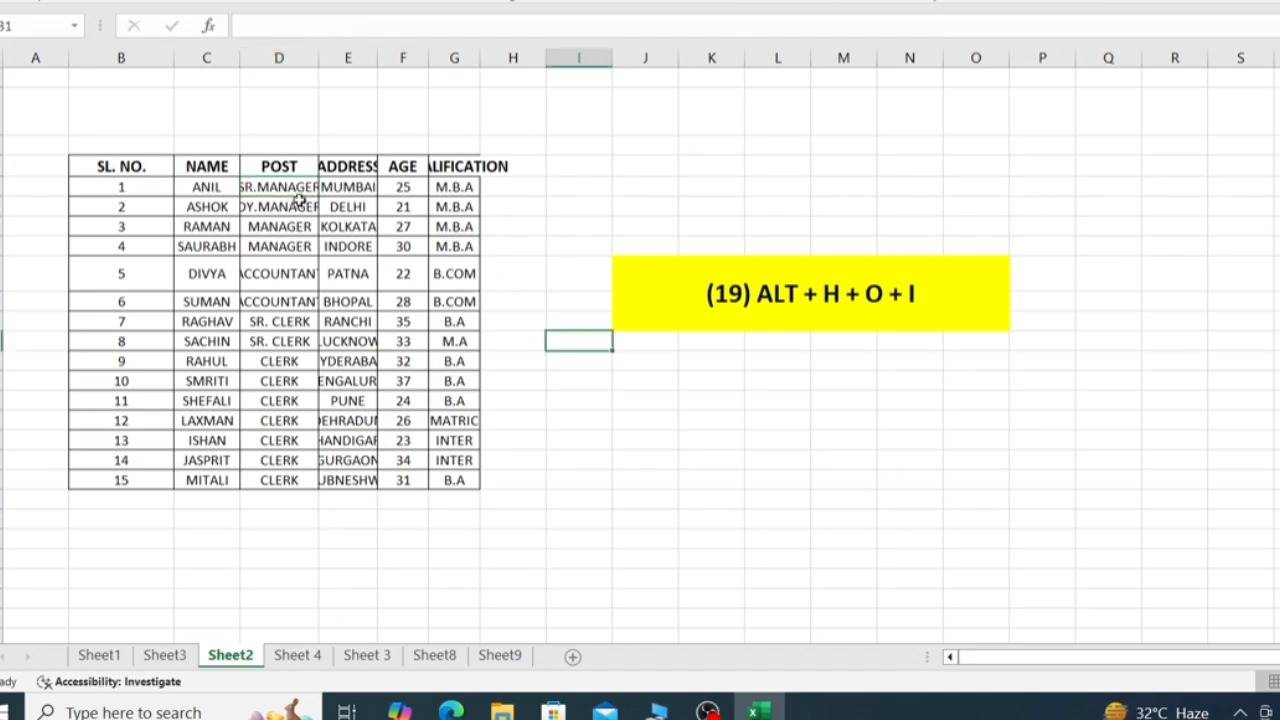
pyautogui.click(100, 170)
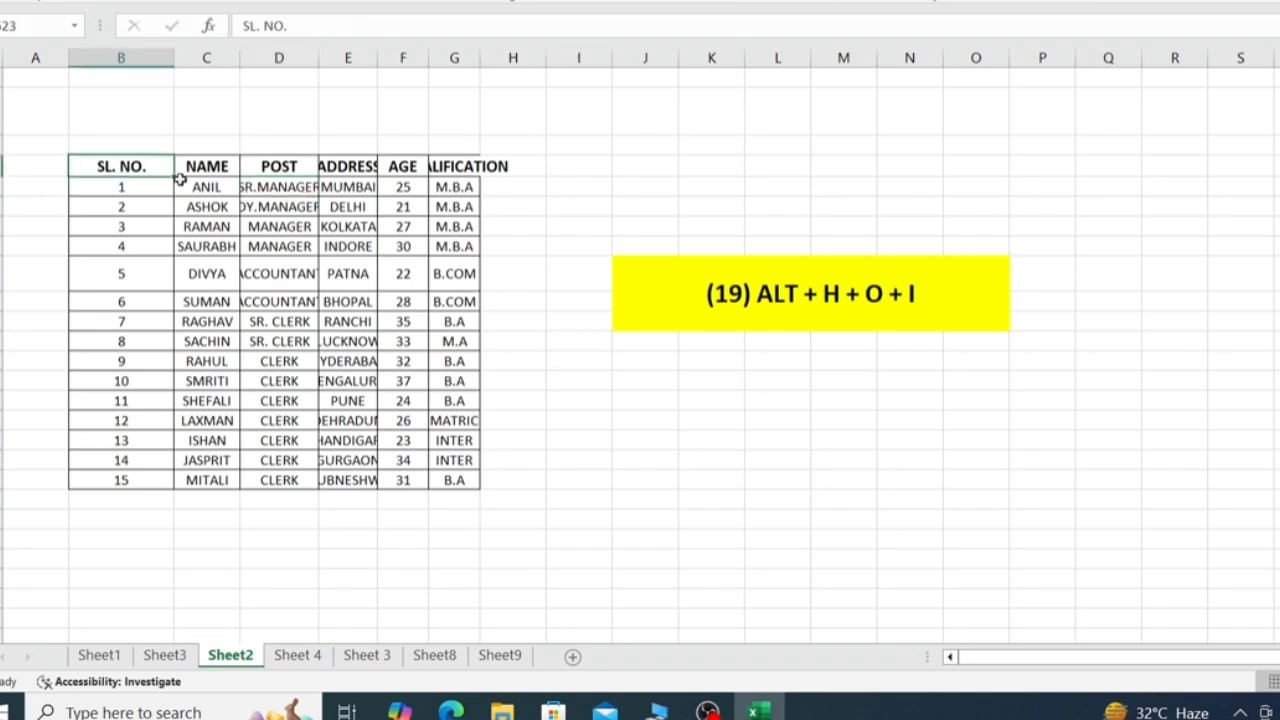
pyautogui.moveTo(179, 178); pyautogui.dragTo(445, 490)
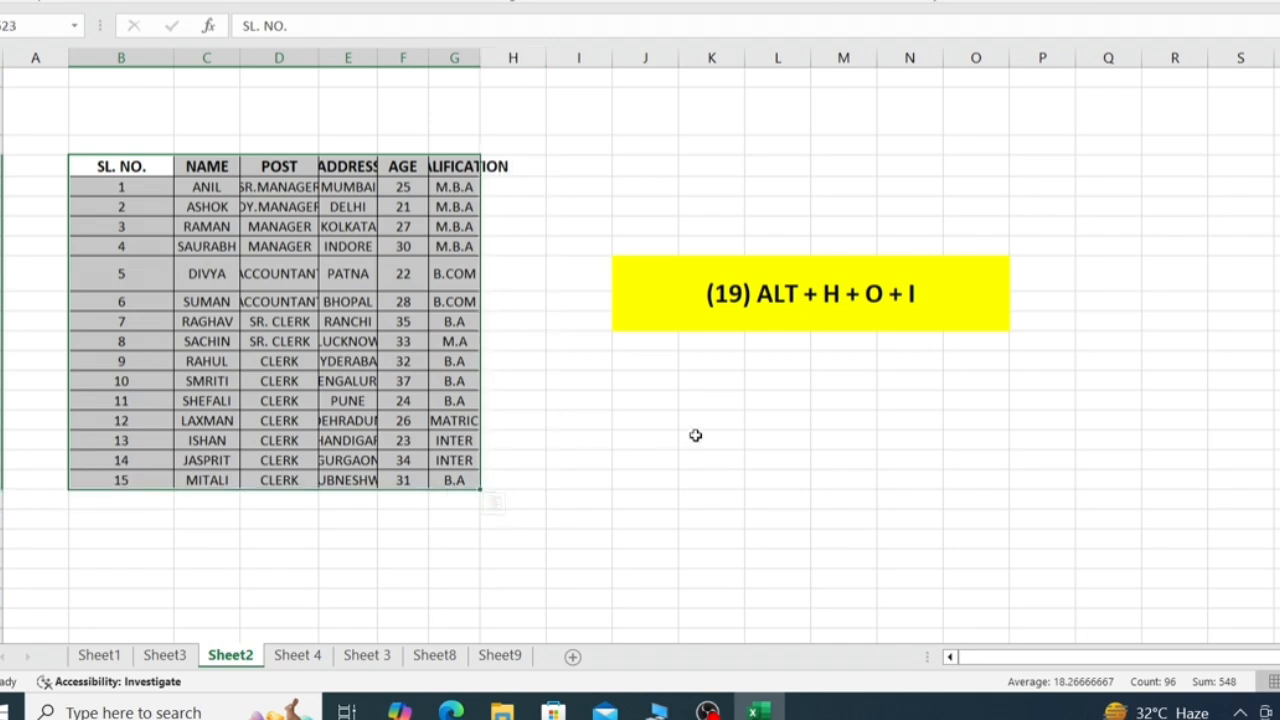
pyautogui.press('alt')
pyautogui.press('h')
pyautogui.press('o')
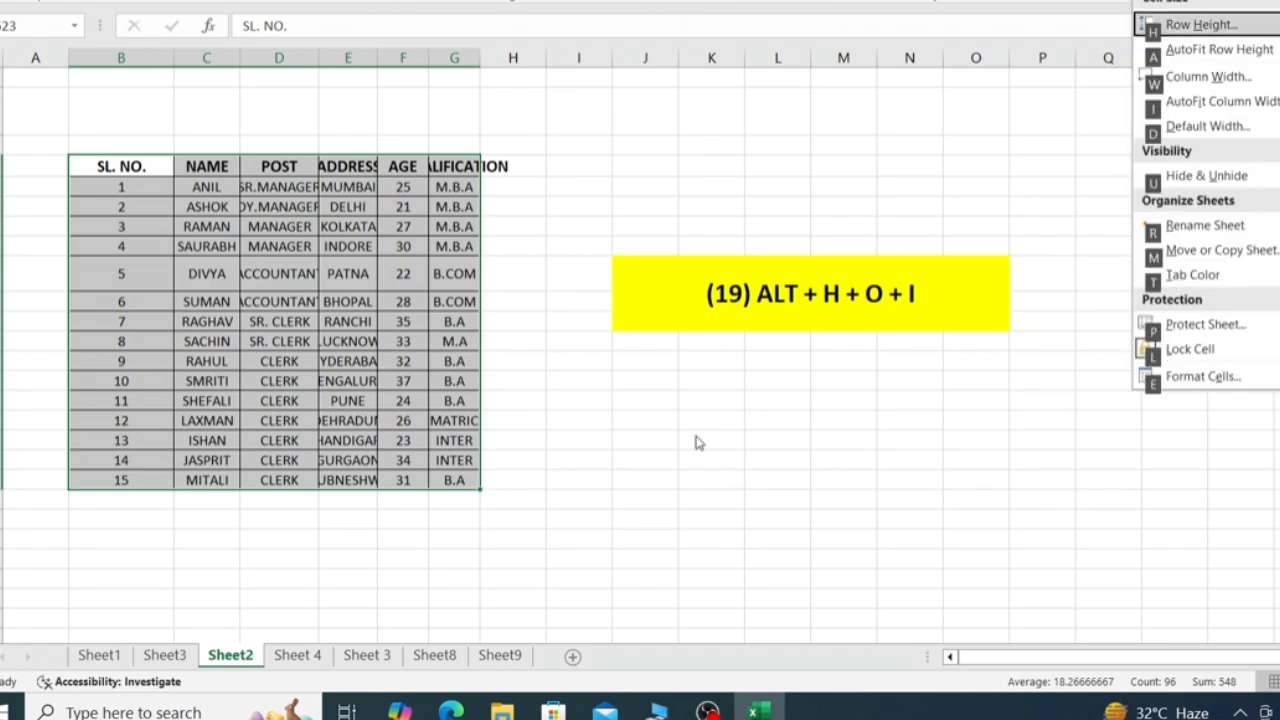
pyautogui.press('i')
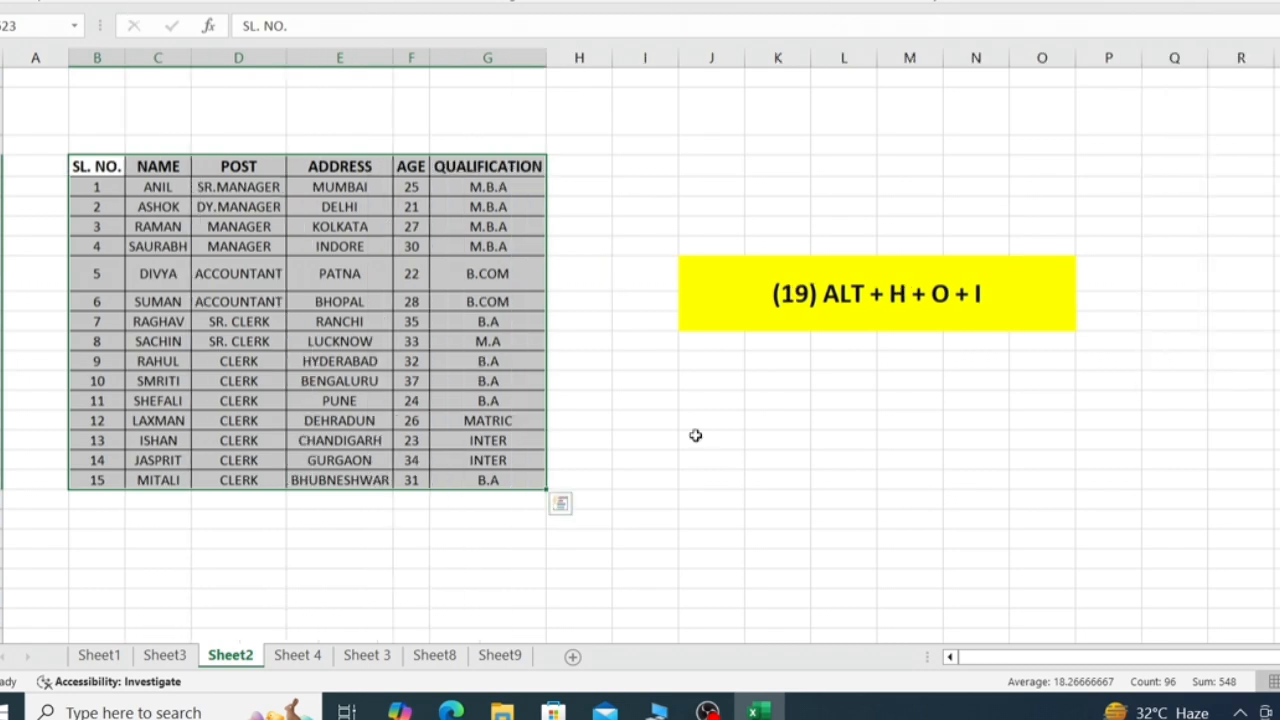
pyautogui.click(695, 437)
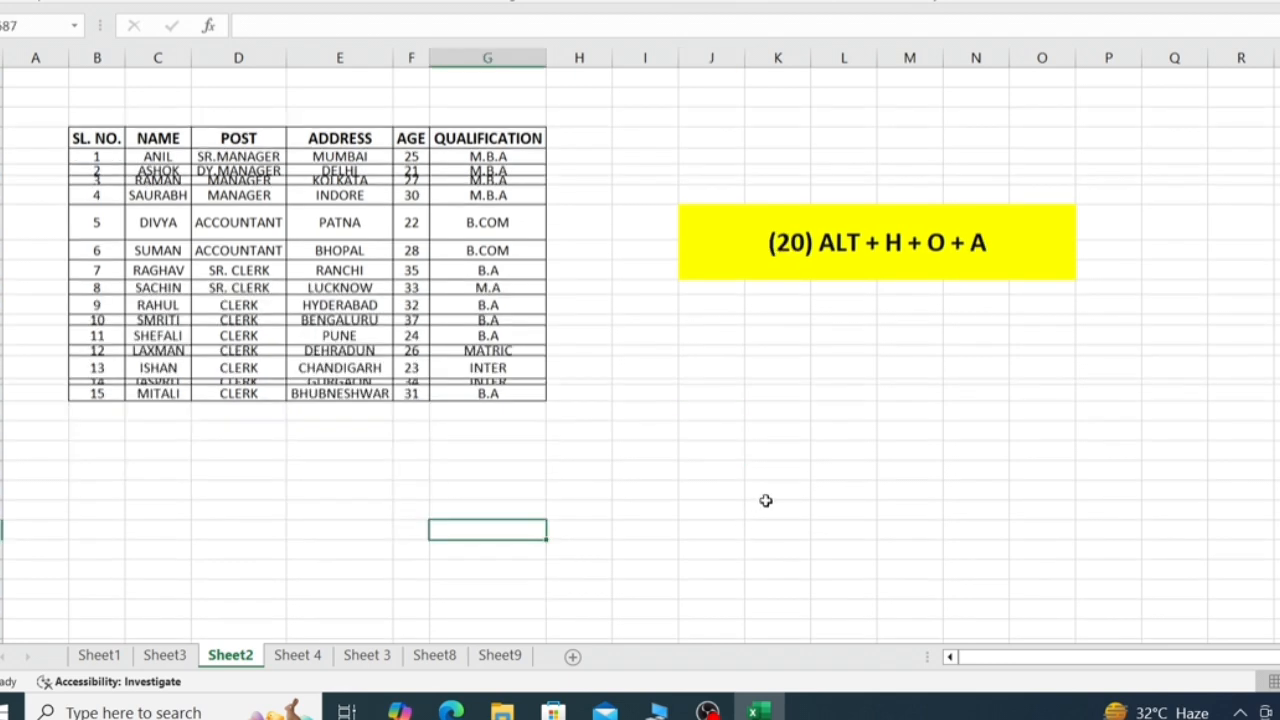
# Step: AutoFit the row heights of the employee table beside the (20) label on Sheet2 and deselect the table
pyautogui.click(895, 250)
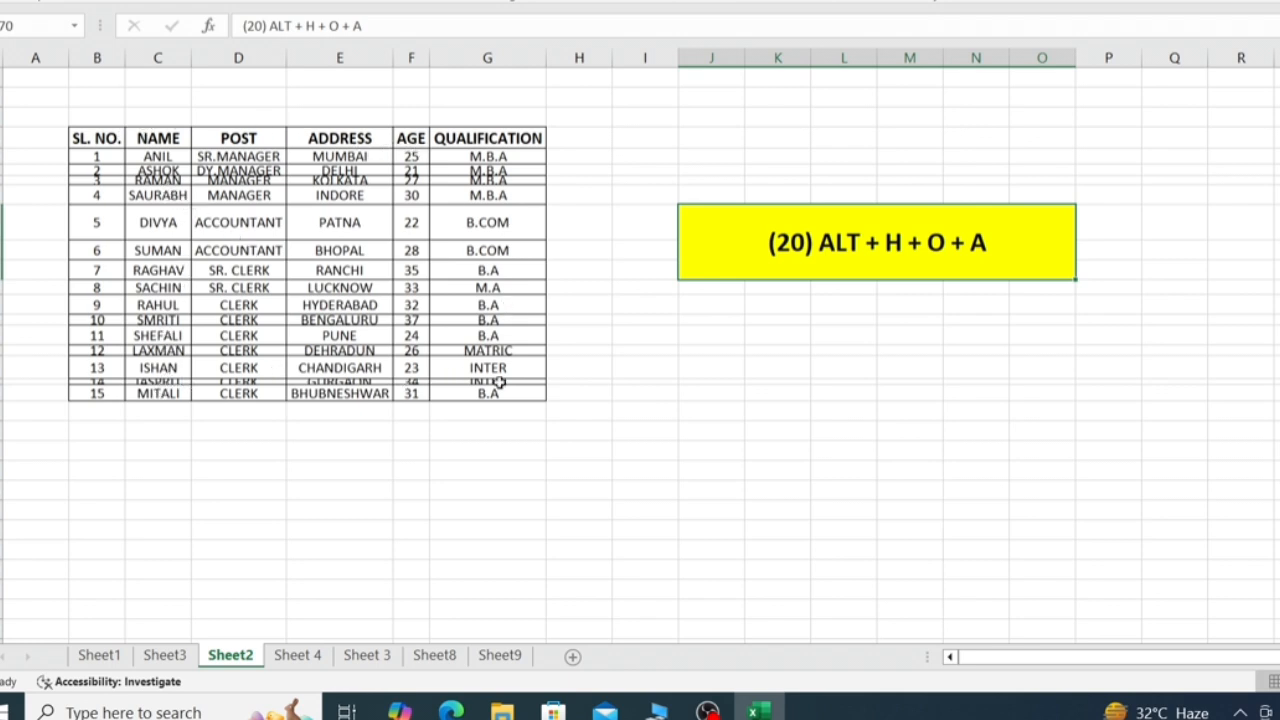
pyautogui.moveTo(90, 138); pyautogui.dragTo(491, 394)
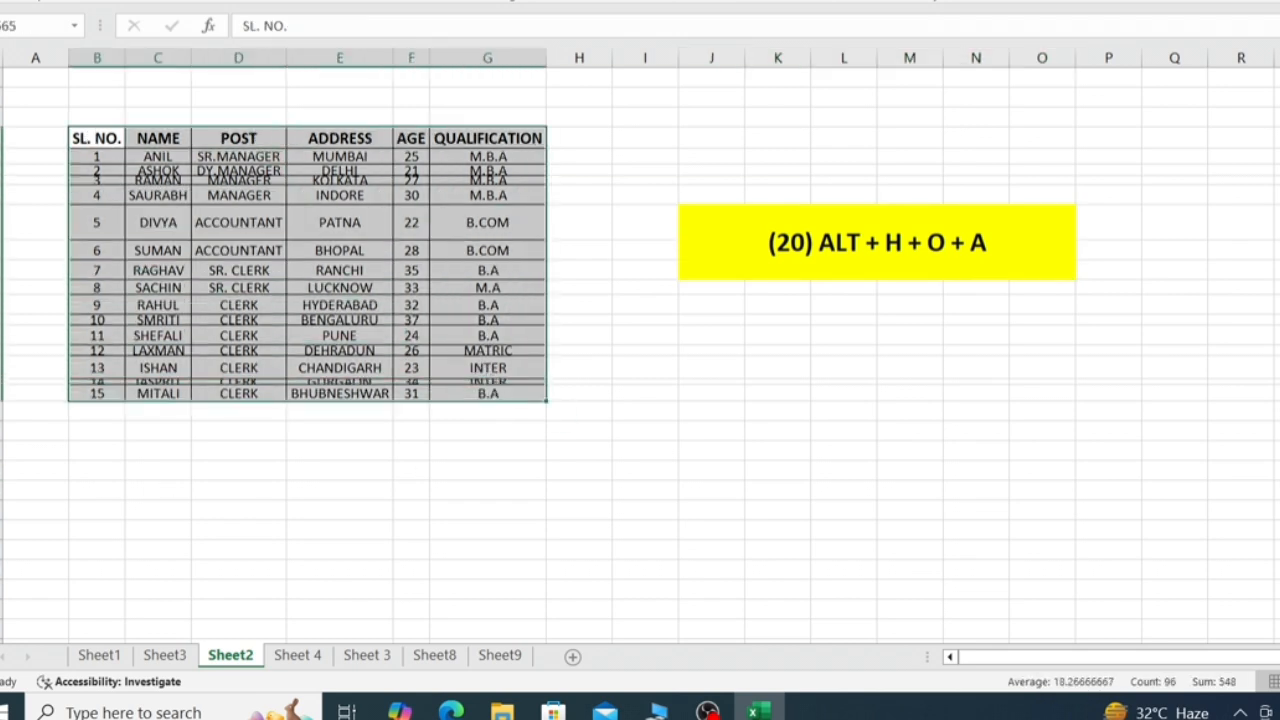
pyautogui.press('alt')
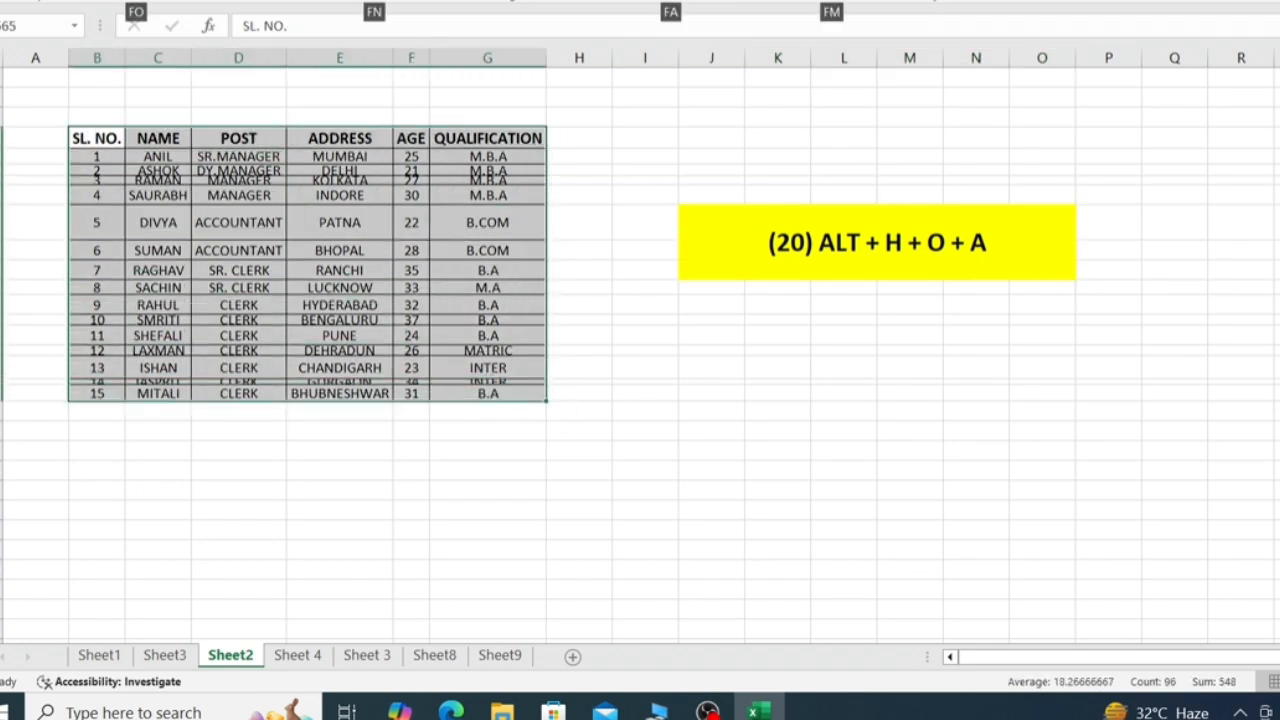
pyautogui.press('h')
pyautogui.press('o')
pyautogui.press('a')
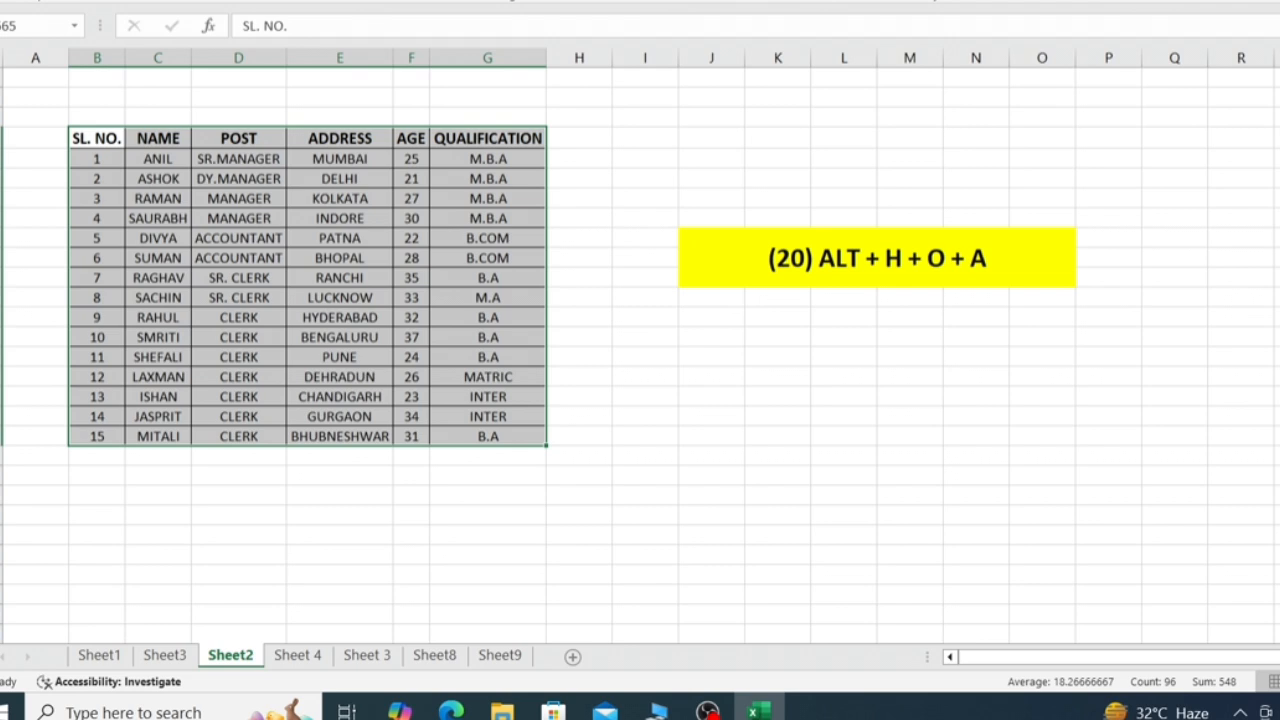
pyautogui.click(410, 496)
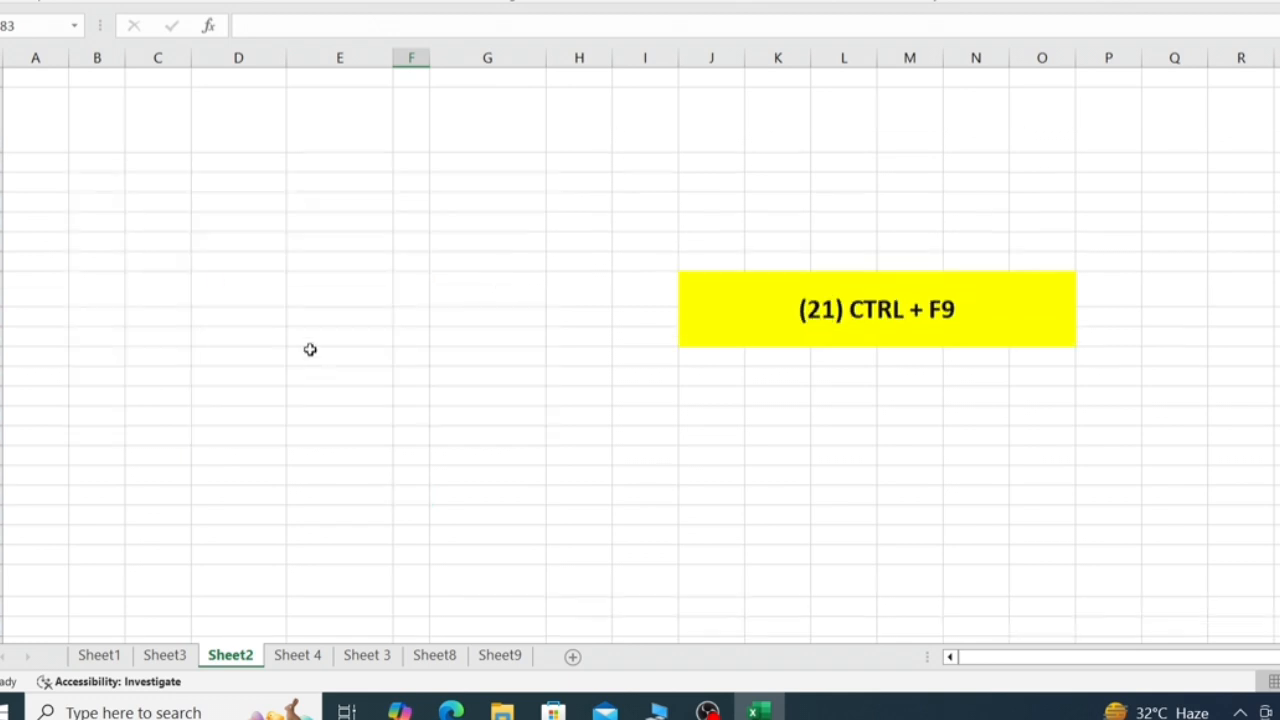
# Step: Minimize the workbook window from the cell labelled (21) on Sheet2
pyautogui.click(775, 345)
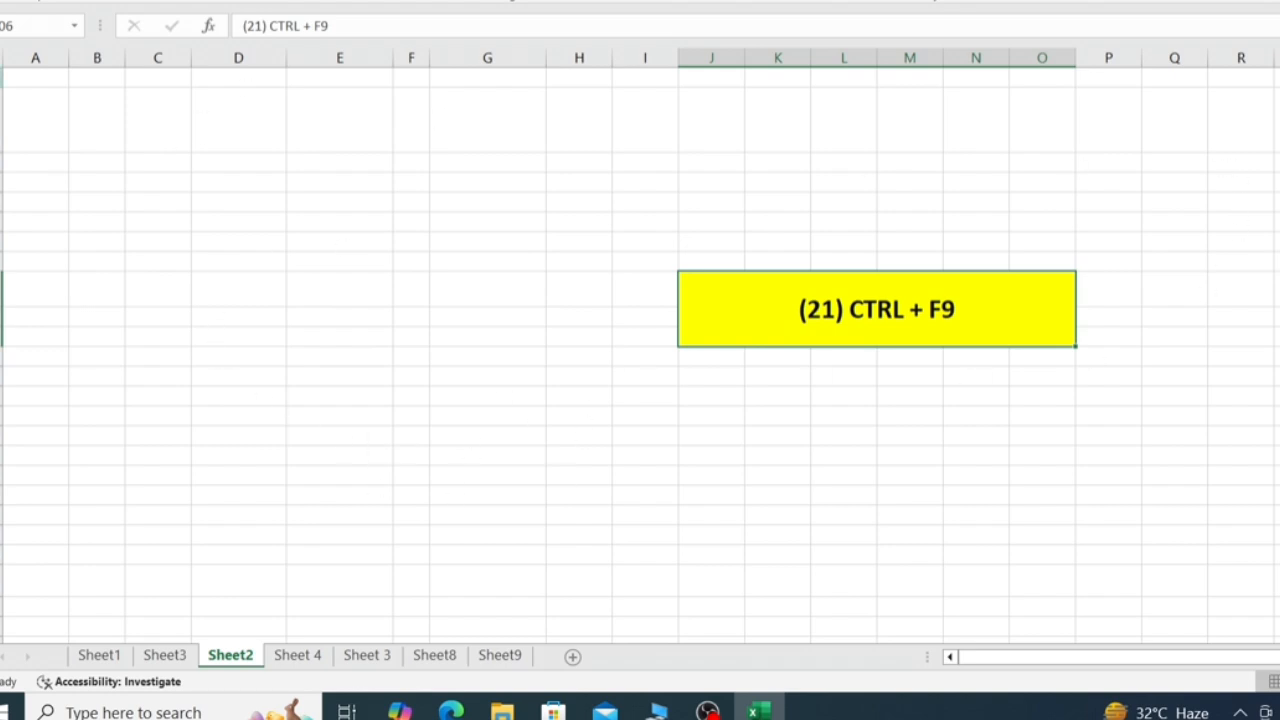
pyautogui.hotkey('ctrl', 'F9')
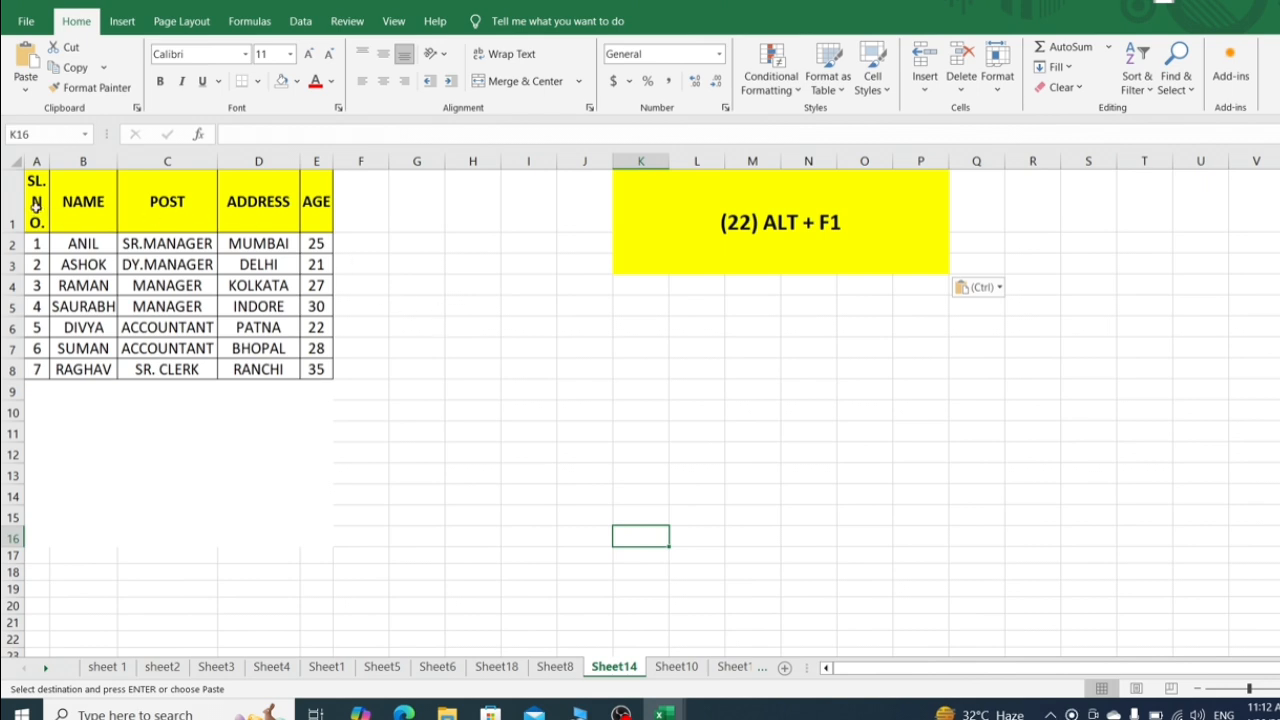
# Step: Insert a default column chart from the table in A1:E8 on Sheet14 and try different built-in chart styles on it
pyautogui.moveTo(36, 203); pyautogui.dragTo(331, 372)
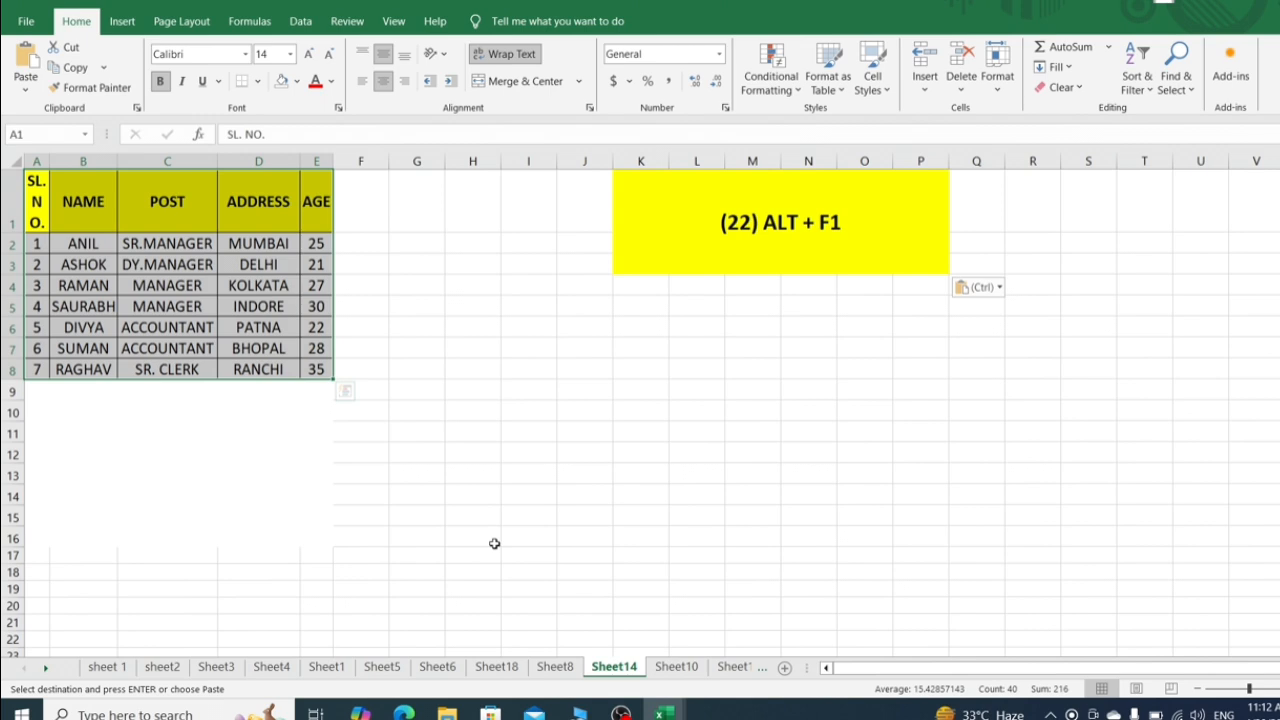
pyautogui.hotkey('alt', 'F1')
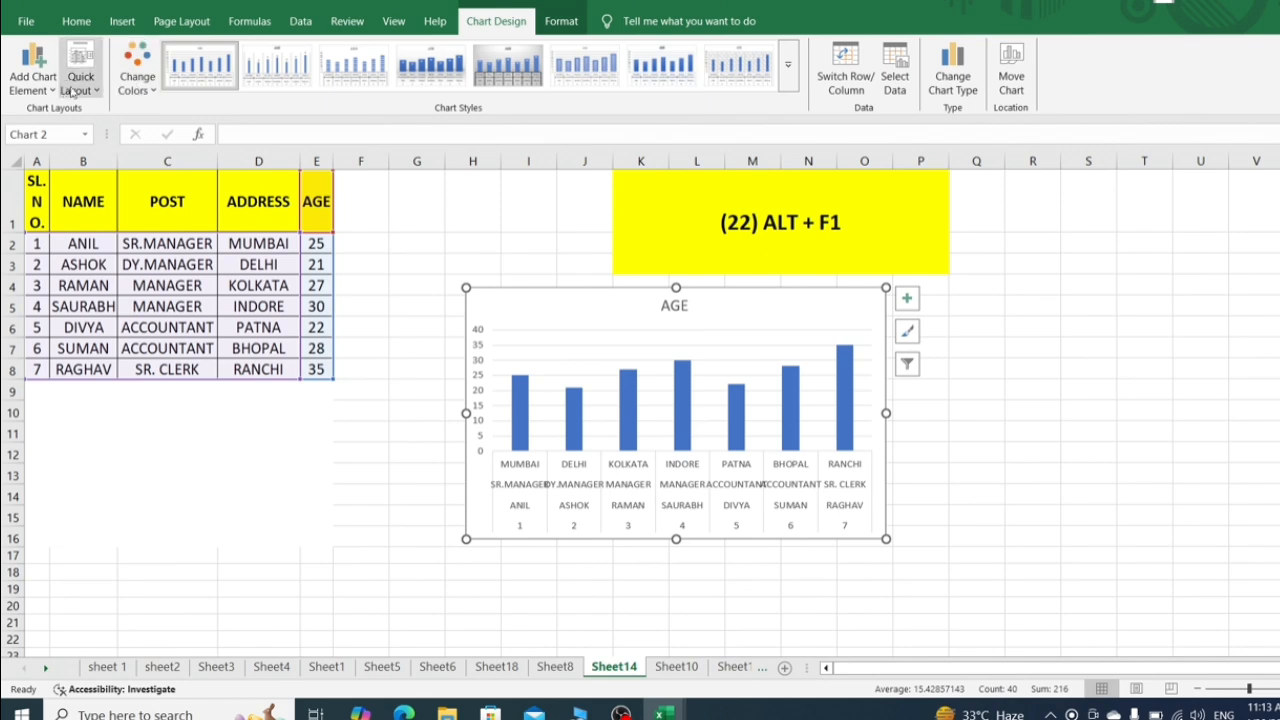
pyautogui.click(430, 65)
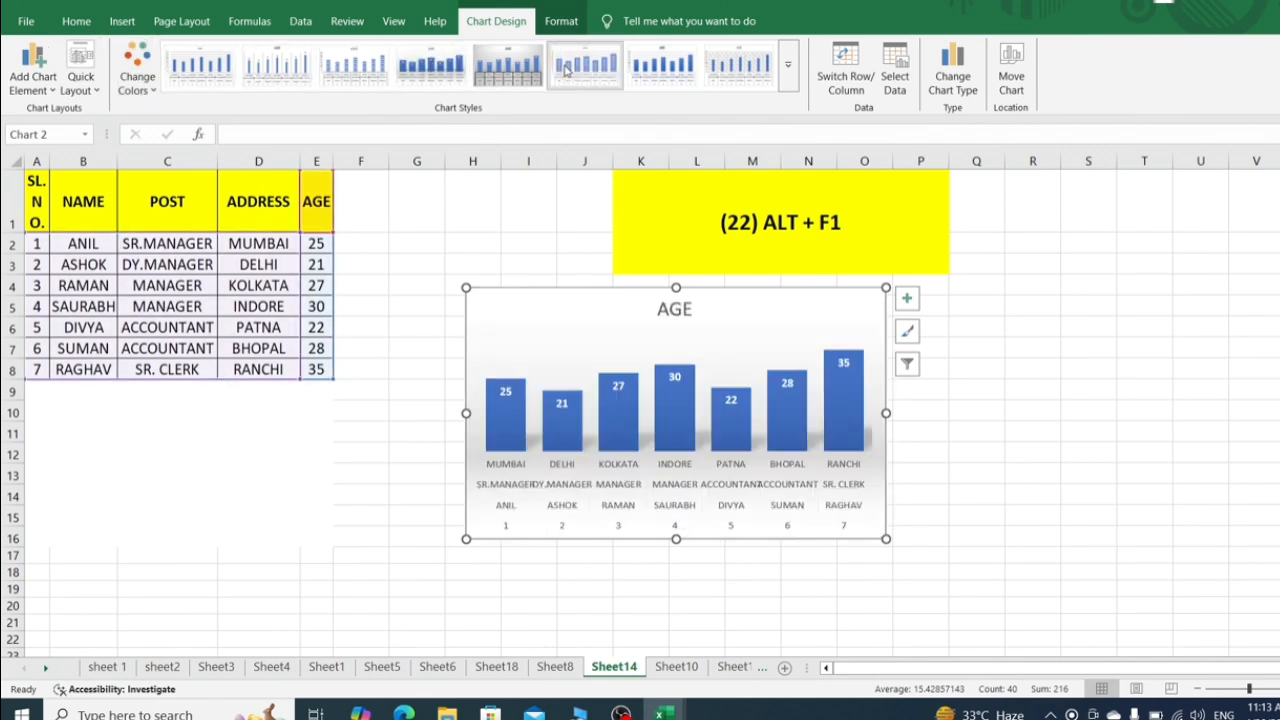
pyautogui.click(662, 65)
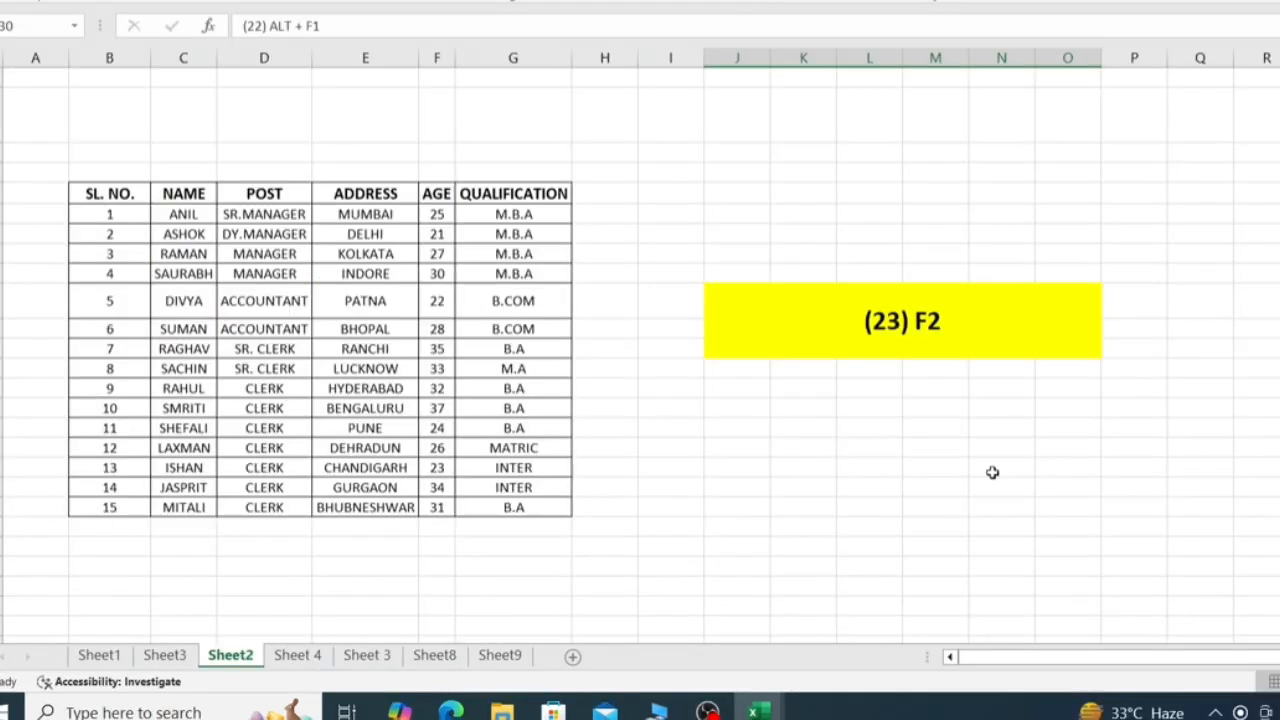
# Step: Open the QUALIFICATION cell of serial number 5 beside the (23) label on Sheet2 for editing, and leave edit mode
pyautogui.click(880, 338)
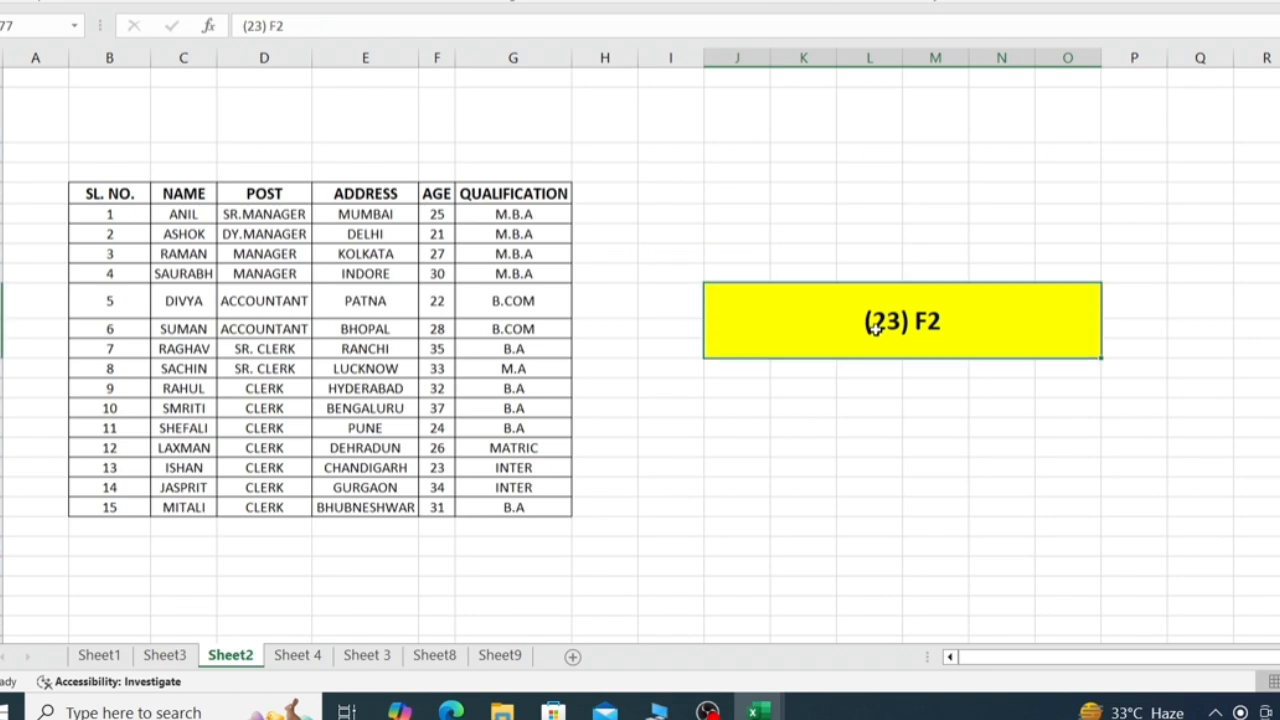
pyautogui.click(535, 302)
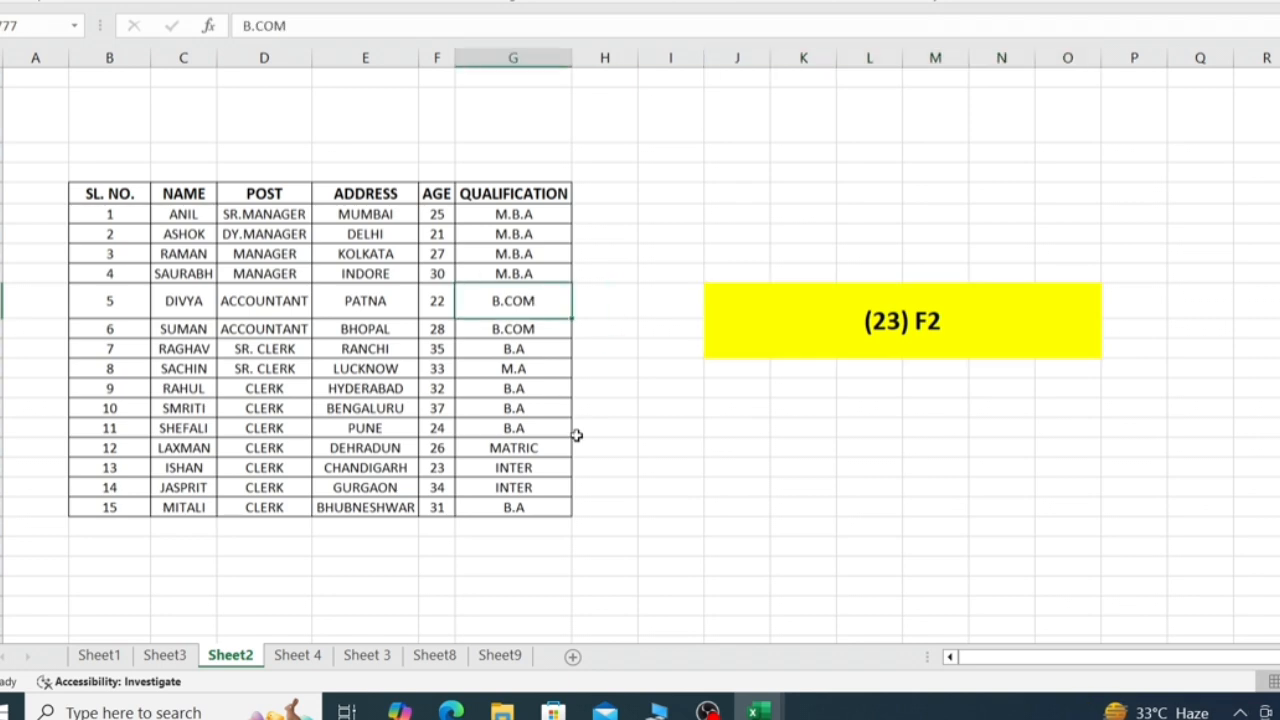
pyautogui.press('F2')
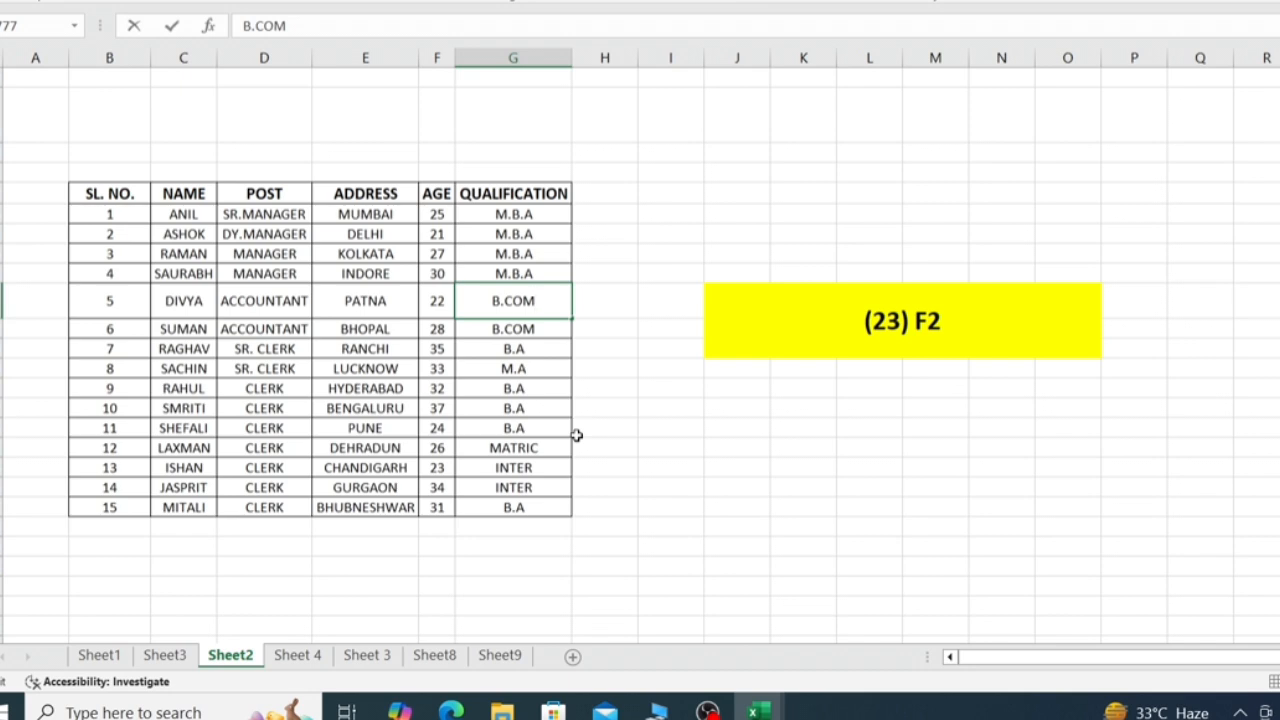
pyautogui.click(674, 487)
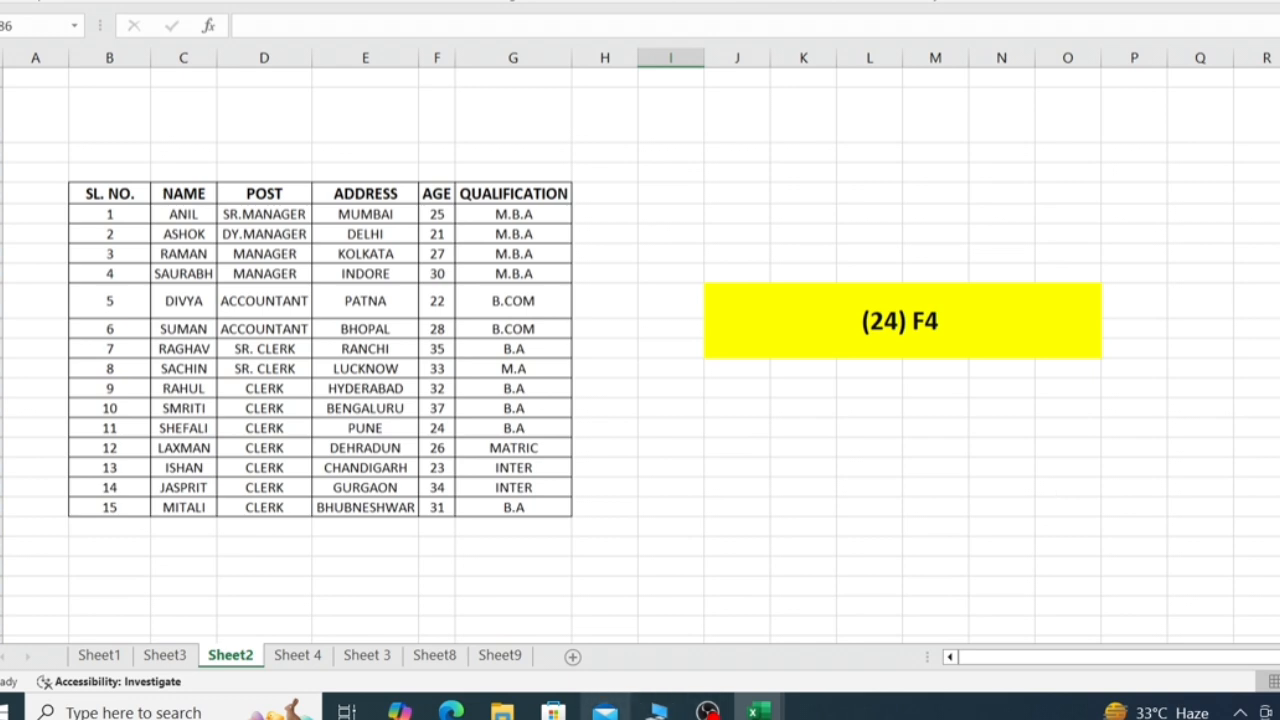
# Step: Insert a blank row at row 817, above serial number 12 on Sheet2, and repeat the insertion four times
pyautogui.click(860, 333)
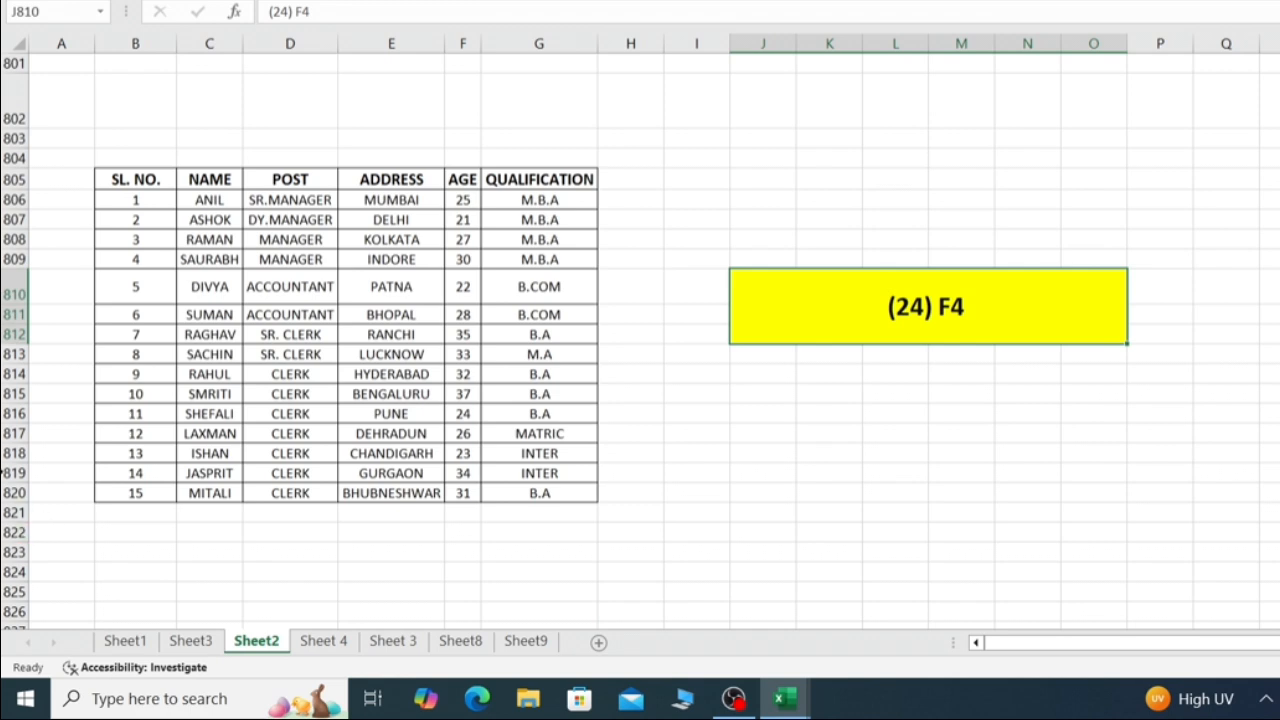
pyautogui.click(14, 433)
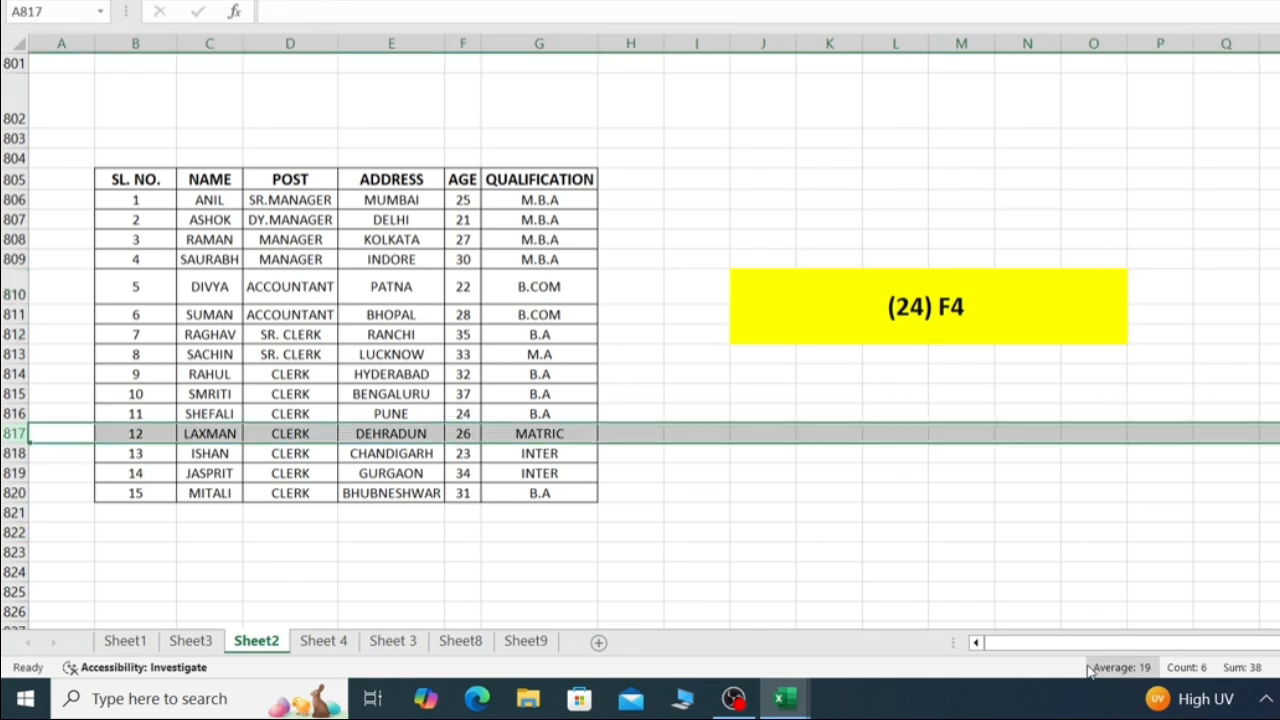
pyautogui.hotkey('ctrl', 'shift', '+')
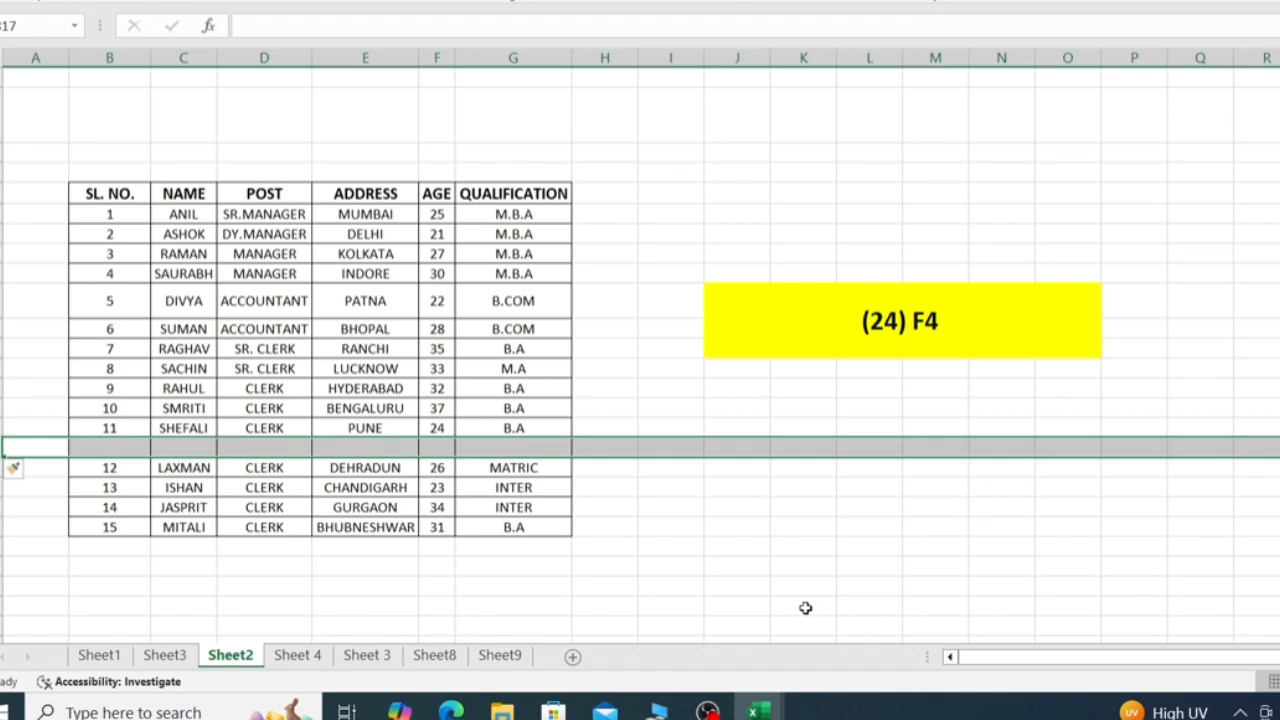
pyautogui.press('F4')
pyautogui.press('F4')
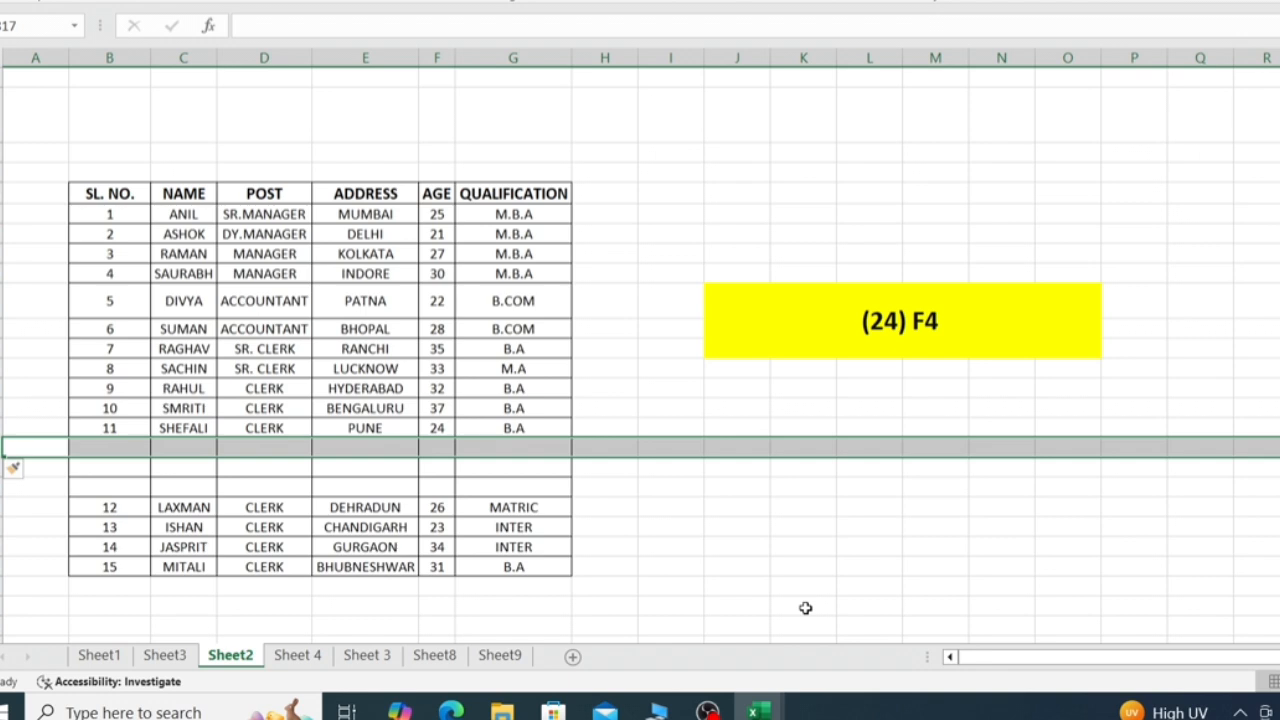
pyautogui.press('F4')
pyautogui.press('F4')
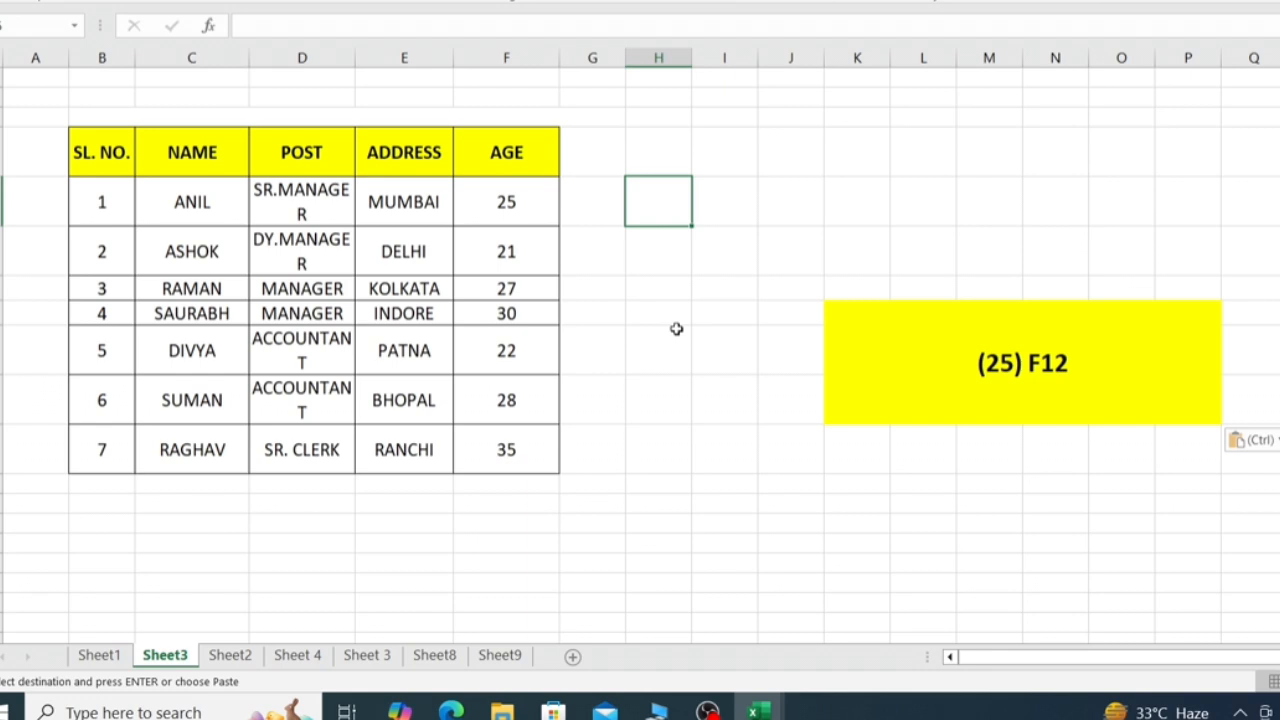
# Step: Cancel the pending copy on Sheet3, open Save As for the workbook and place the cursor in the file name
pyautogui.click(641, 367)
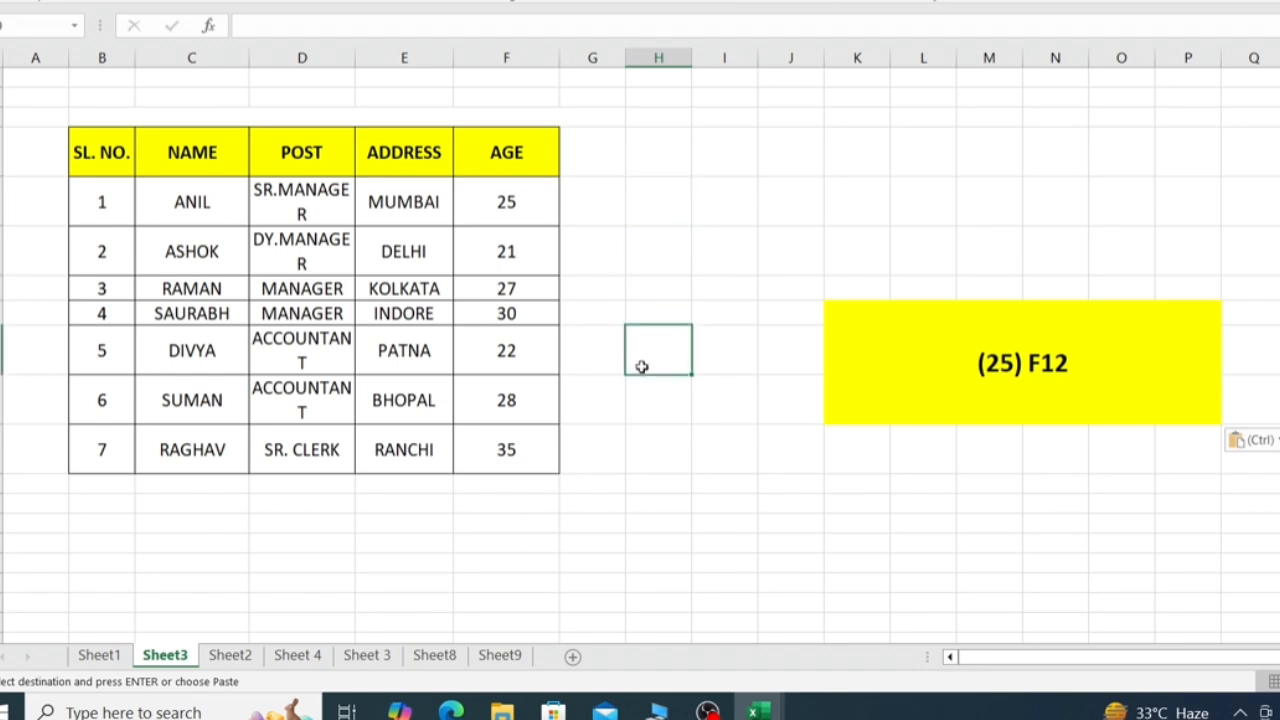
pyautogui.press('Escape')
pyautogui.press('F12')
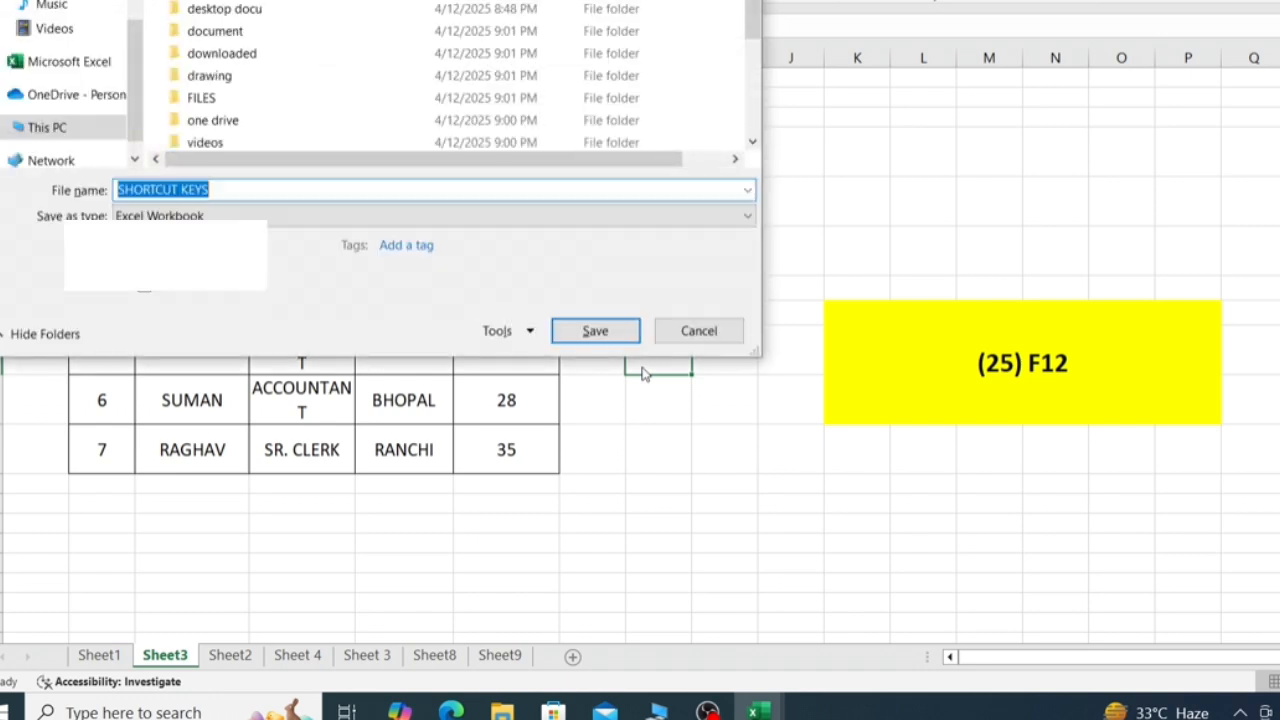
pyautogui.click(257, 194)
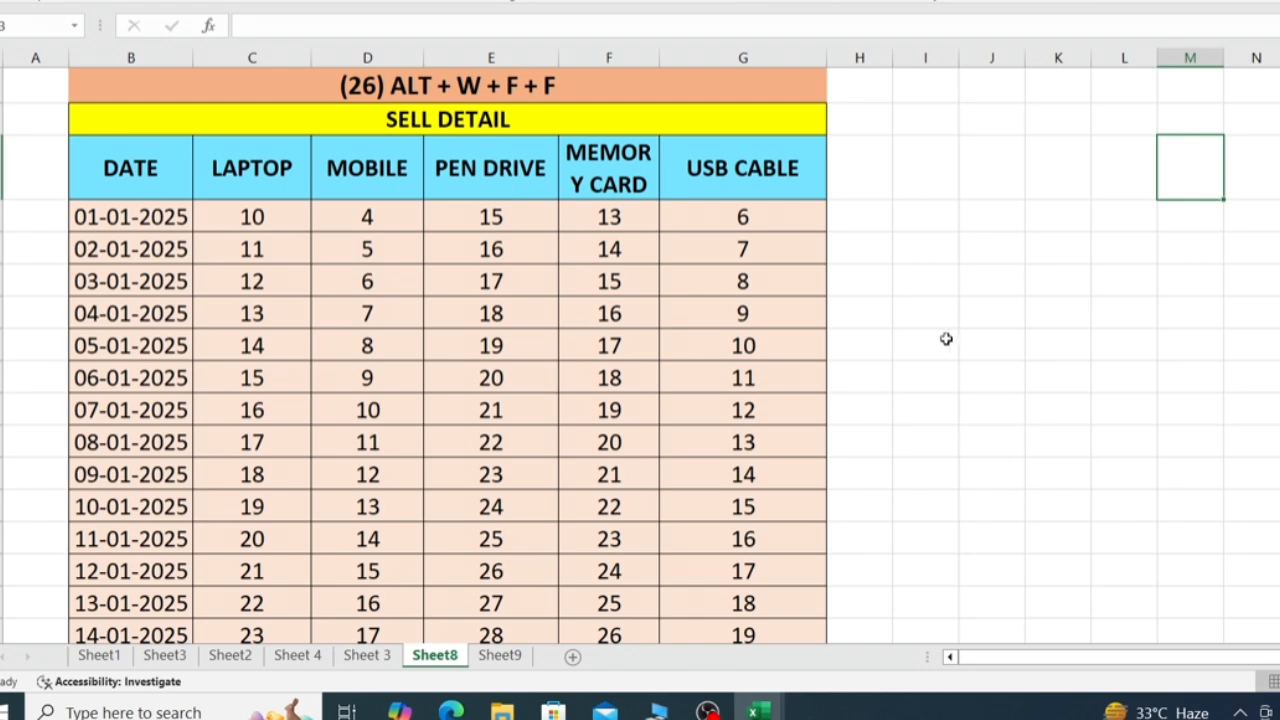
# Step: Look through the SELL DETAIL table on Sheet8 down to its TOTAL row and back to its headers, selecting cell E13
pyautogui.scroll(-4, 926, 357)
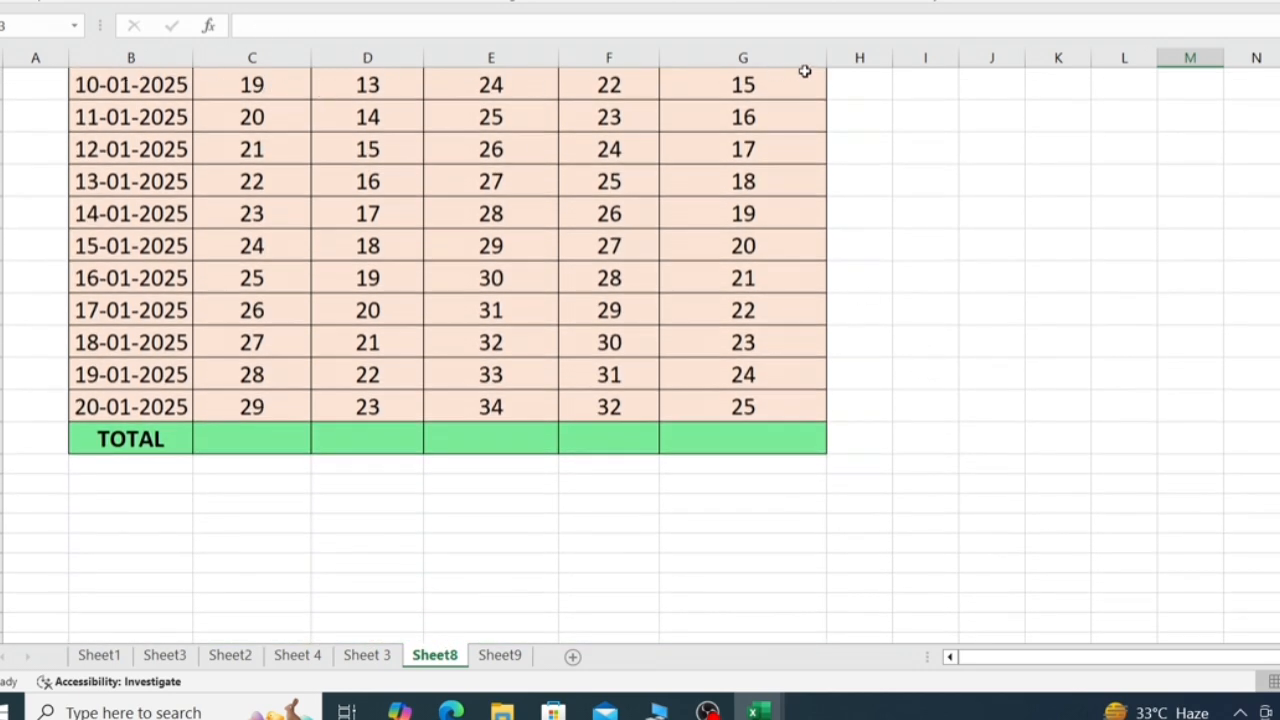
pyautogui.click(470, 84)
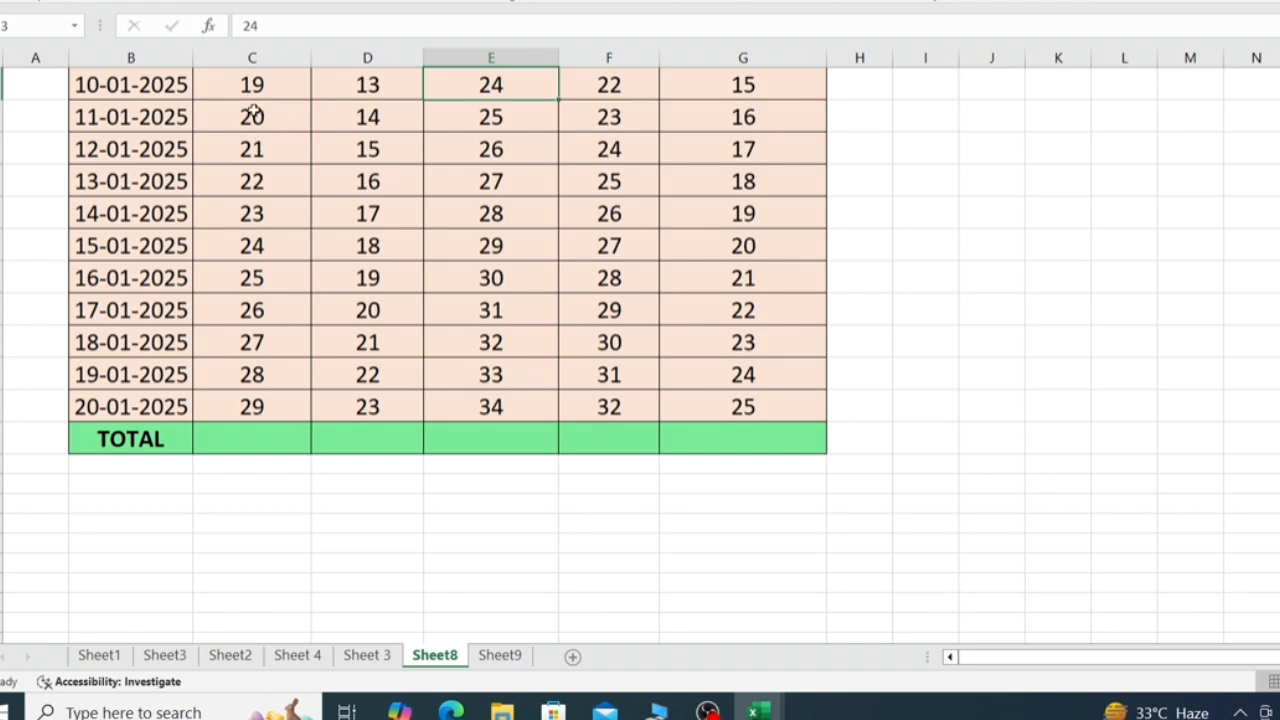
pyautogui.click(257, 86)
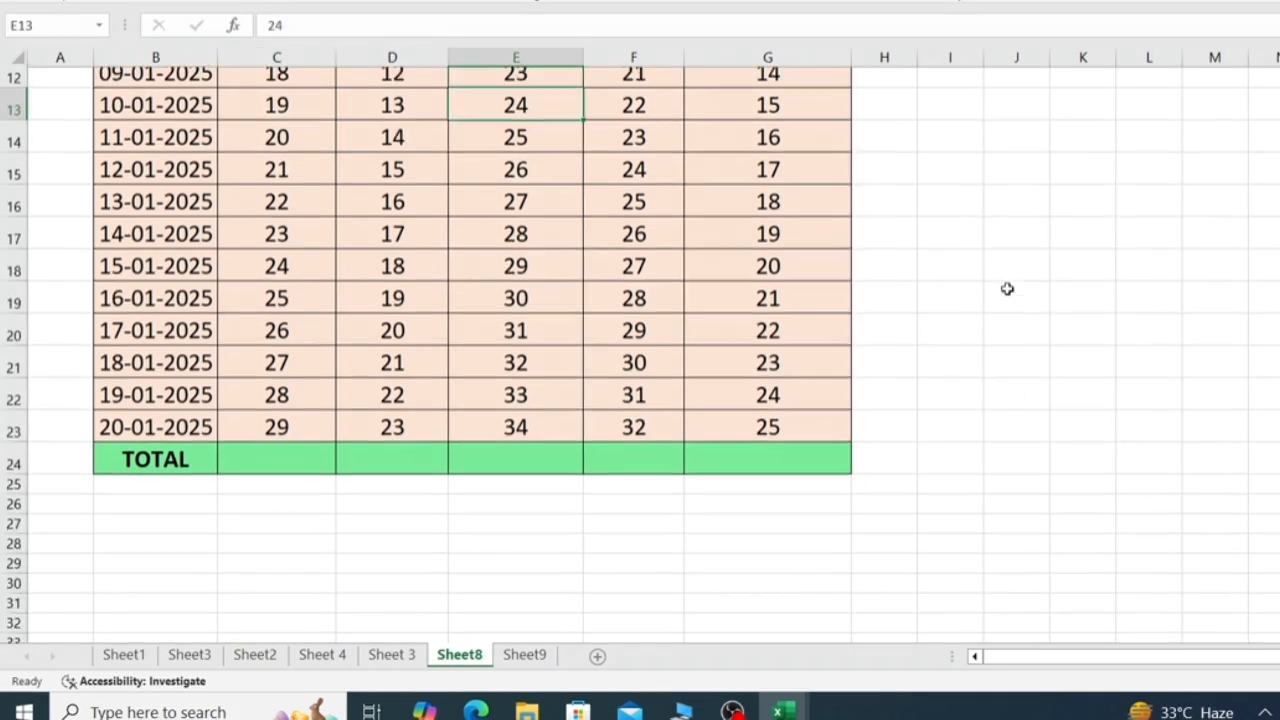
pyautogui.scroll(4, 1006, 289)
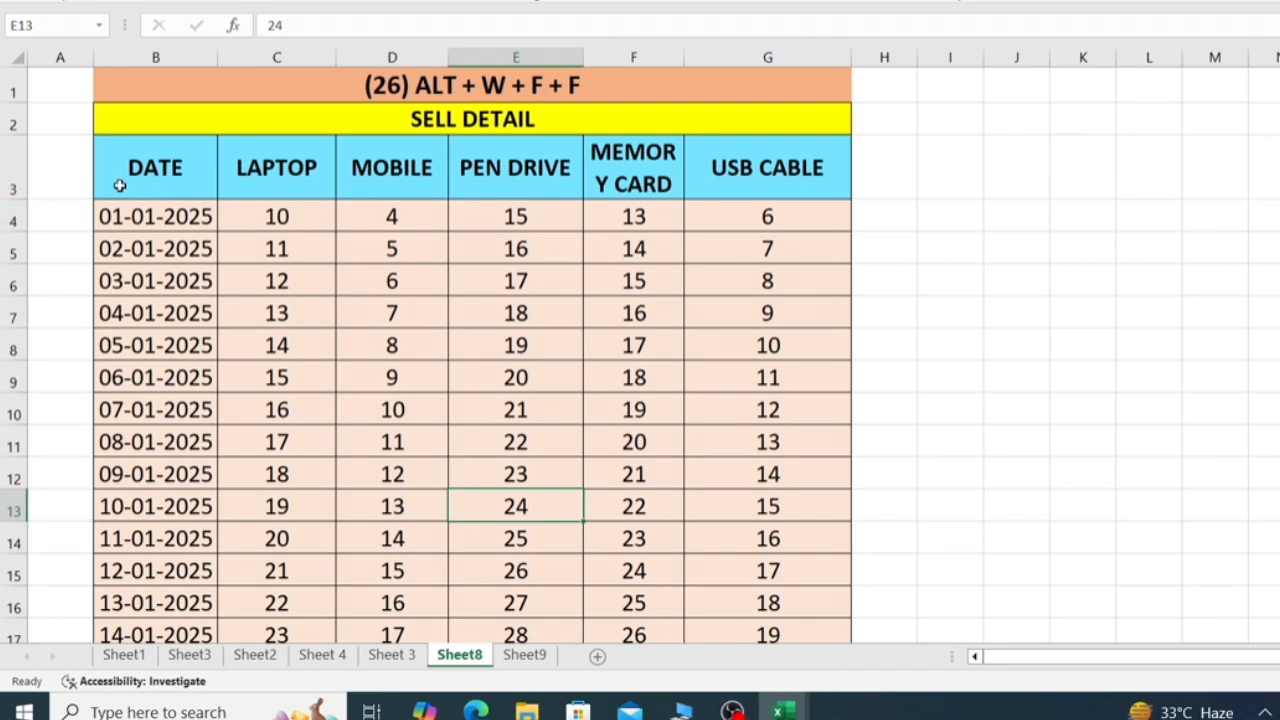
# Step: Freeze the title and header rows above row 4 on Sheet8 and check the frozen headers against the lower rows
pyautogui.click(10, 220)
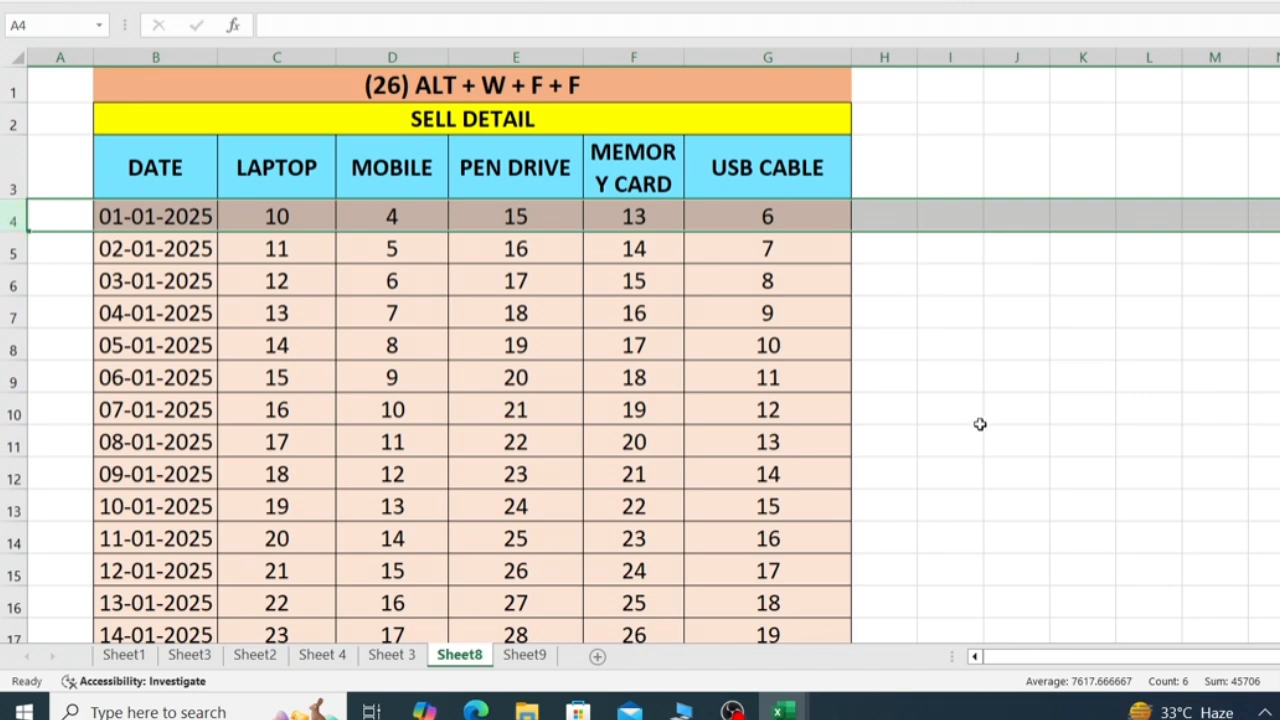
pyautogui.hotkey('alt', 'w')
pyautogui.press('f')
pyautogui.press('f')
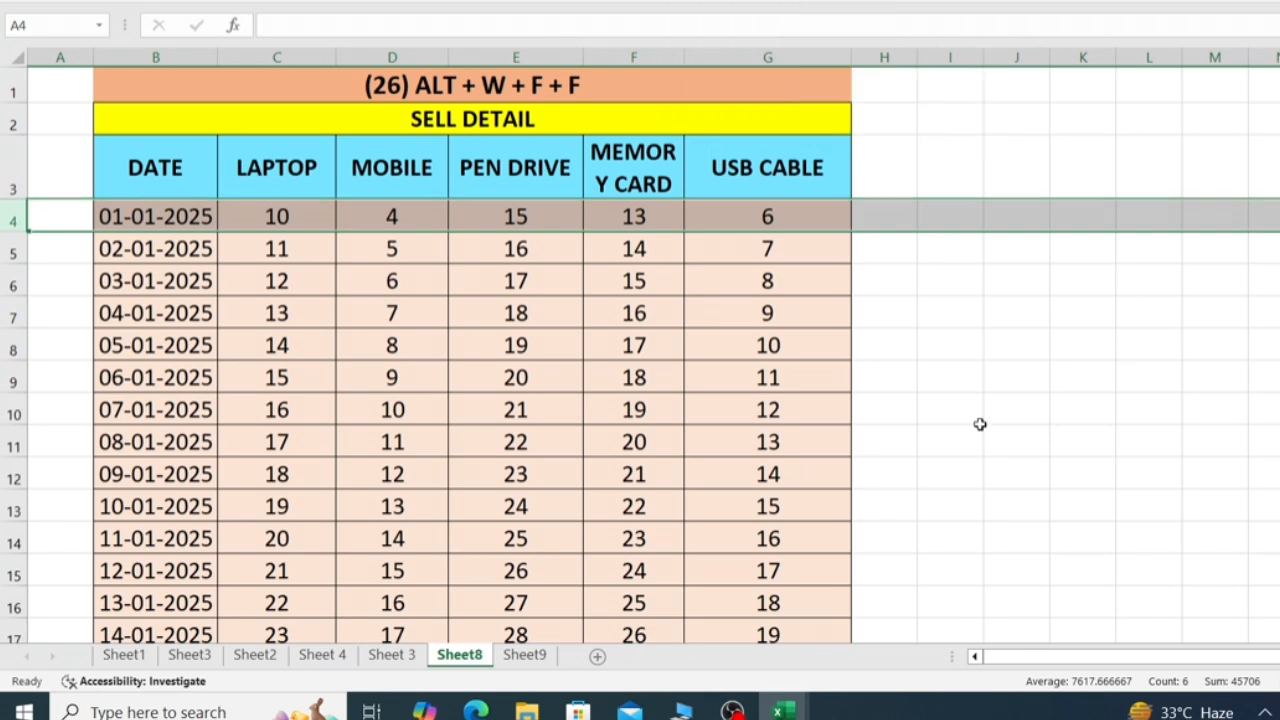
pyautogui.click(980, 424)
pyautogui.scroll(-5, 631, 379)
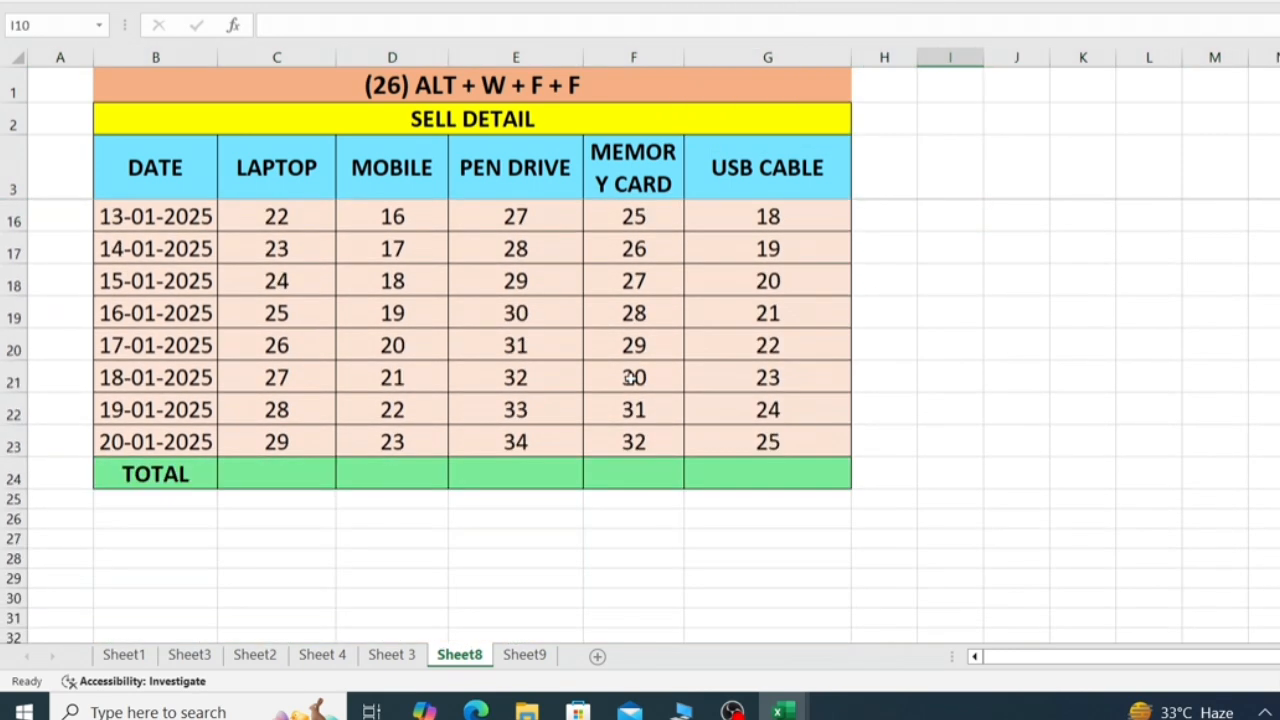
pyautogui.scroll(5, 631, 379)
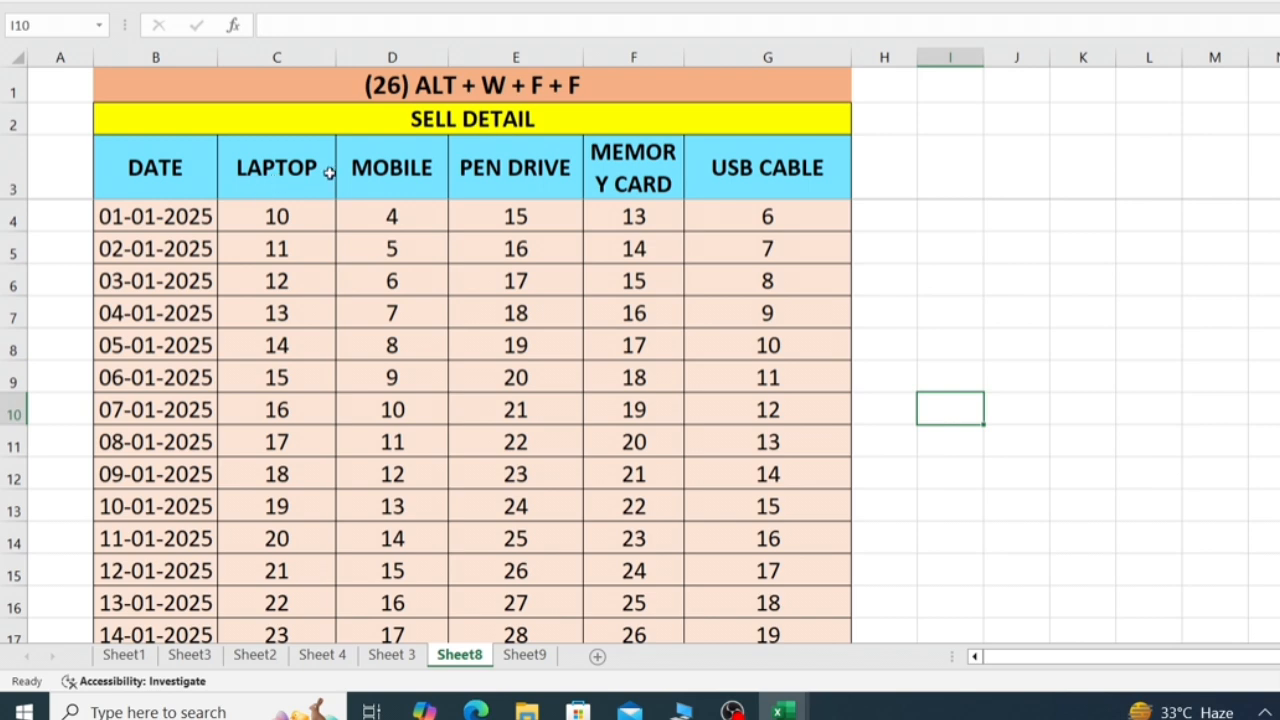
pyautogui.scroll(-1, 294, 340)
pyautogui.scroll(1, 296, 337)
# Step: Unfreeze the panes at row 4 on Sheet8 and check that the header rows move with the table
pyautogui.click(13, 218)
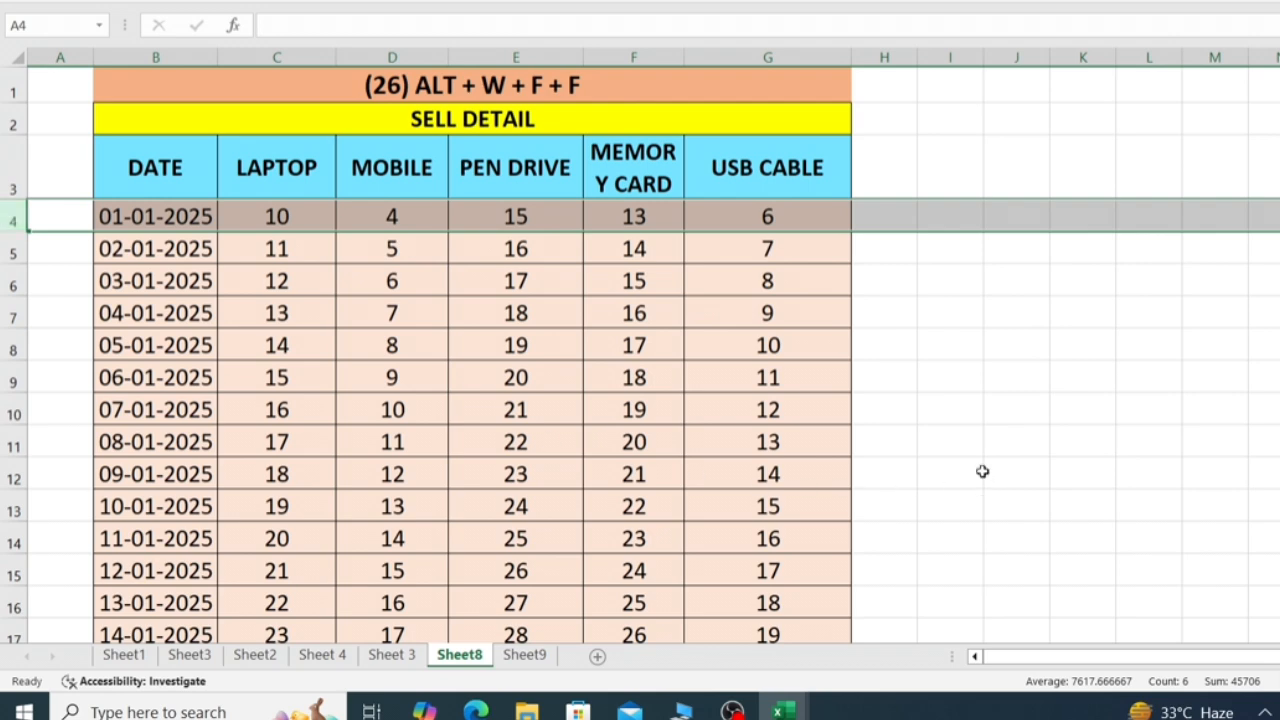
pyautogui.hotkey('alt', 'w')
pyautogui.press('f')
pyautogui.press('f')
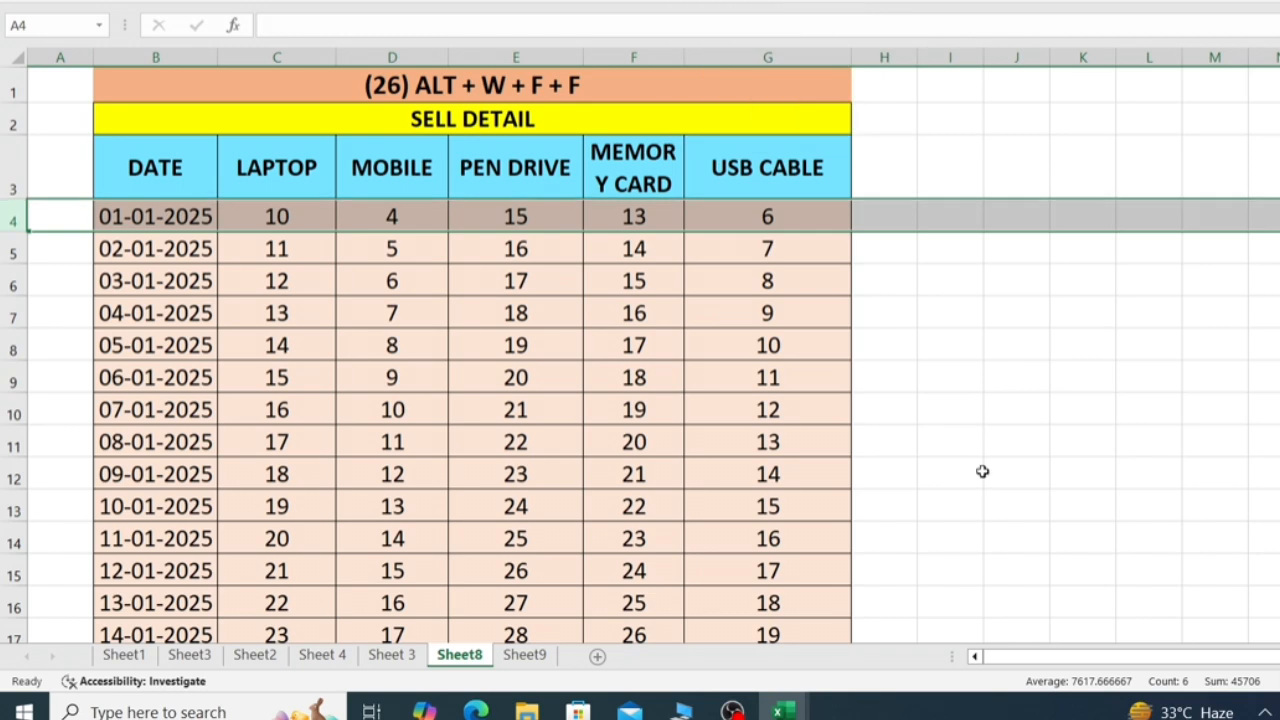
pyautogui.scroll(-6, 982, 471)
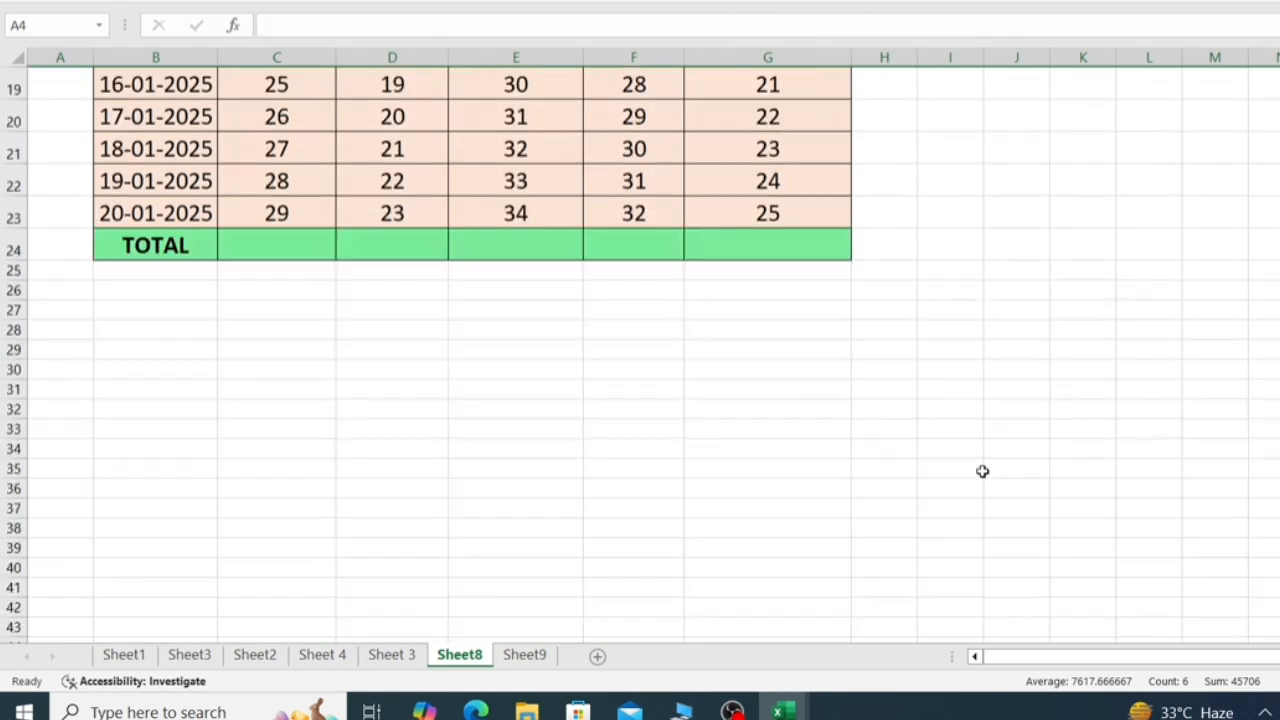
pyautogui.scroll(6, 983, 471)
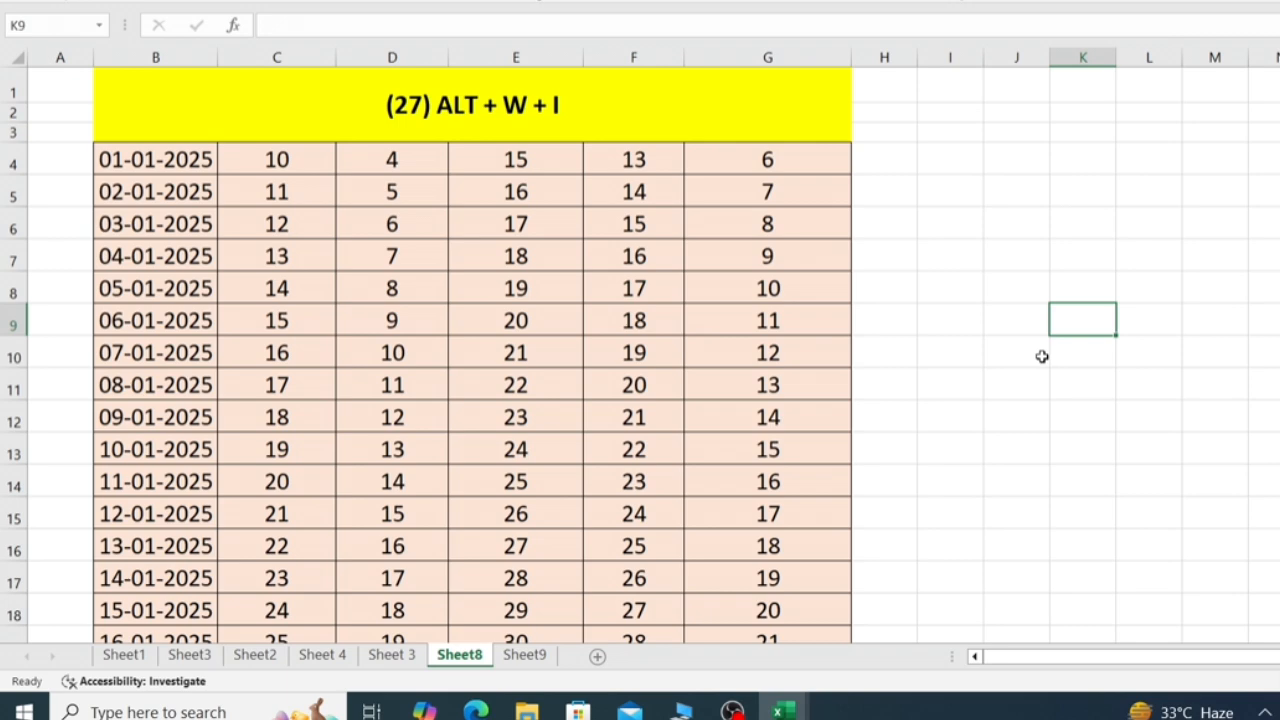
# Step: Switch Sheet8 to Page Break Preview and return it to Normal view
pyautogui.hotkey('alt', 'w')
pyautogui.press('i')
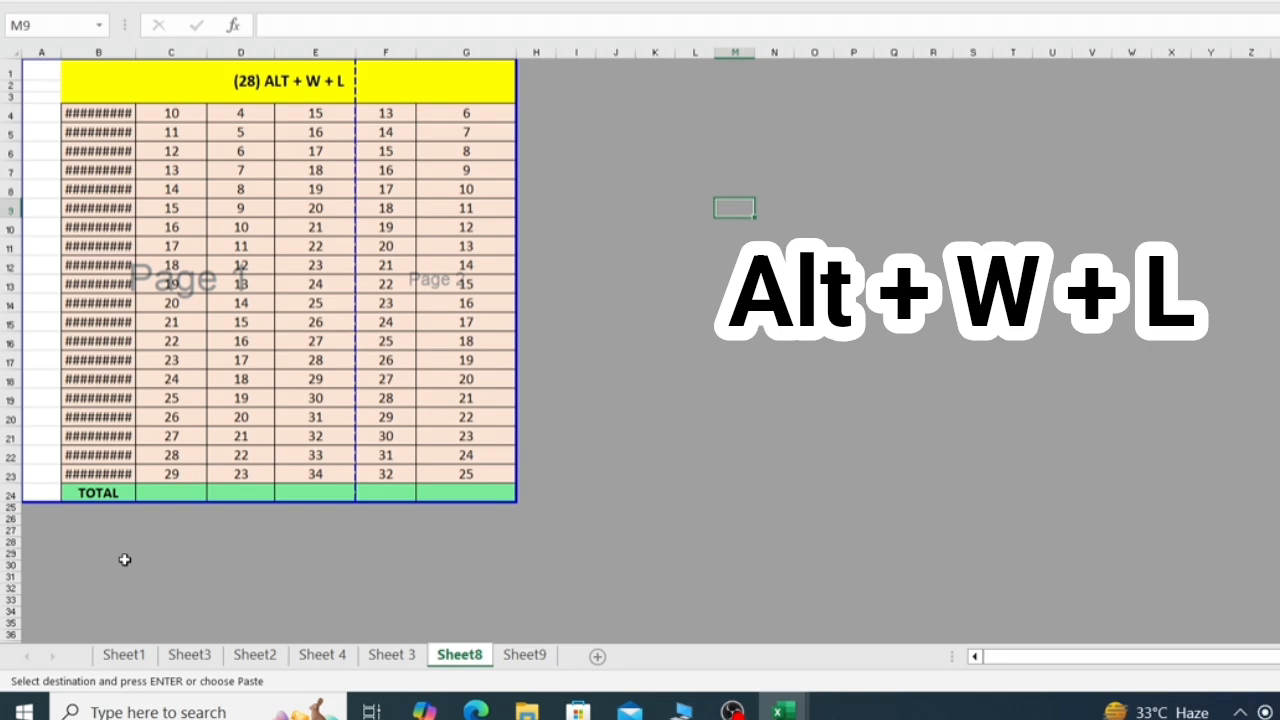
pyautogui.hotkey('alt', 'w')
pyautogui.press('l')
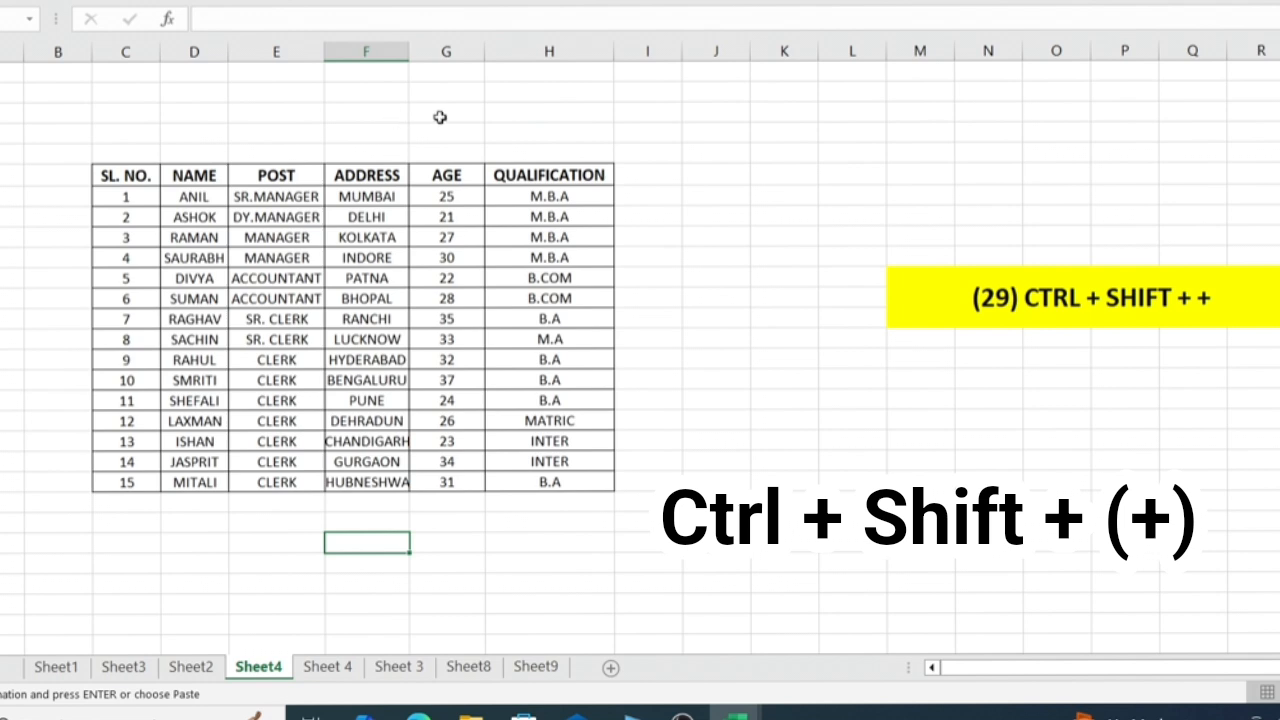
# Step: Insert a blank column before the AGE column of the employee table on Sheet4
pyautogui.click(446, 260)
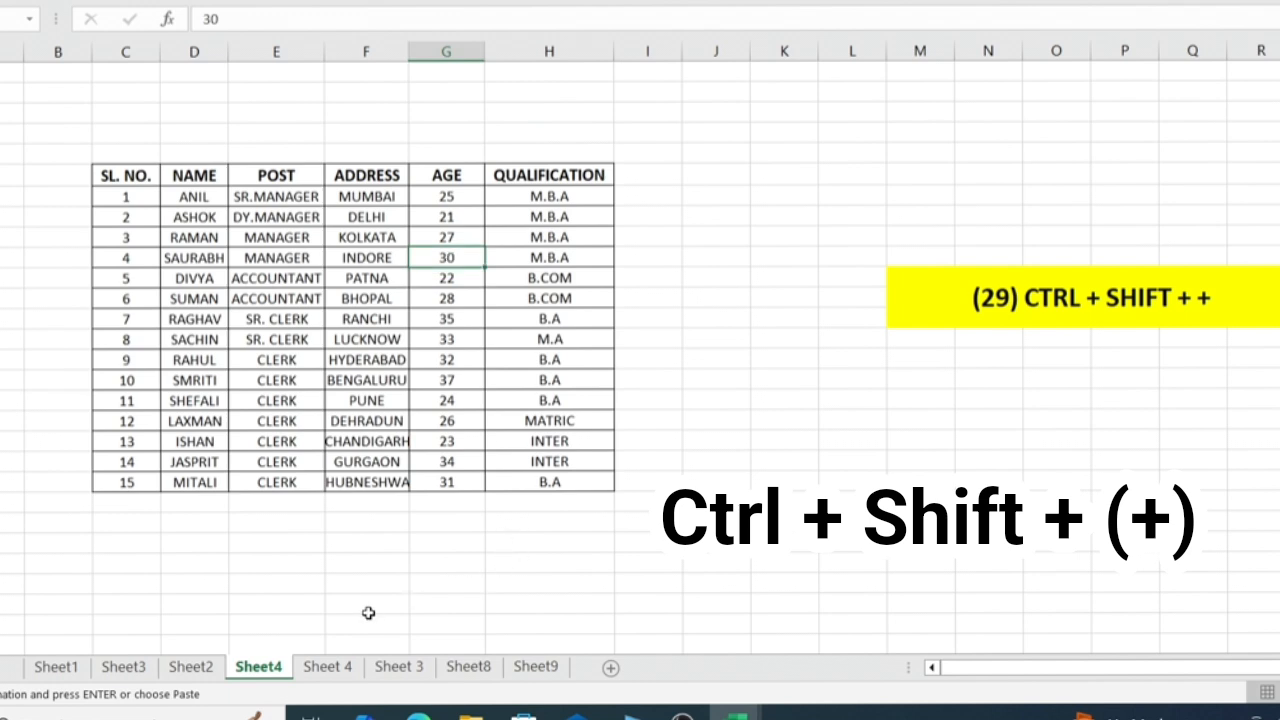
pyautogui.hotkey('ctrl', 'space')
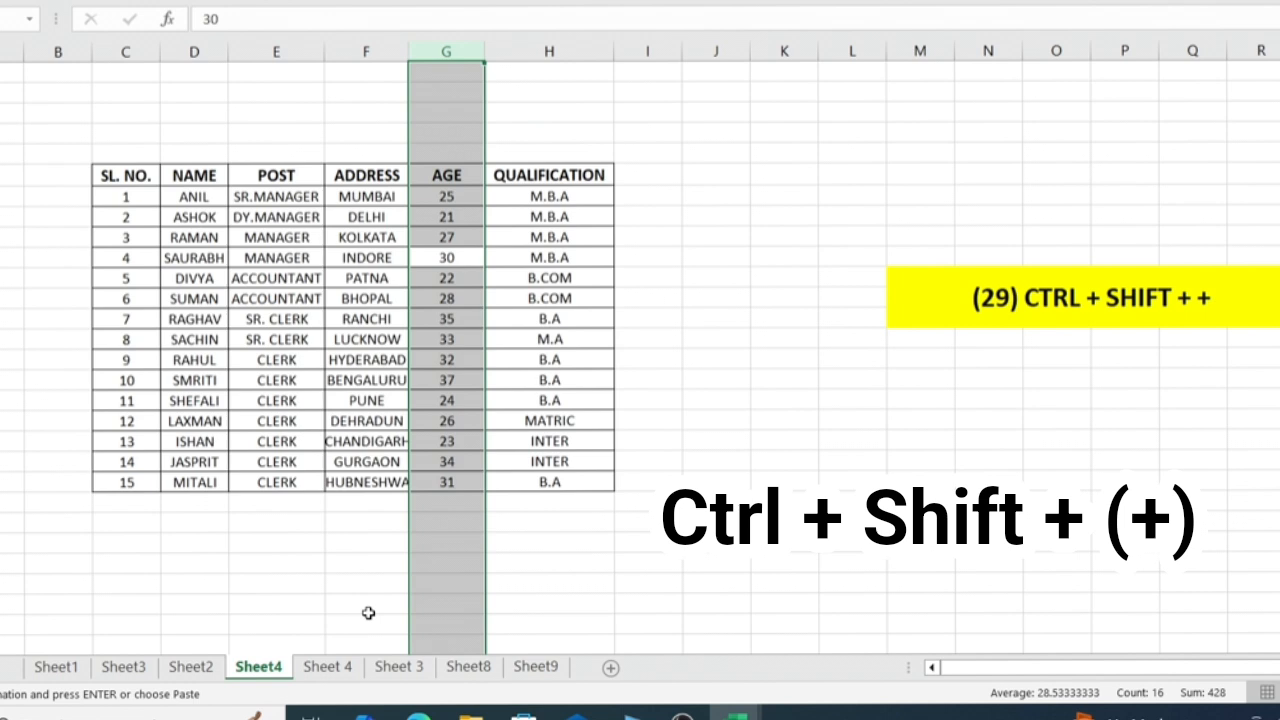
pyautogui.hotkey('ctrl', 'shift', '+')
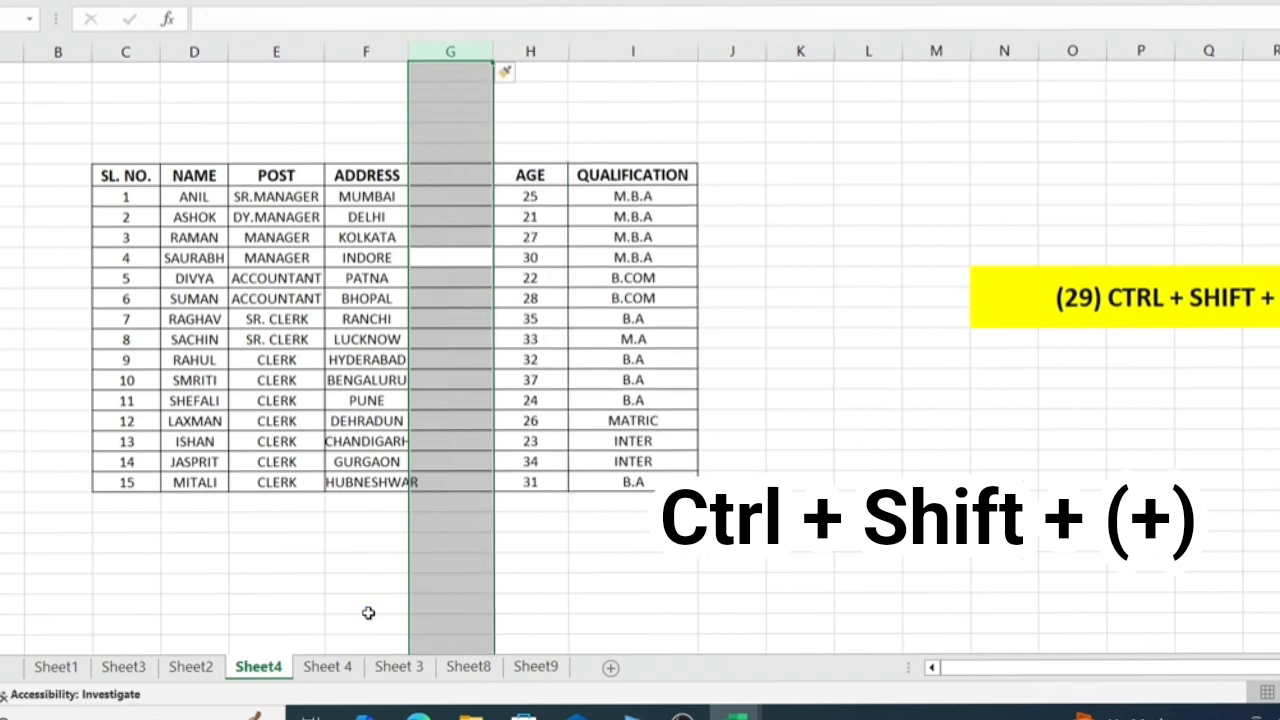
pyautogui.click(730, 604)
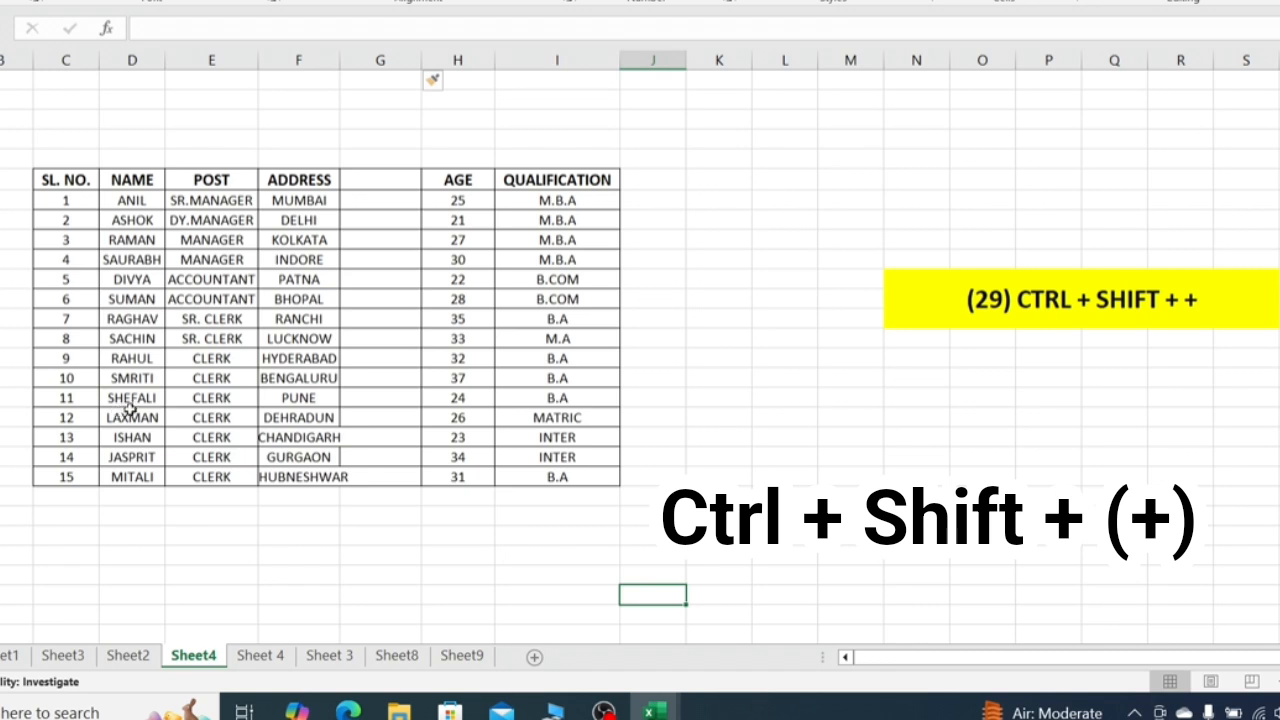
# Step: Insert a blank row above serial number 11 in the employee table on Sheet4
pyautogui.click(210, 399)
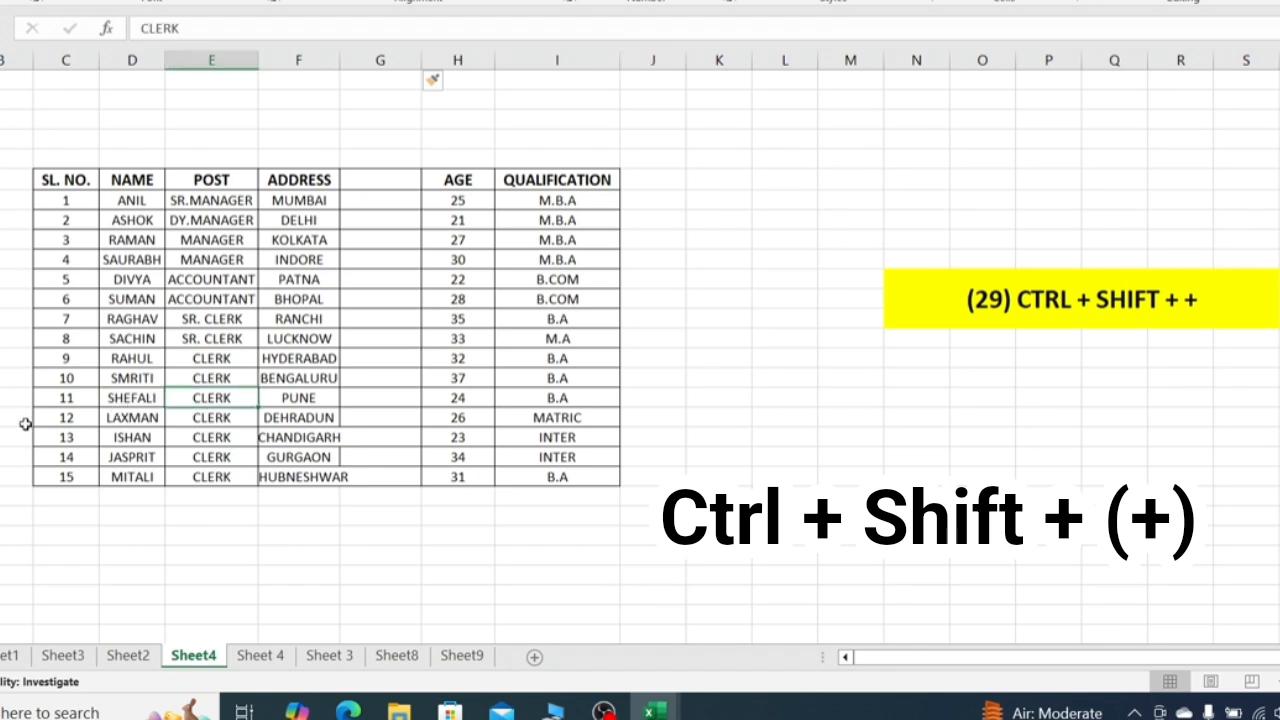
pyautogui.hotkey('shift', 'space')
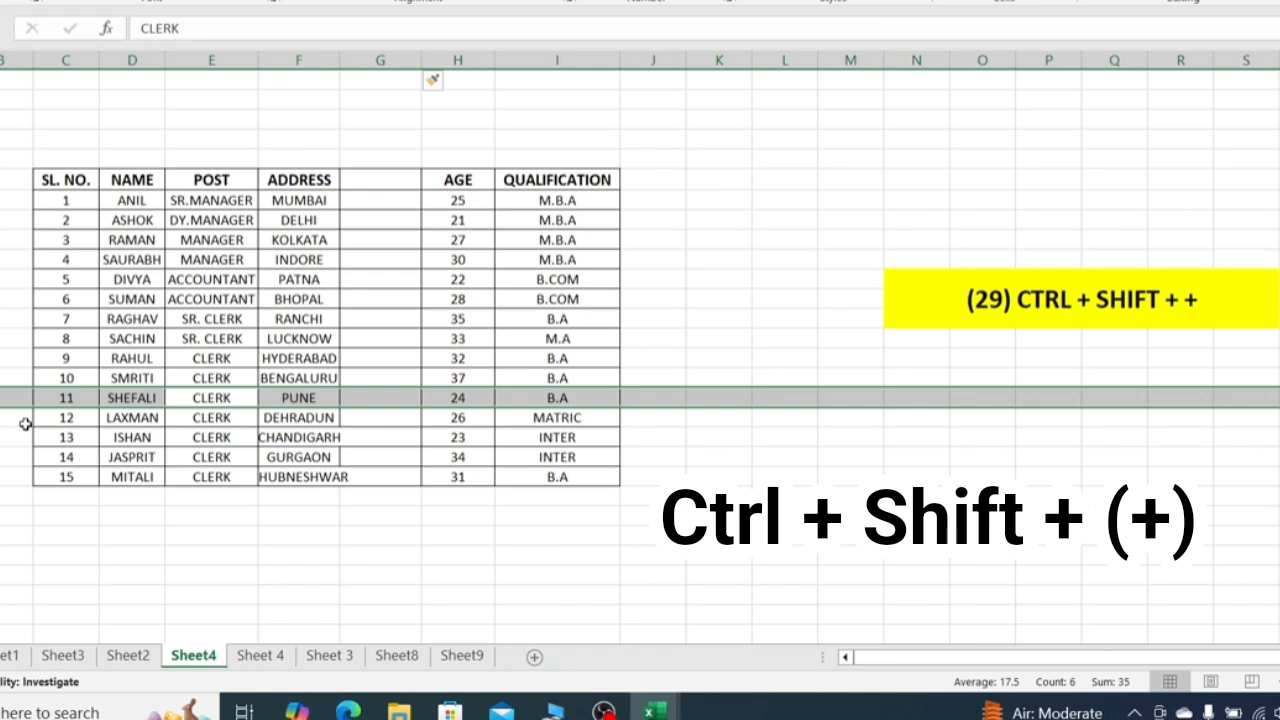
pyautogui.hotkey('ctrl', 'shift', '+')
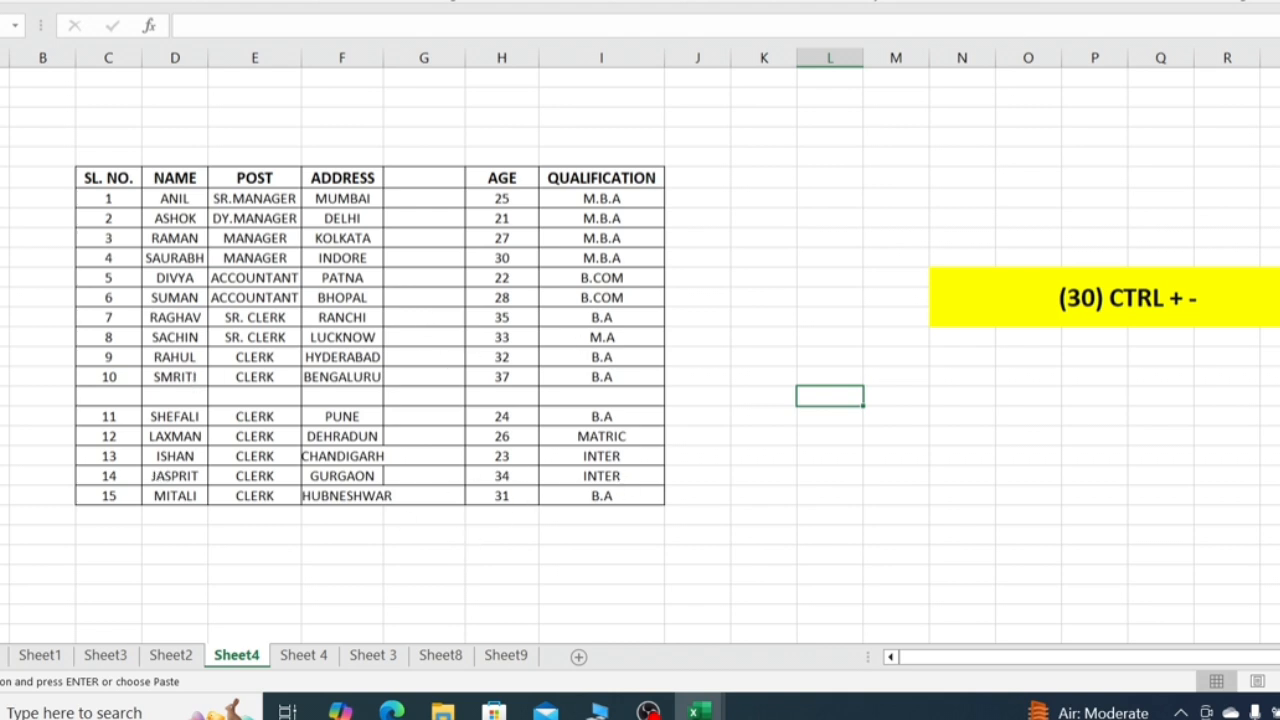
# Step: Delete the blank column G between ADDRESS and AGE on Sheet4
pyautogui.click(413, 319)
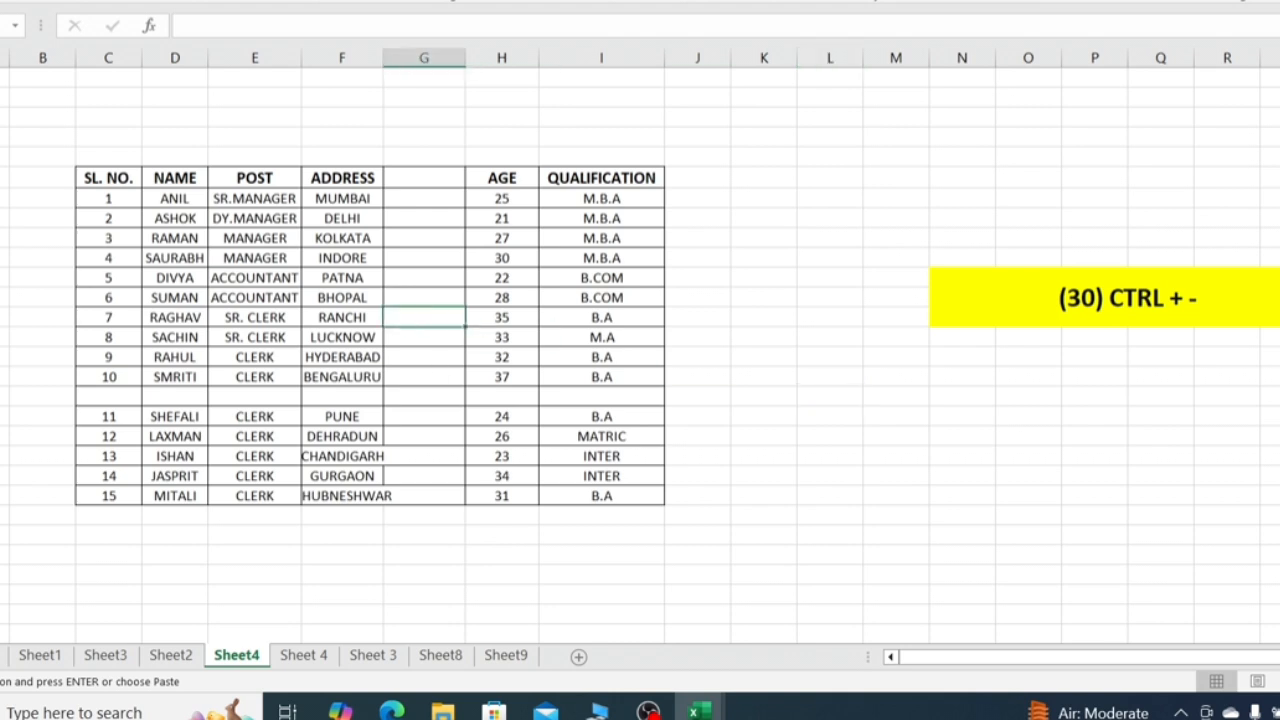
pyautogui.hotkey('ctrl', 'space')
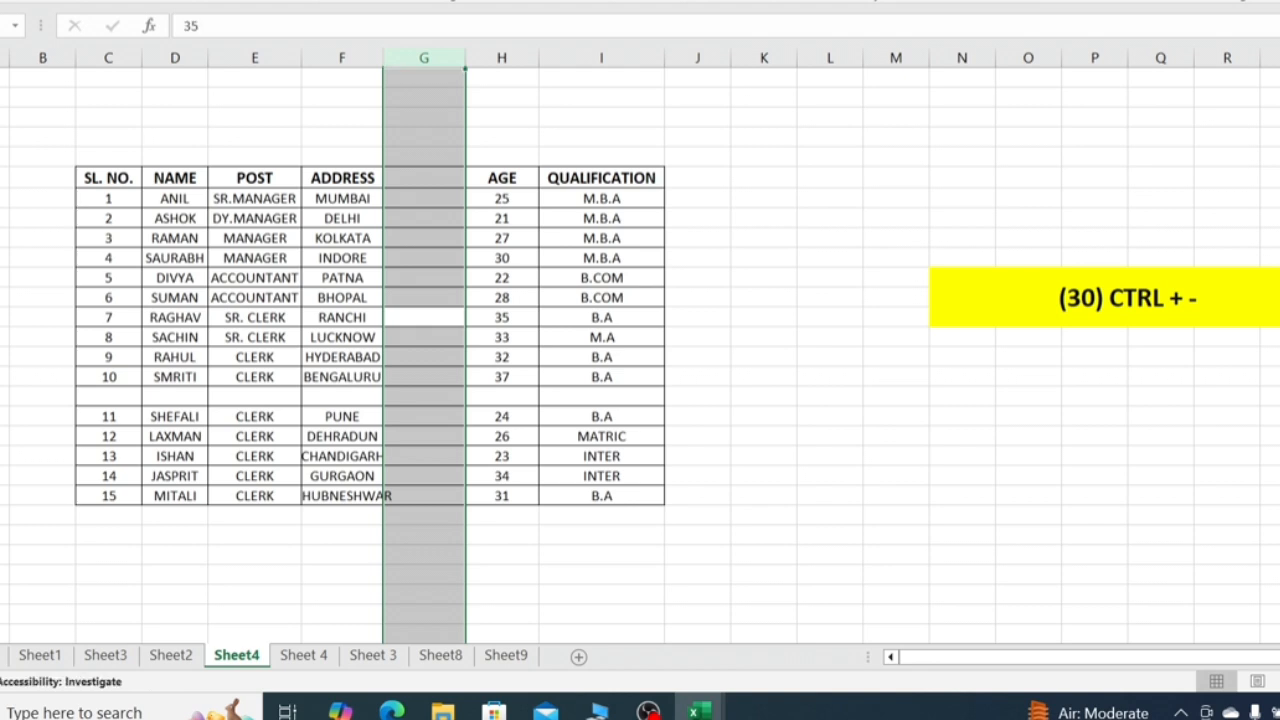
pyautogui.hotkey('ctrl', '-')
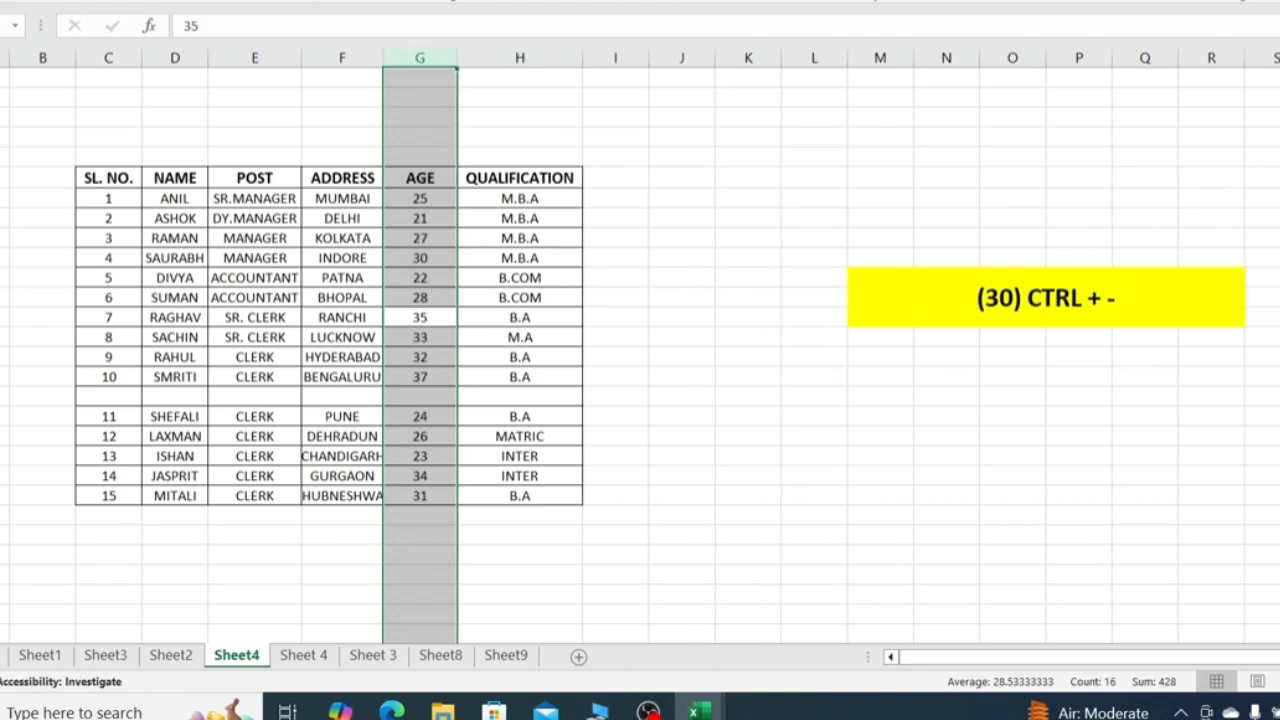
pyautogui.click(905, 455)
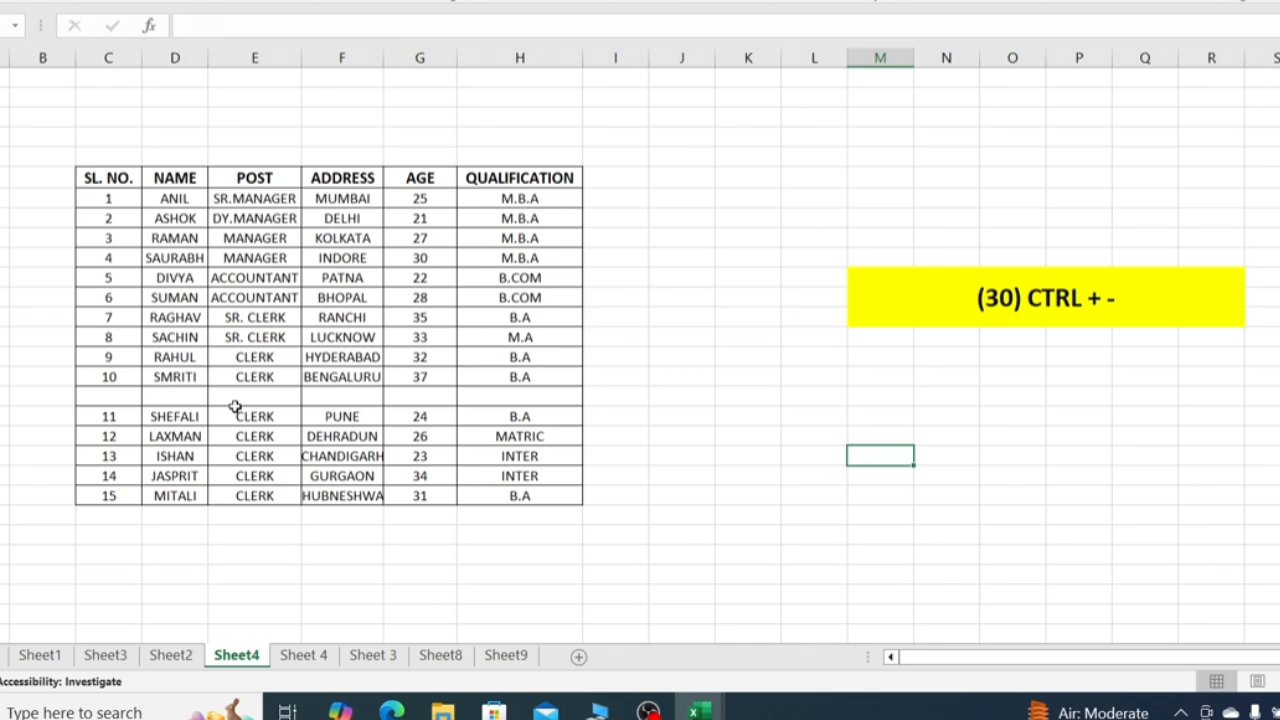
# Step: Delete the blank row between serial numbers 10 and 11 on Sheet4
pyautogui.click(373, 401)
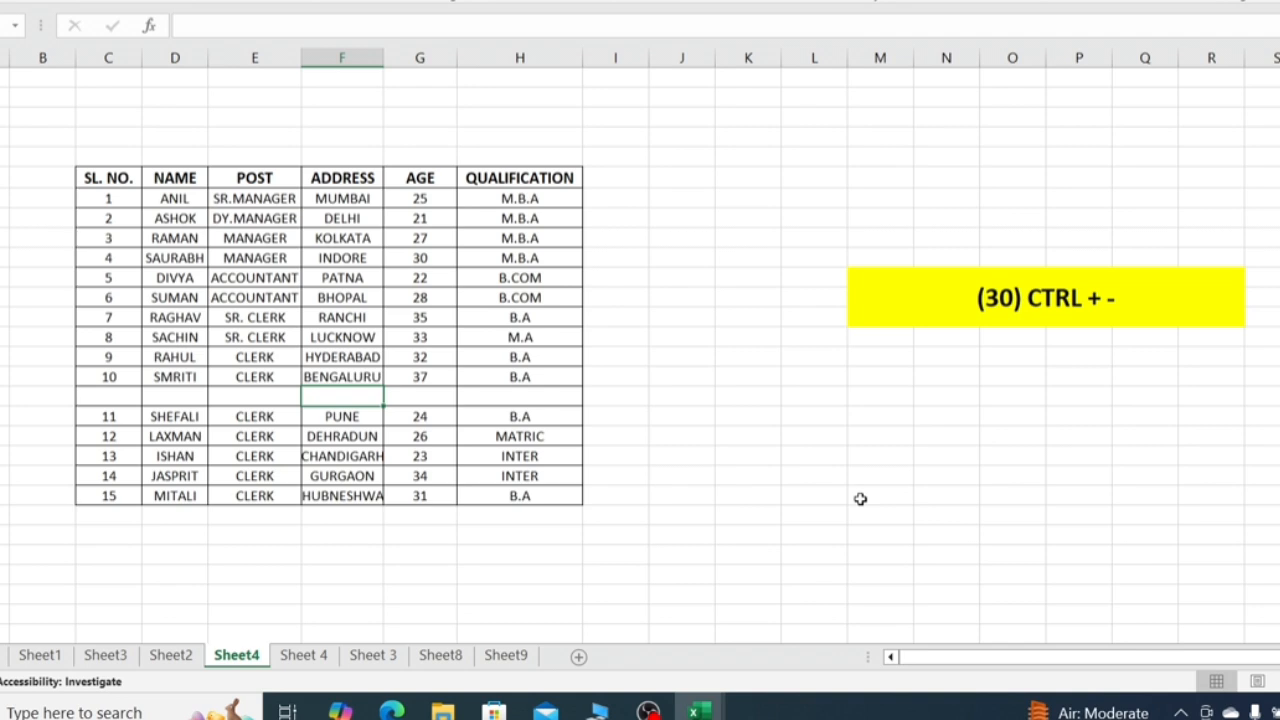
pyautogui.hotkey('shift', 'space')
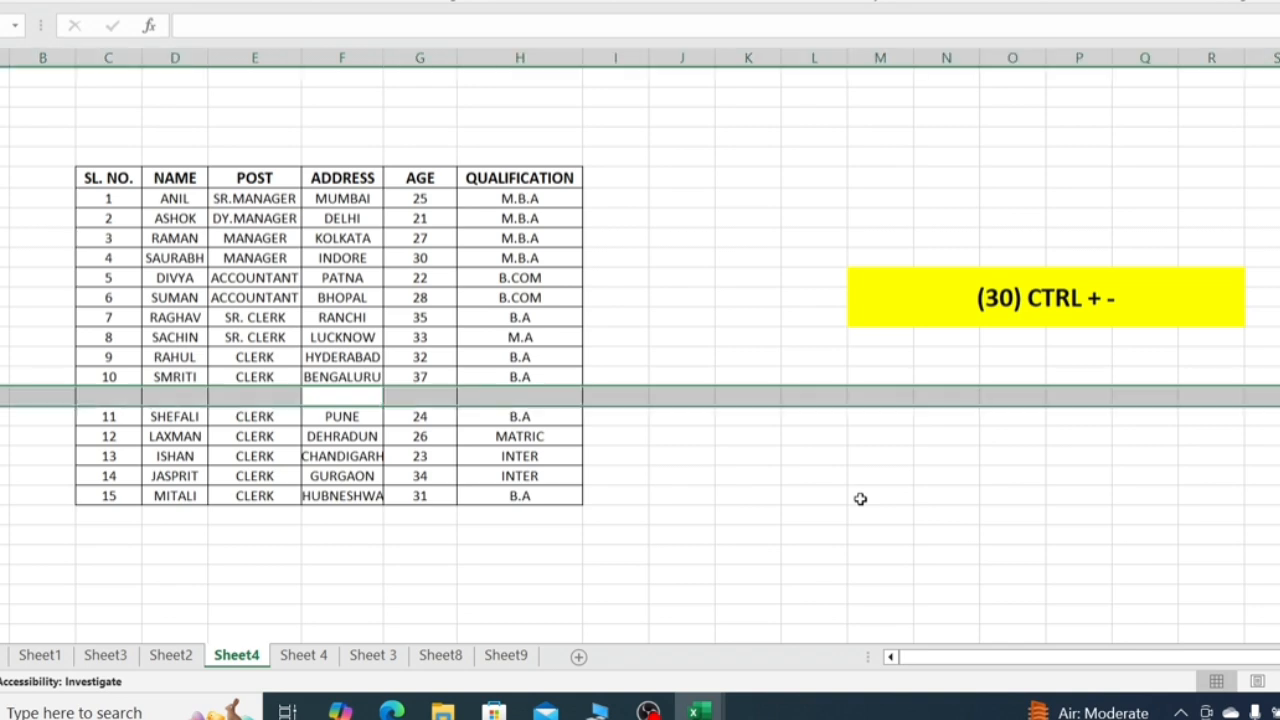
pyautogui.hotkey('ctrl', '-')
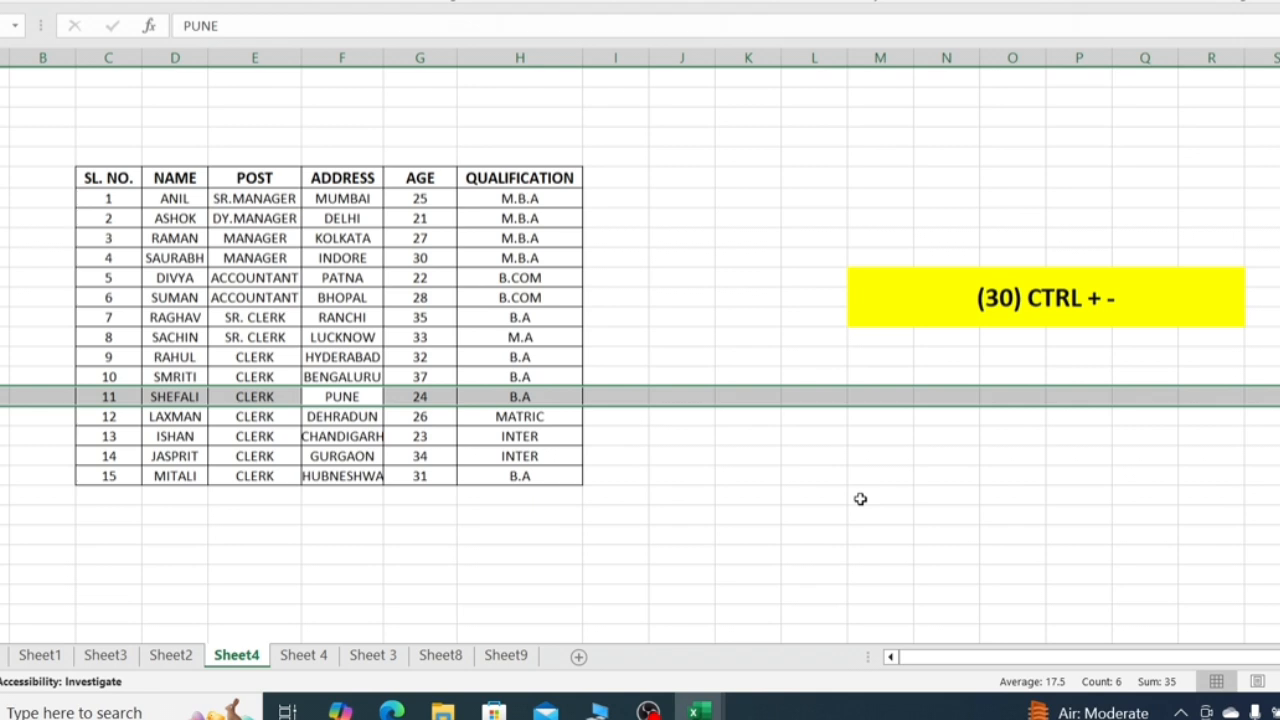
pyautogui.click(860, 499)
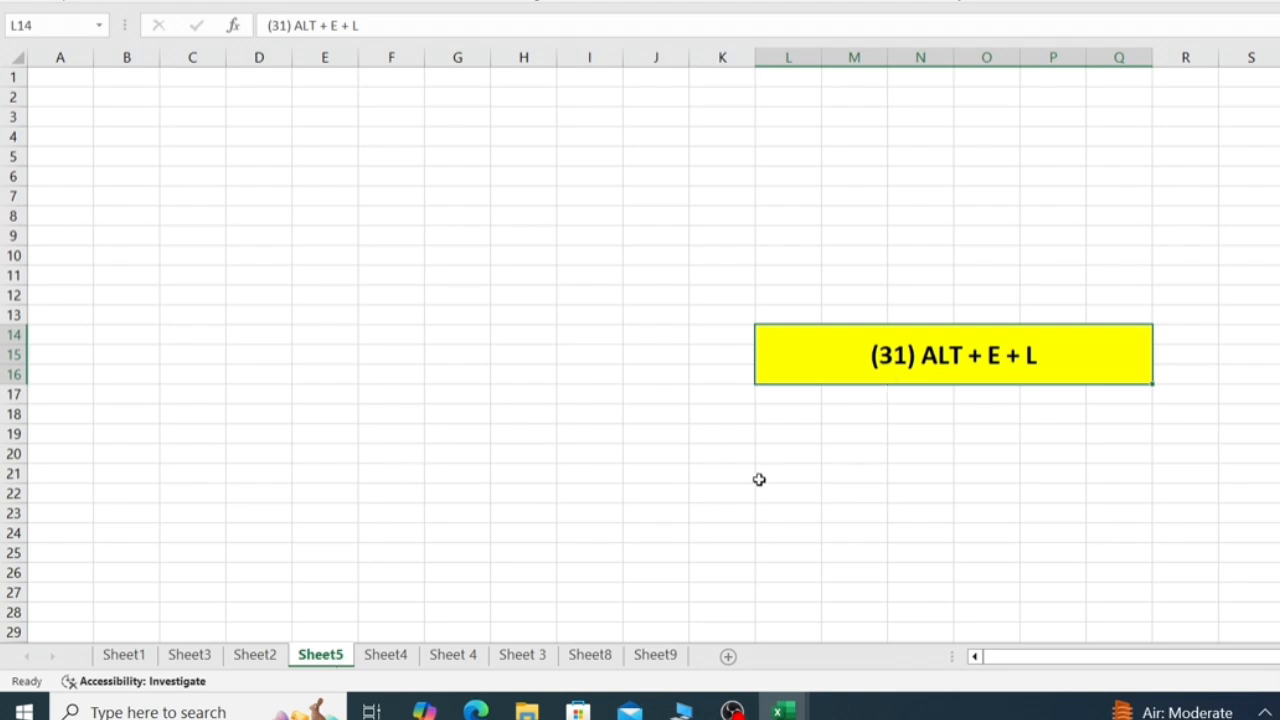
# Step: Delete Sheet5 from the workbook and confirm its permanent deletion
pyautogui.hotkey('alt', 'e')
pyautogui.press('l')
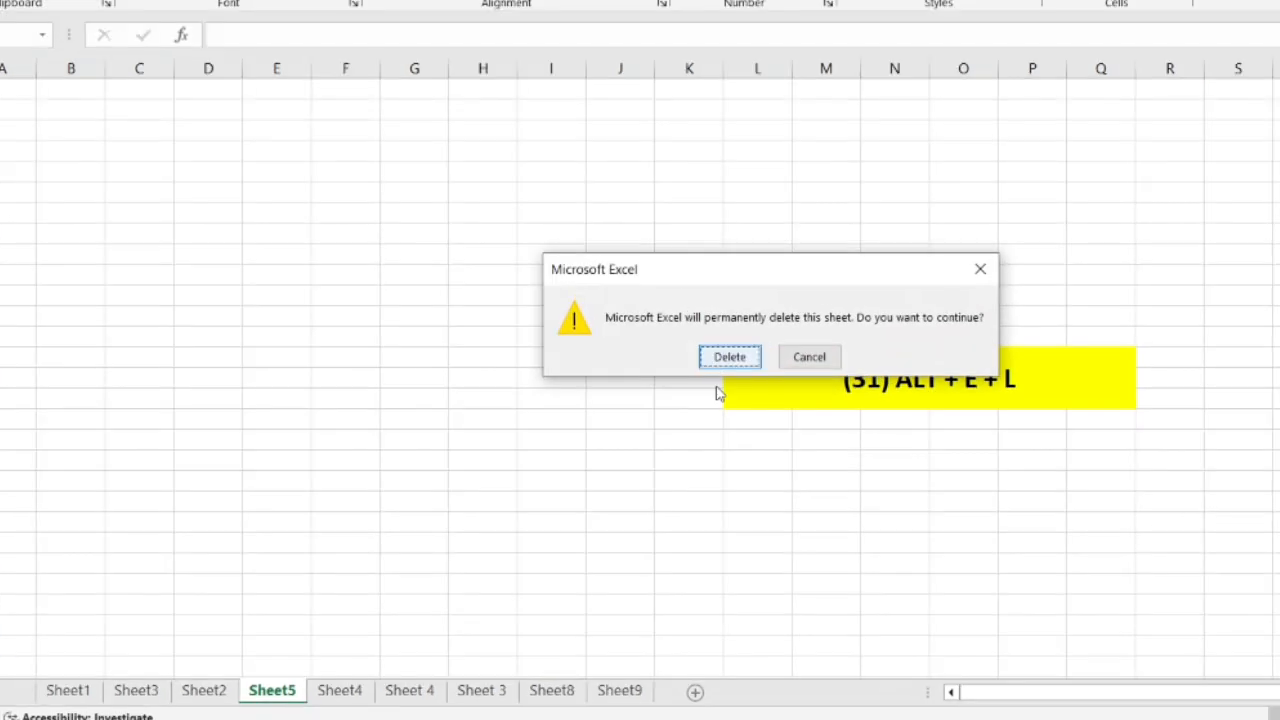
pyautogui.click(729, 357)
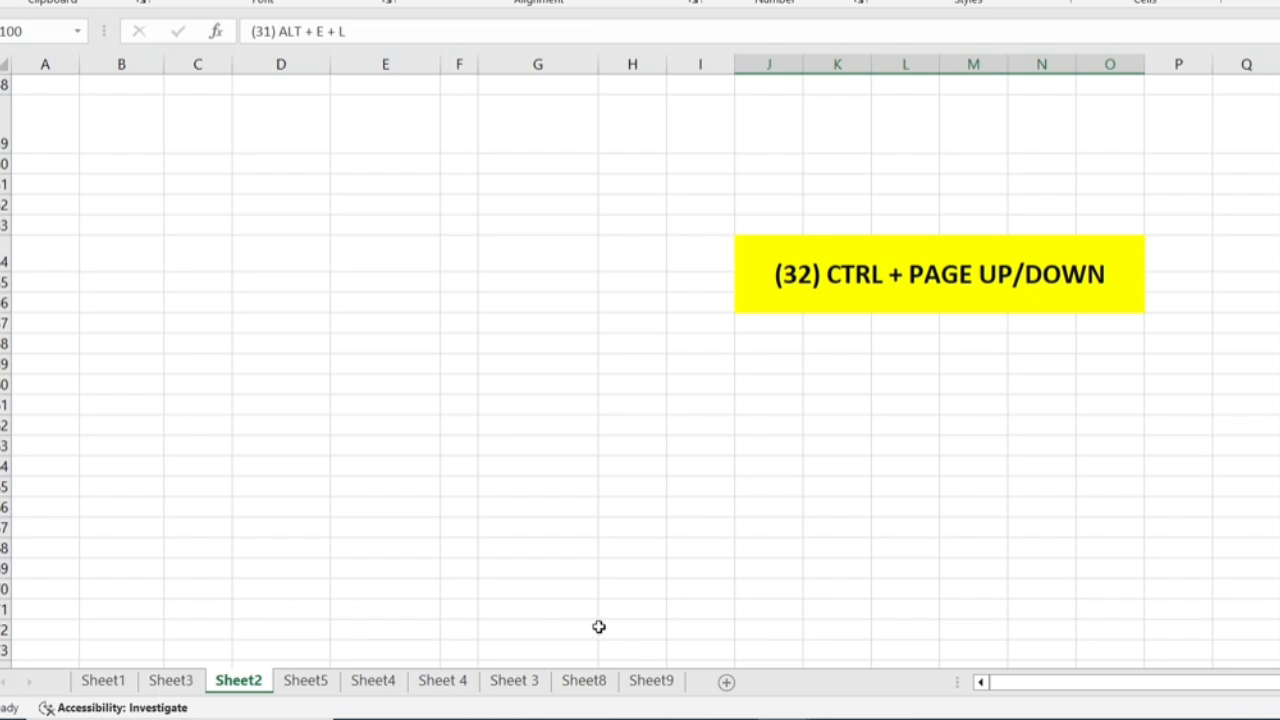
# Step: Switch from Sheet2 to the preceding Sheet3, return to Sheet2, and move on to the following sheet
pyautogui.hotkey('ctrl', 'pageup')
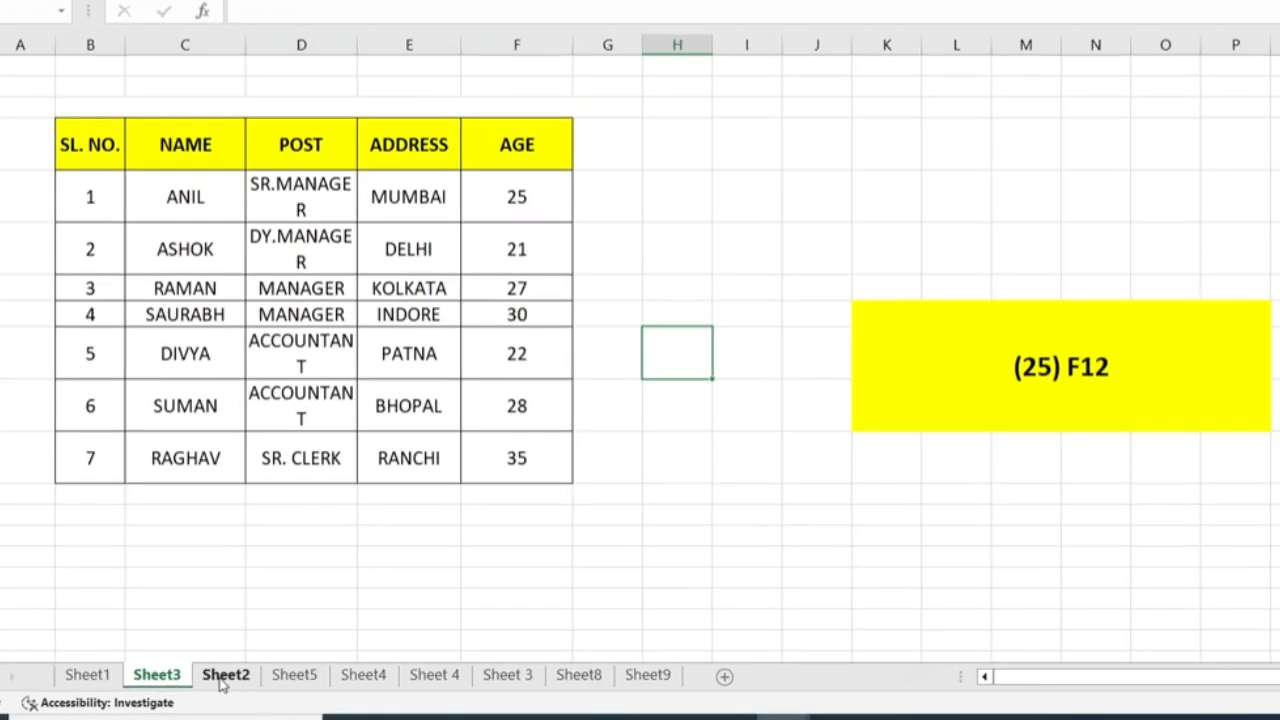
pyautogui.click(235, 680)
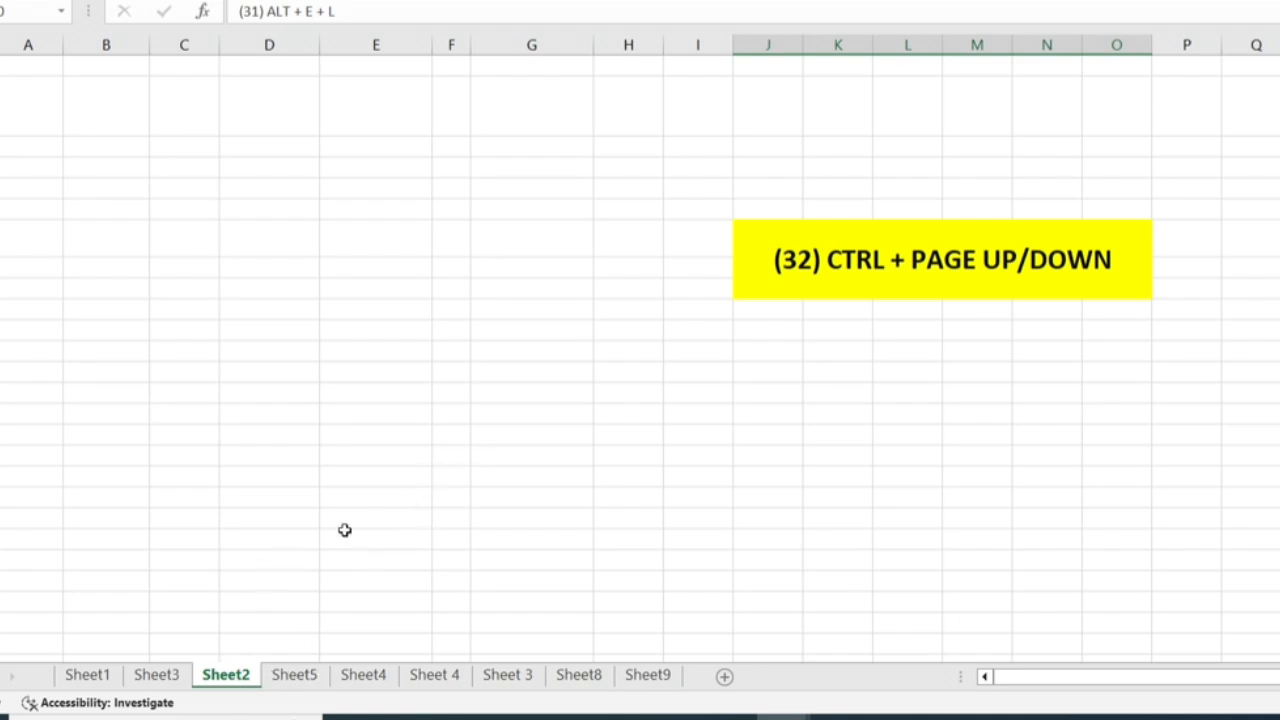
pyautogui.hotkey('ctrl', 'pagedown')
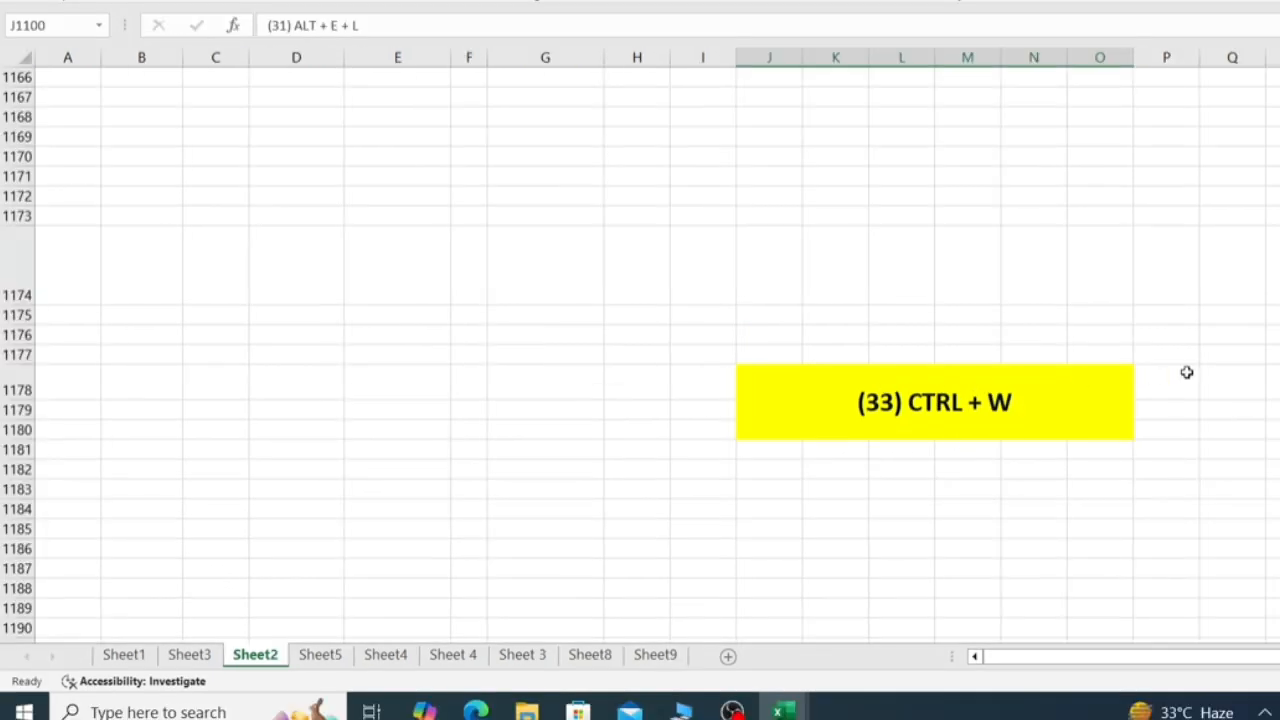
# Step: Try to close the SHORTCUT KEYS workbook from Sheet2 and dismiss the save prompt without saving
pyautogui.scroll(-1, 1186, 374)
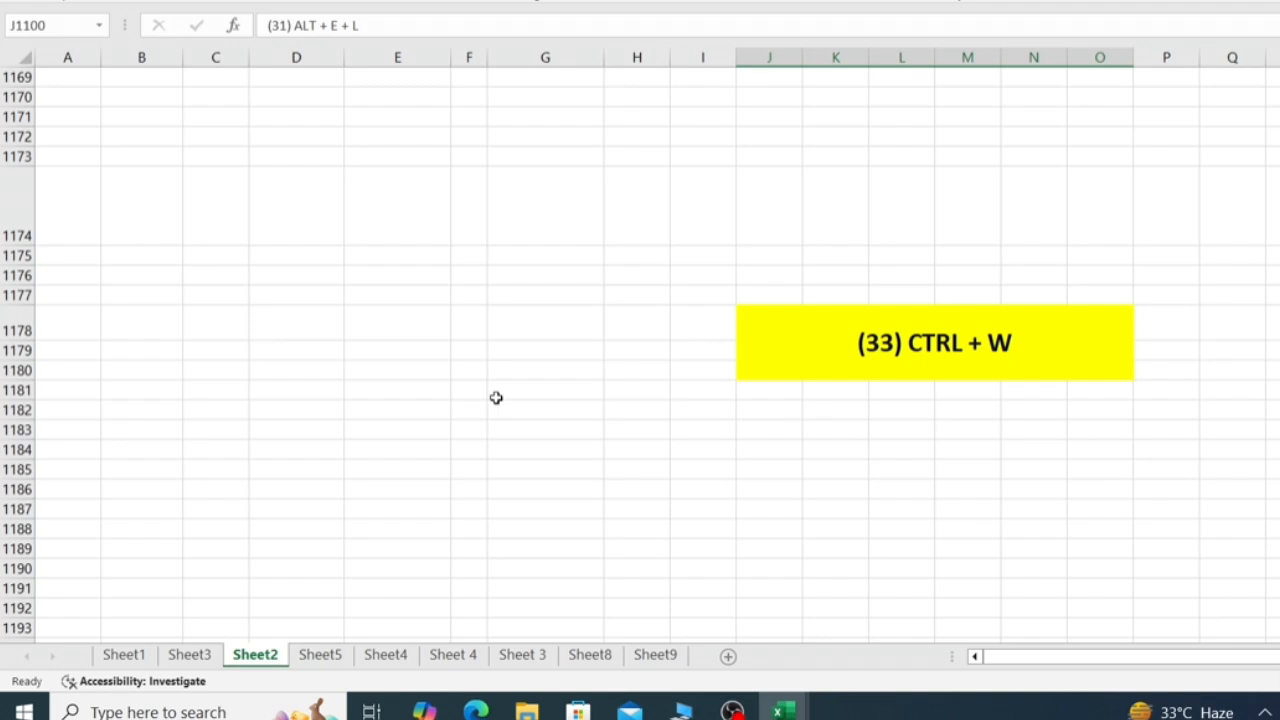
pyautogui.hotkey('ctrl', 'w')
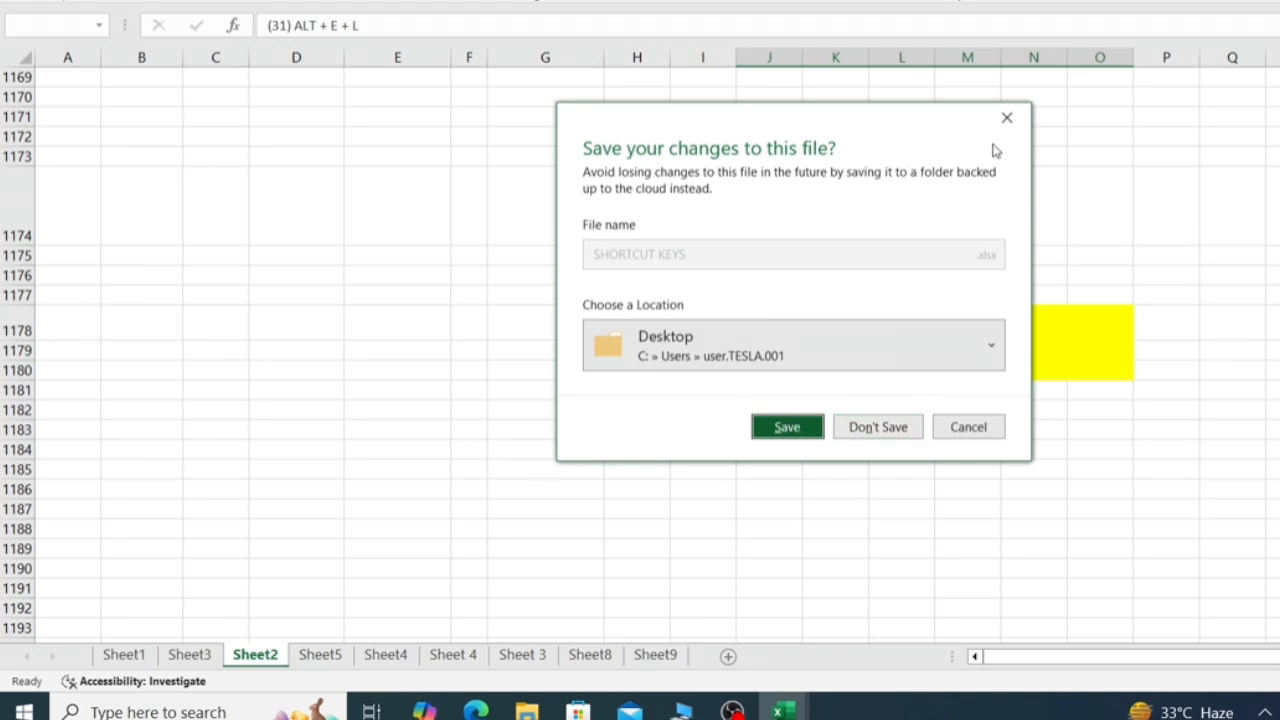
pyautogui.click(1006, 117)
# Step: From empty cell K1213 below the item 34 heading on Sheet2, expand the formula bar and collapse it back to one line
pyautogui.scroll(-10, 395, 426)
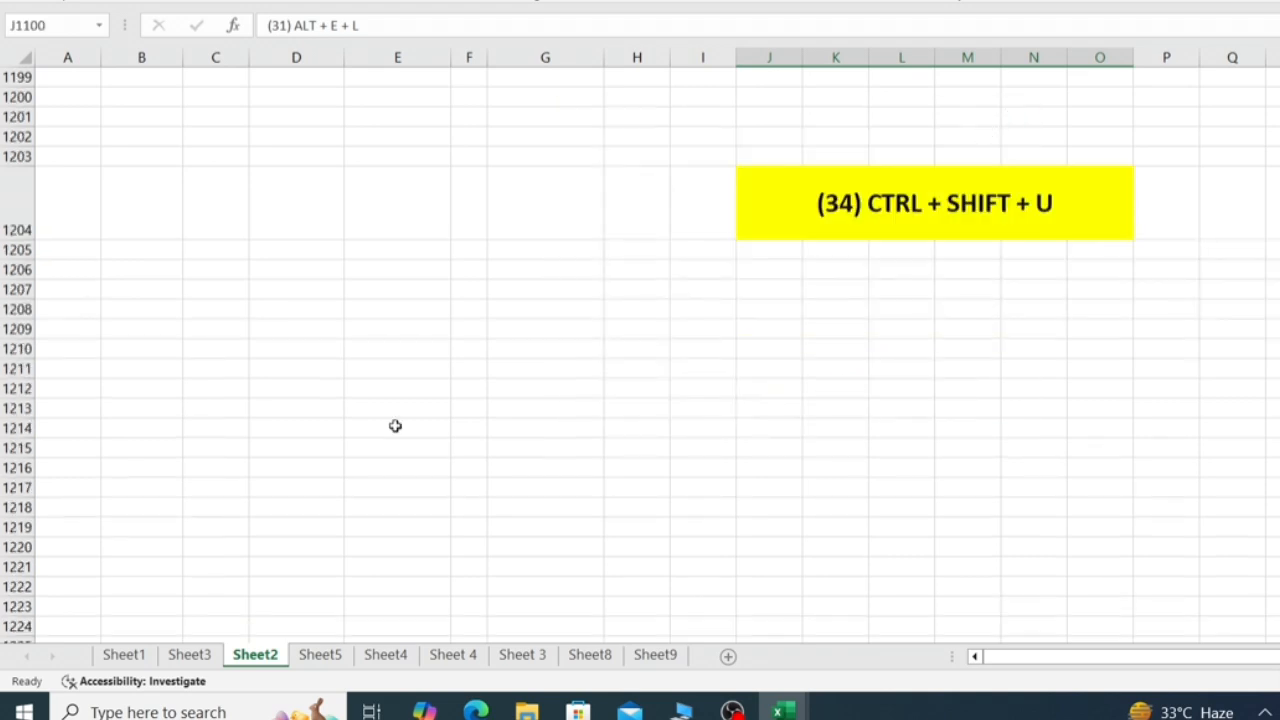
pyautogui.scroll(1, 391, 427)
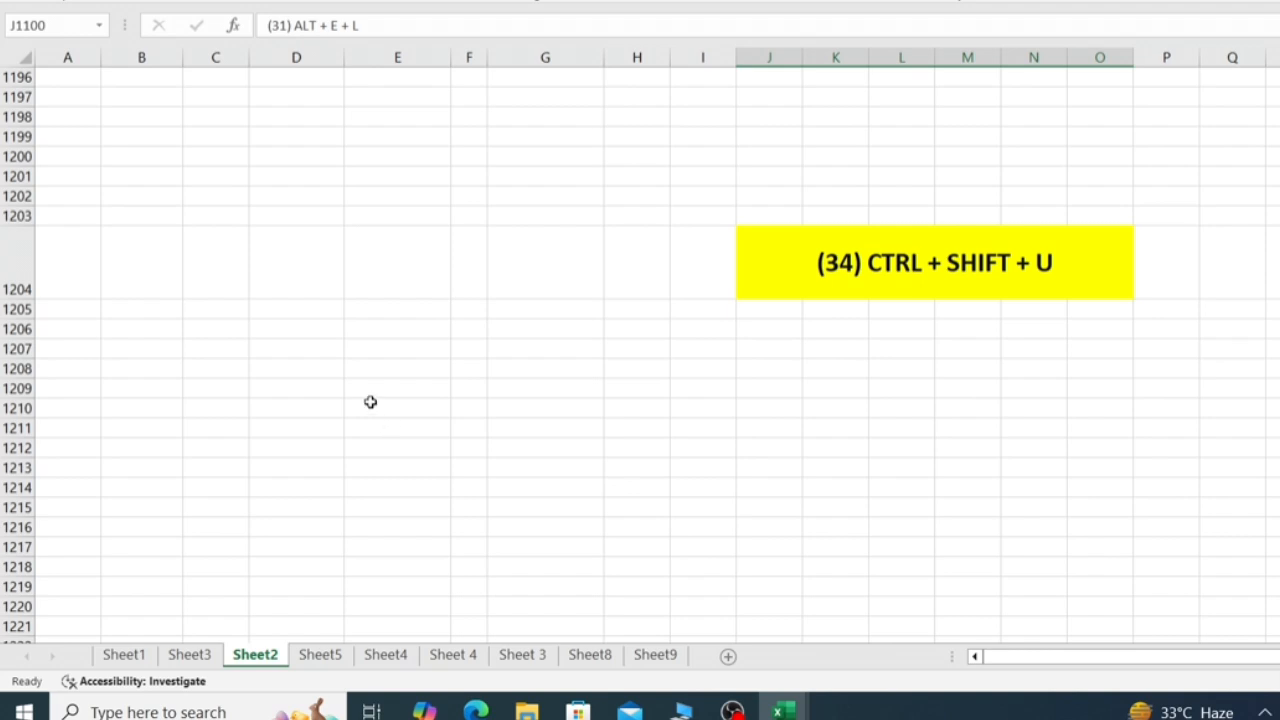
pyautogui.scroll(2, 370, 401)
pyautogui.click(1106, 403)
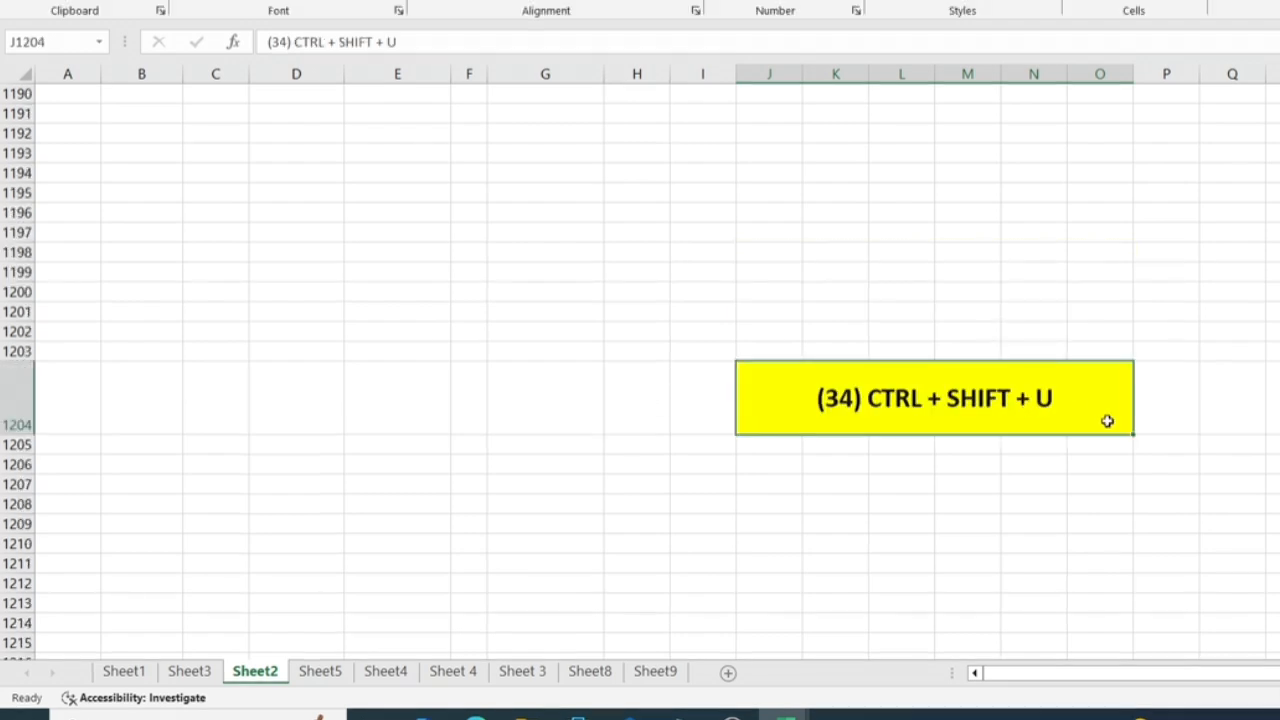
pyautogui.click(843, 586)
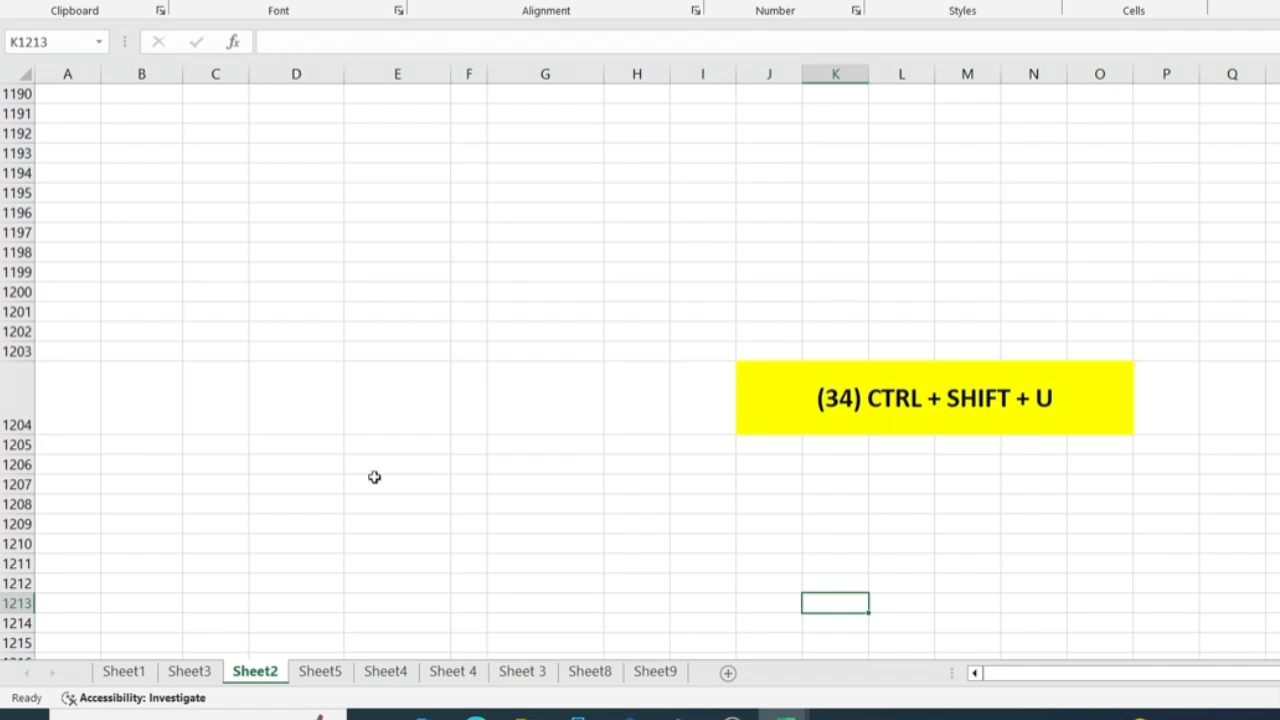
pyautogui.hotkey('ctrl', 'shift', 'u')
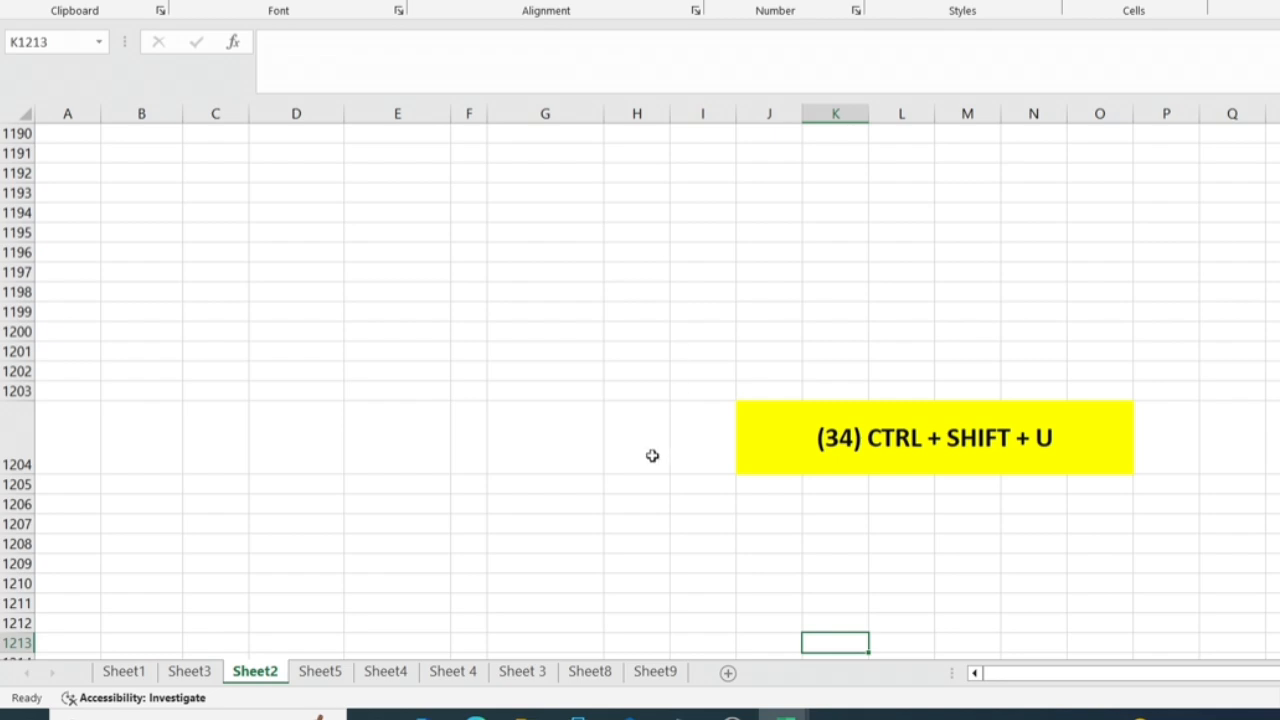
pyautogui.hotkey('ctrl', 'shift', 'u')
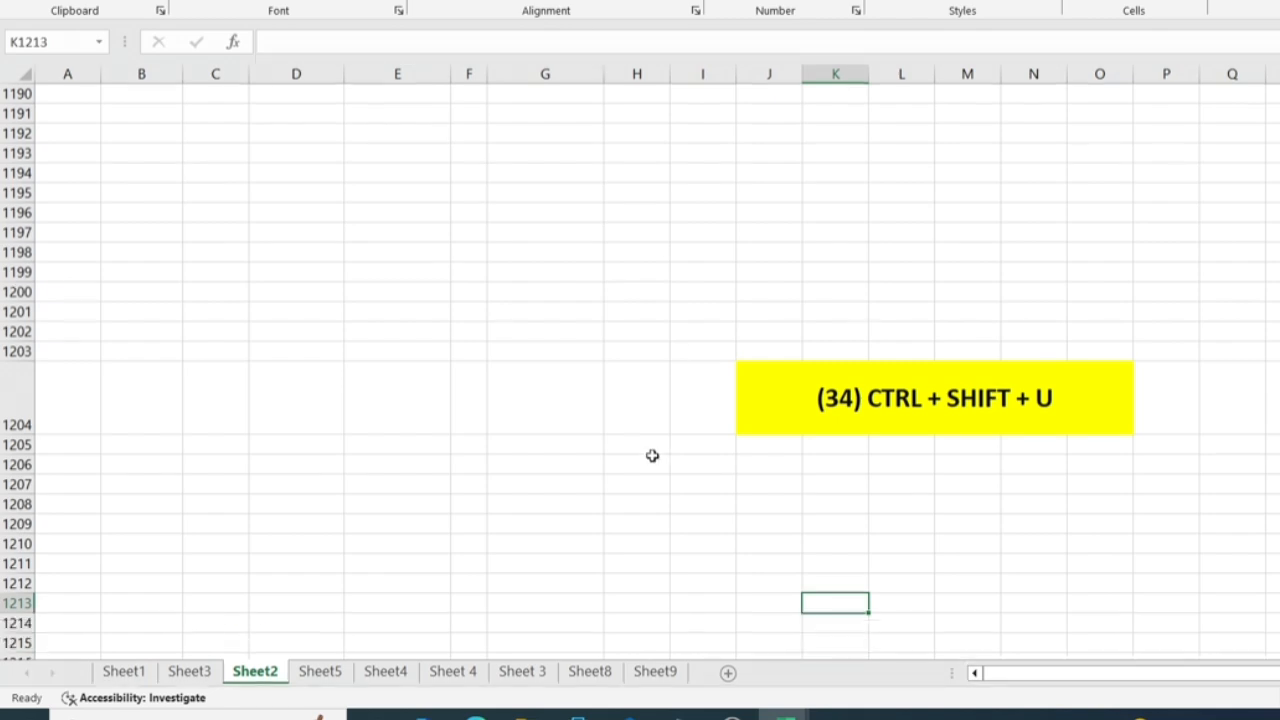
pyautogui.click(500, 48)
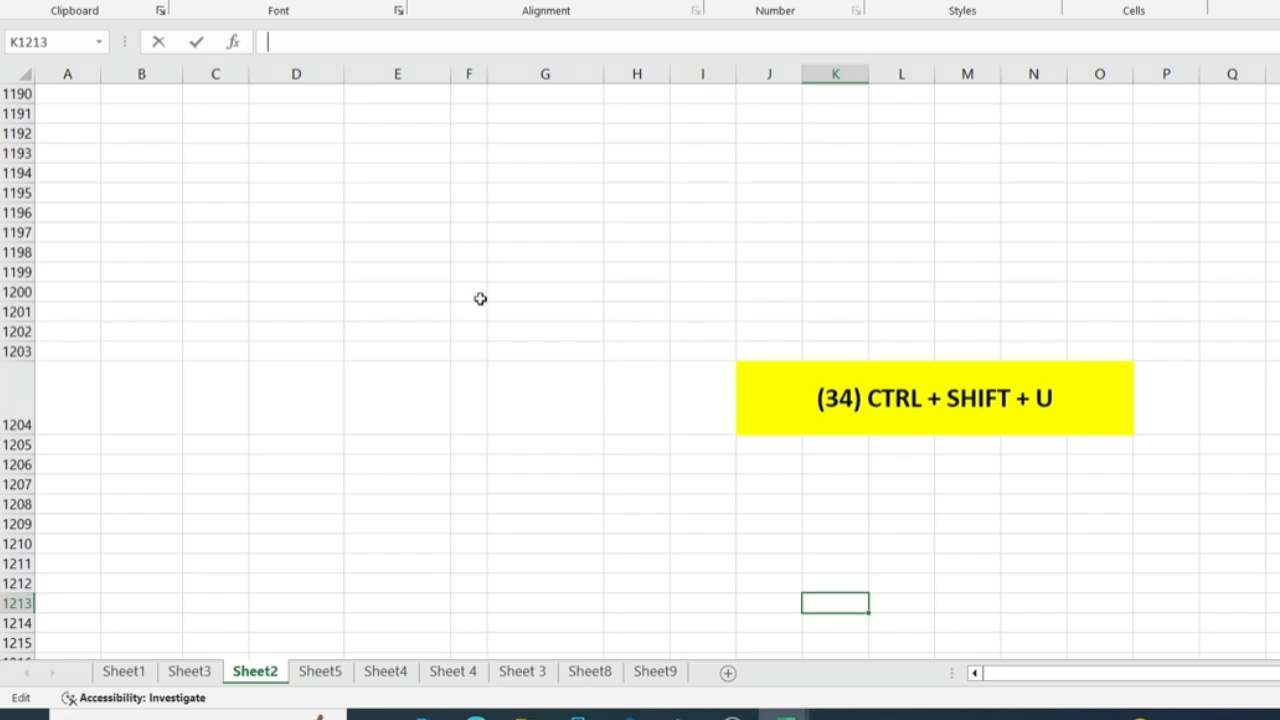
# Step: Select the item 35 heading in J1249 on Sheet2 and create a new blank workbook
pyautogui.scroll(-9, 480, 298)
pyautogui.scroll(-5, 480, 298)
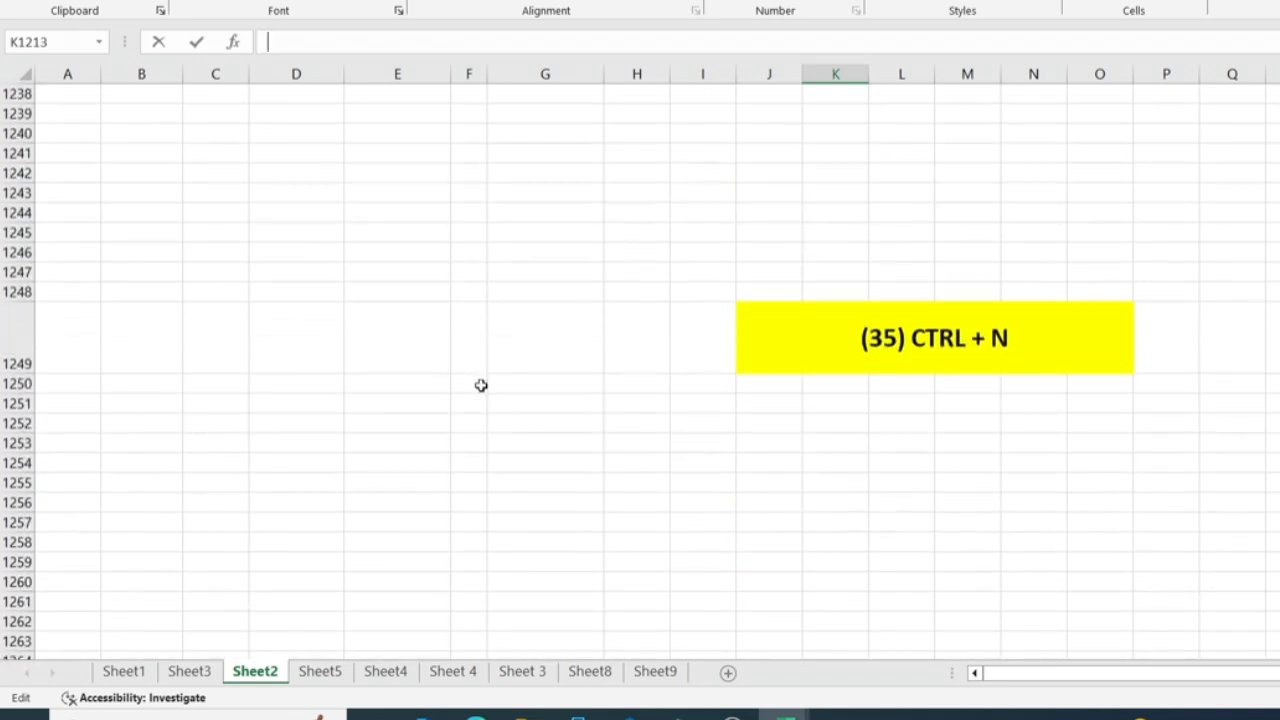
pyautogui.click(845, 355)
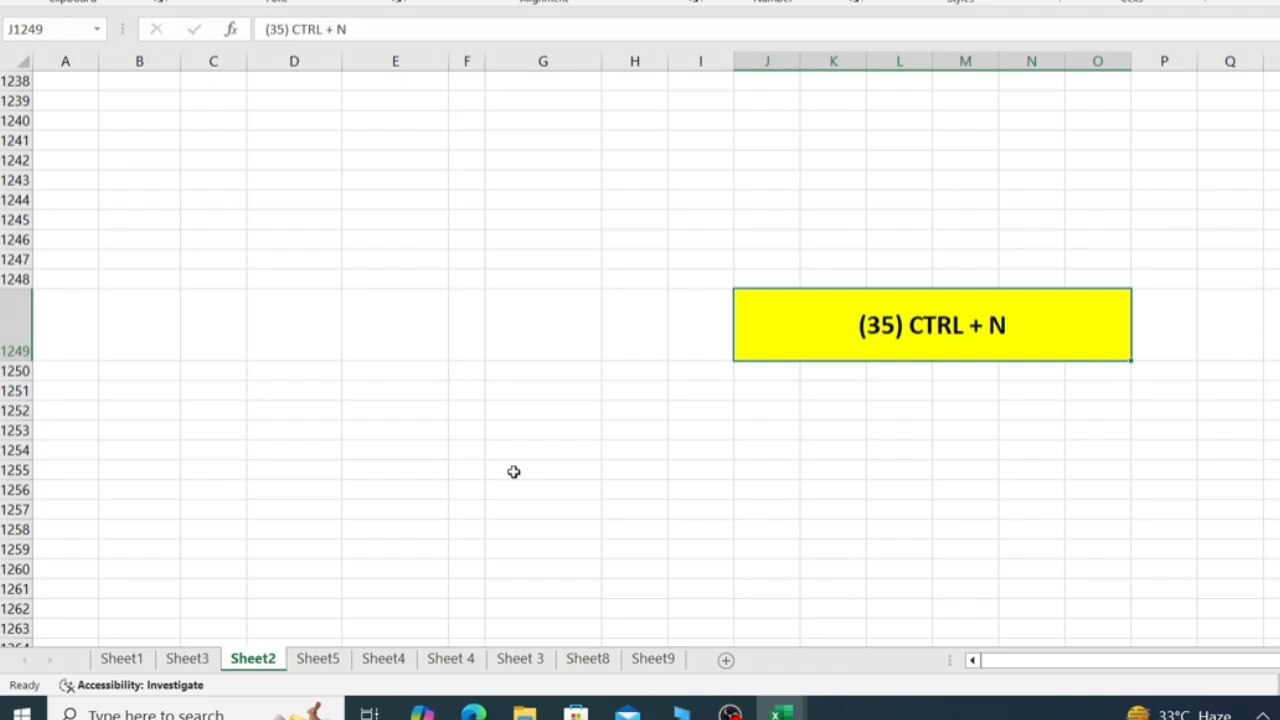
pyautogui.moveTo(770, 715)
pyautogui.hotkey('ctrl', 'n')
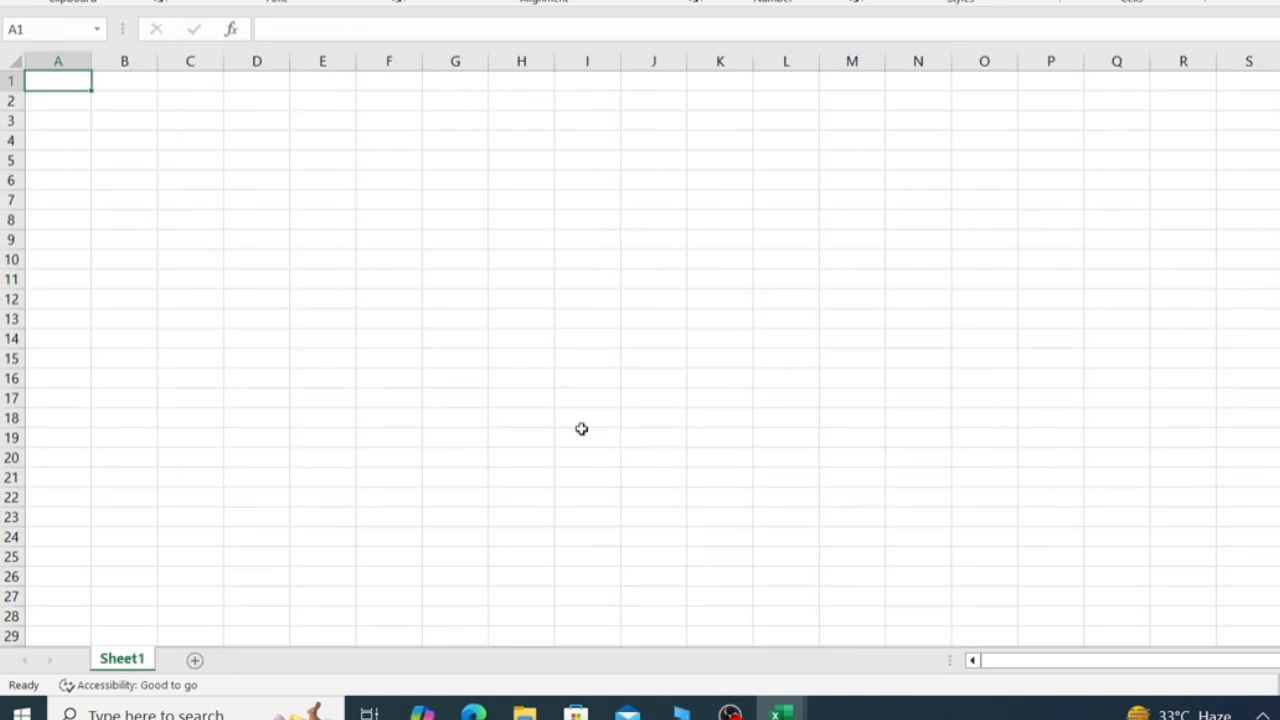